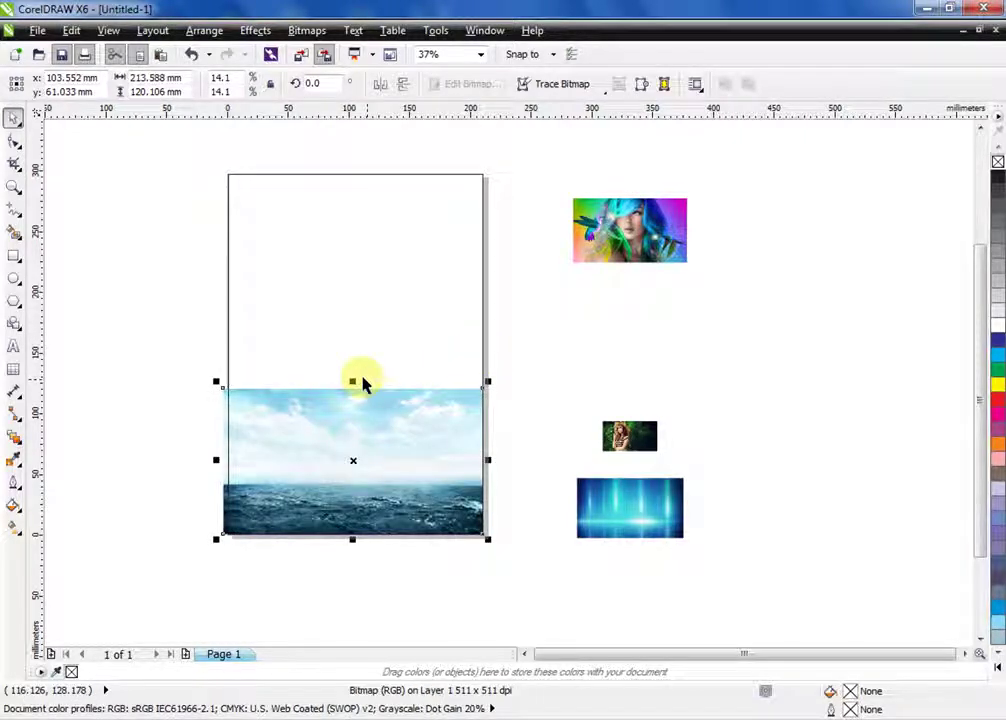
Enlarge the sea photo and shift it left to cover the whole page, then open Convert To Bitmap
drag(352, 381, 352, 290)
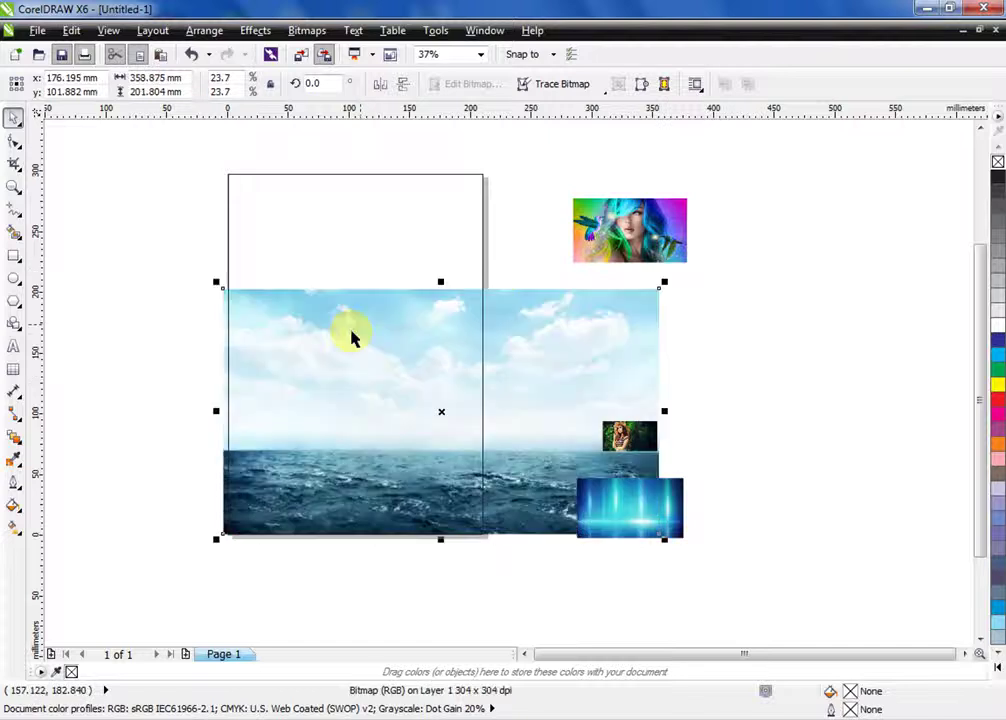
alt+click(256, 350)
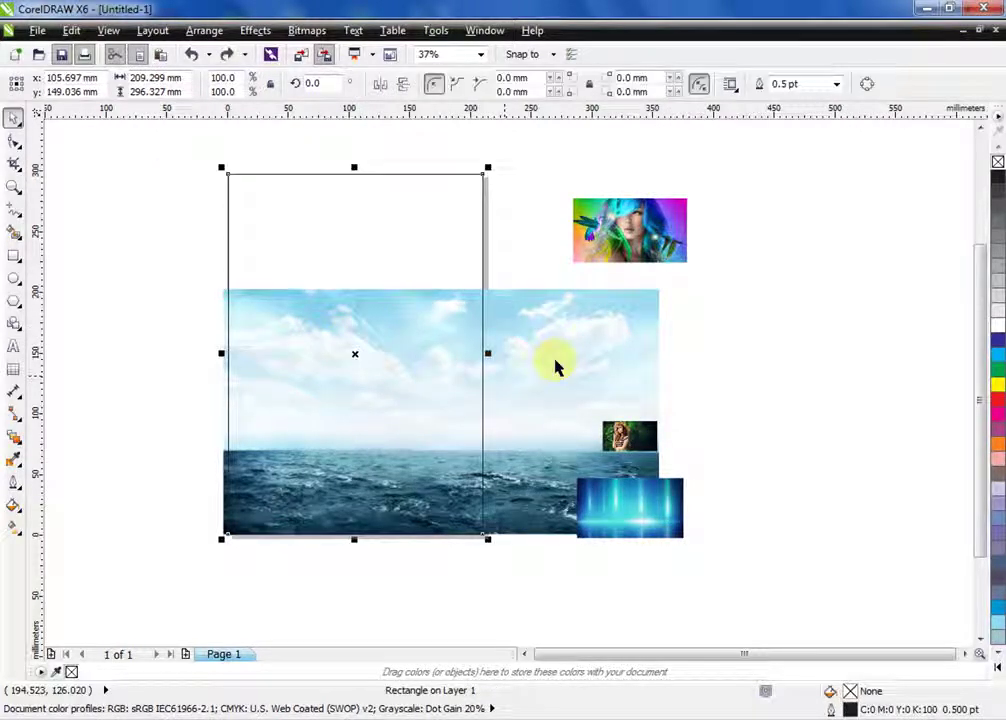
drag(556, 367, 464, 367)
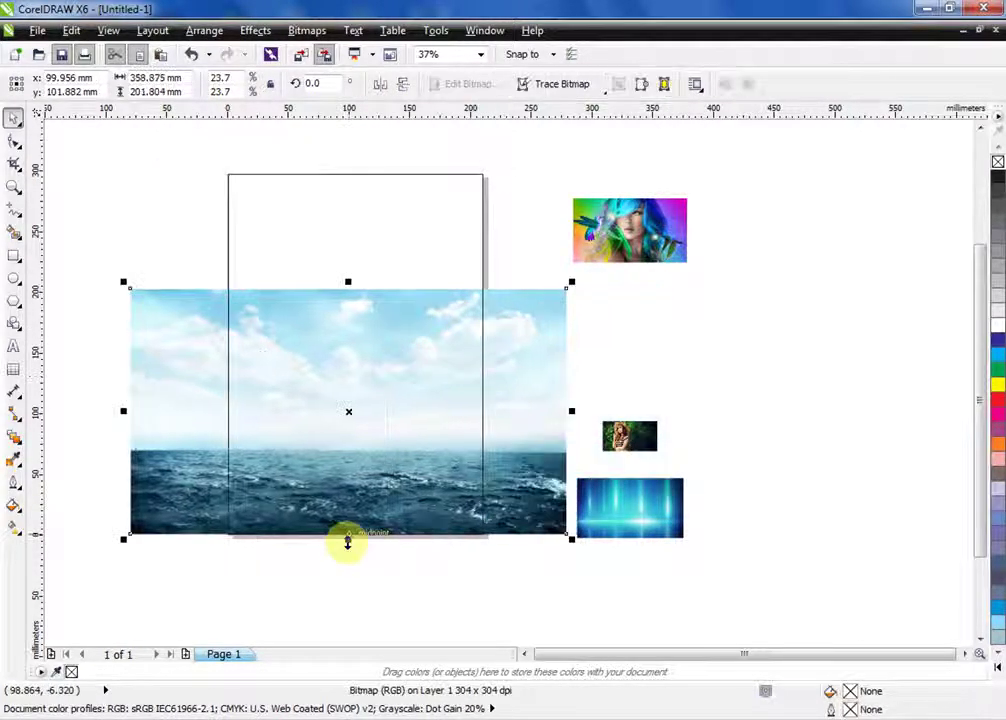
drag(348, 540, 348, 550)
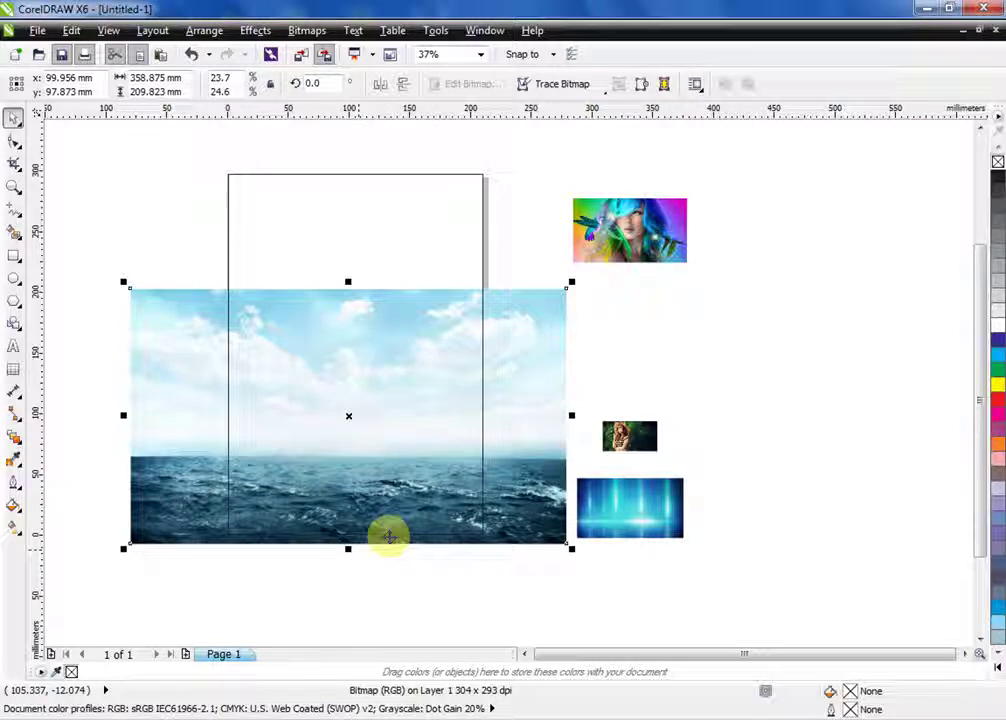
key(alt+b)
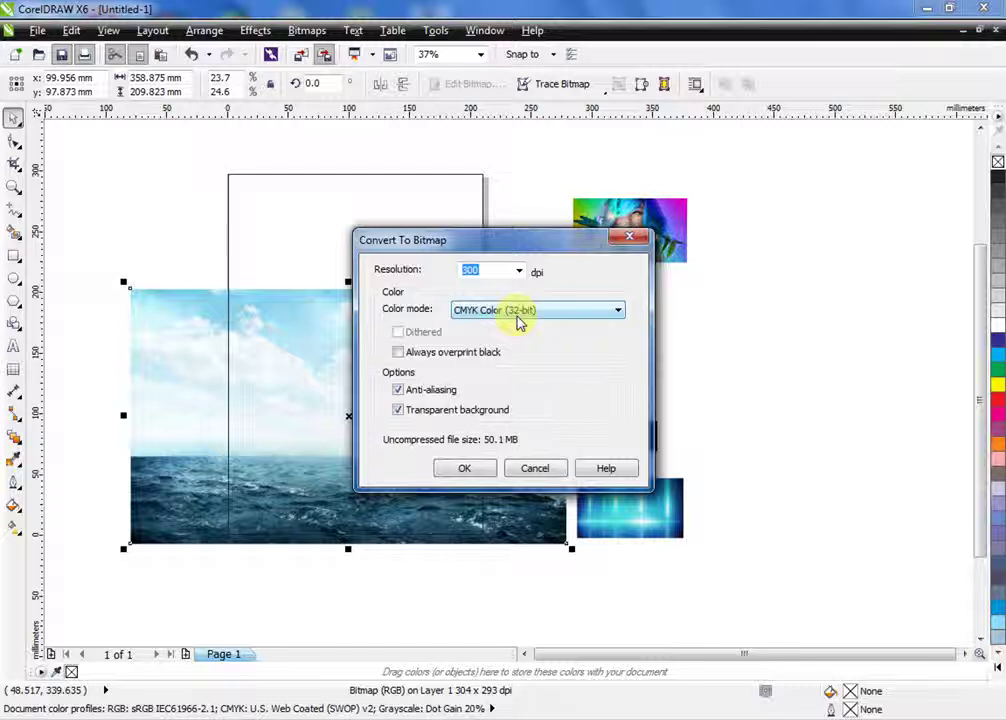
Convert the sea photo to a Grayscale (8-bit) bitmap at 300 dpi
scroll(518, 320, up, 4)
click(463, 468)
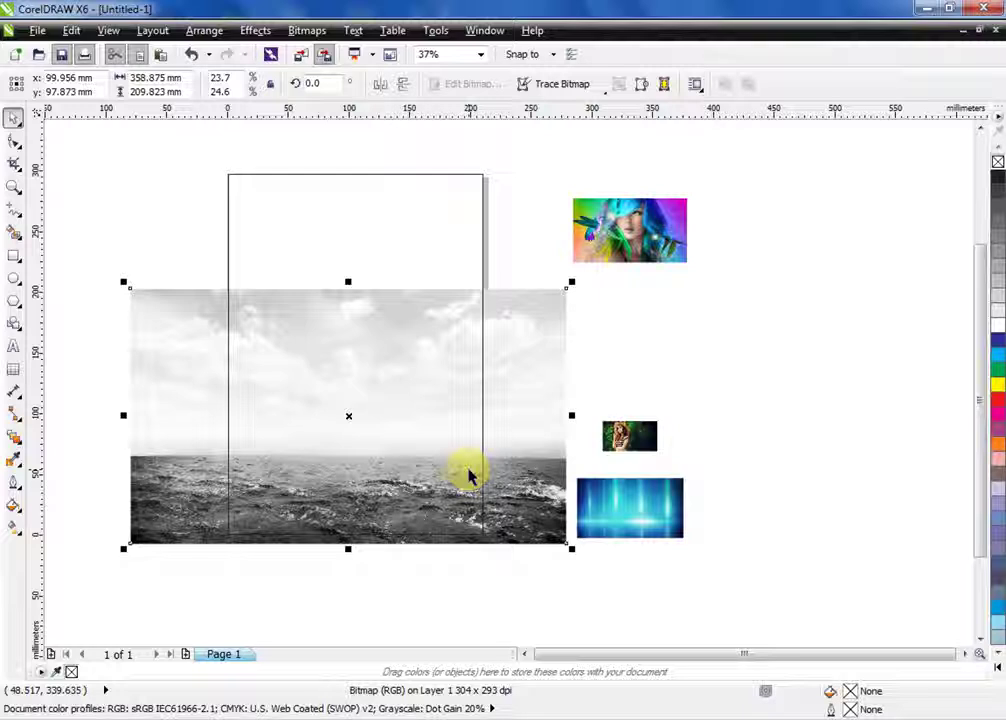
click(20, 463)
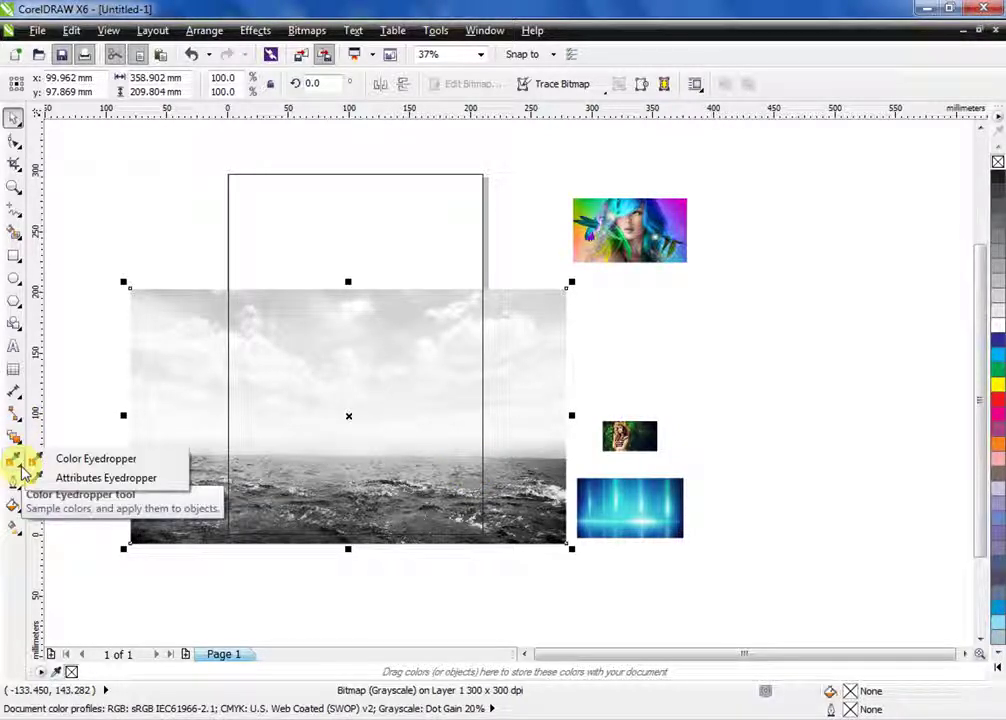
click(14, 436)
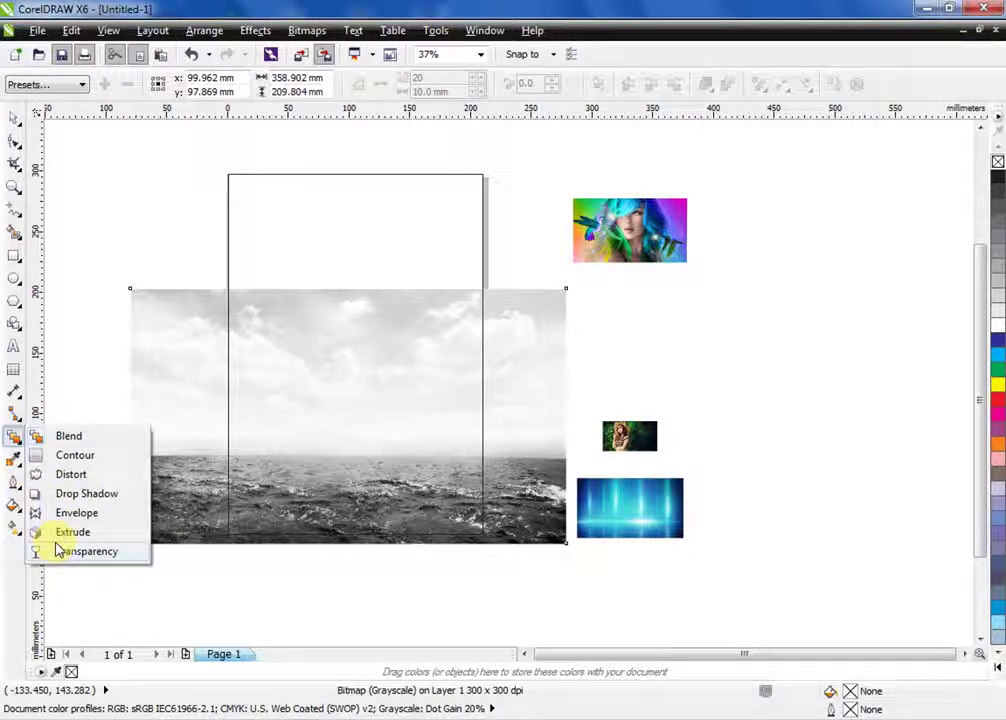
Fade the photo's sky with an upward linear transparency, PowerClip it into the page frame, and fill the frame light grey
click(86, 551)
drag(349, 376, 351, 307)
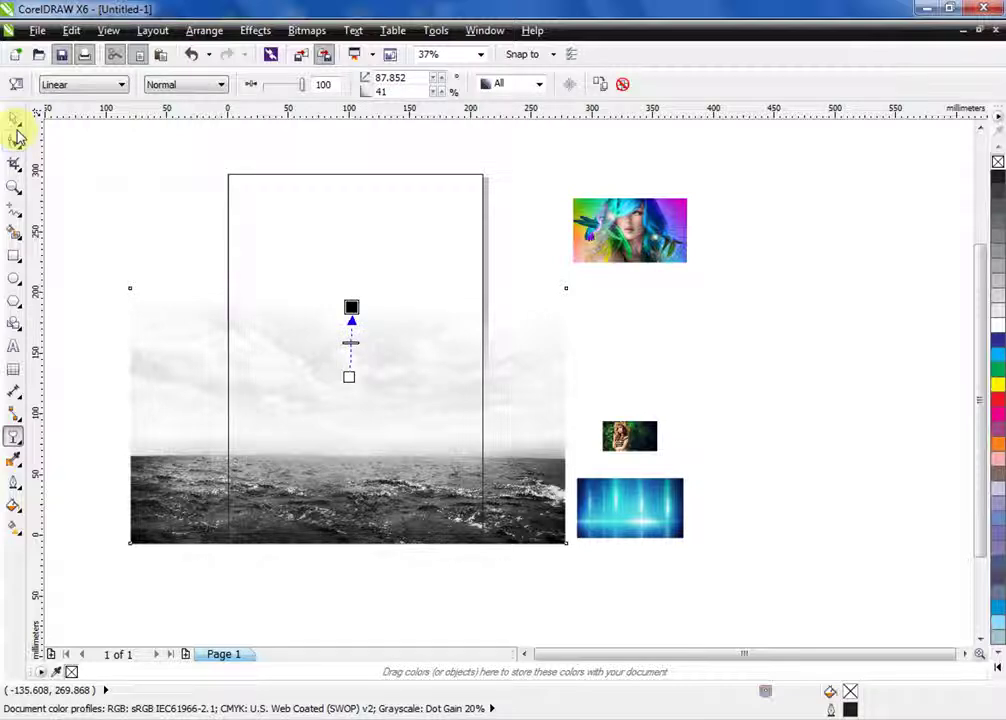
click(15, 120)
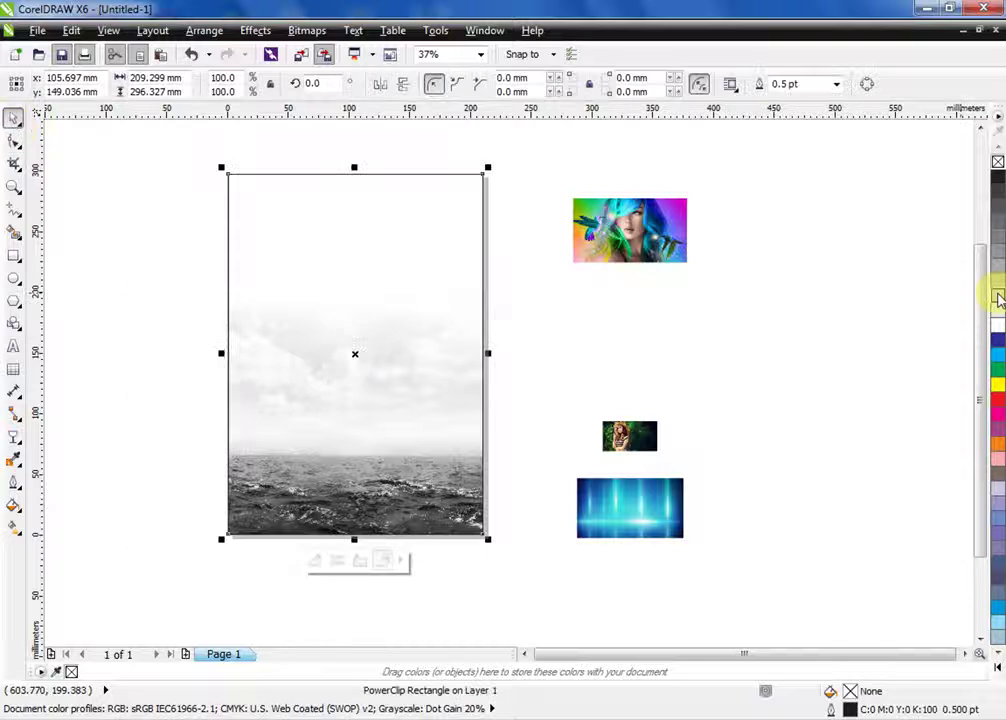
click(998, 297)
key(Escape)
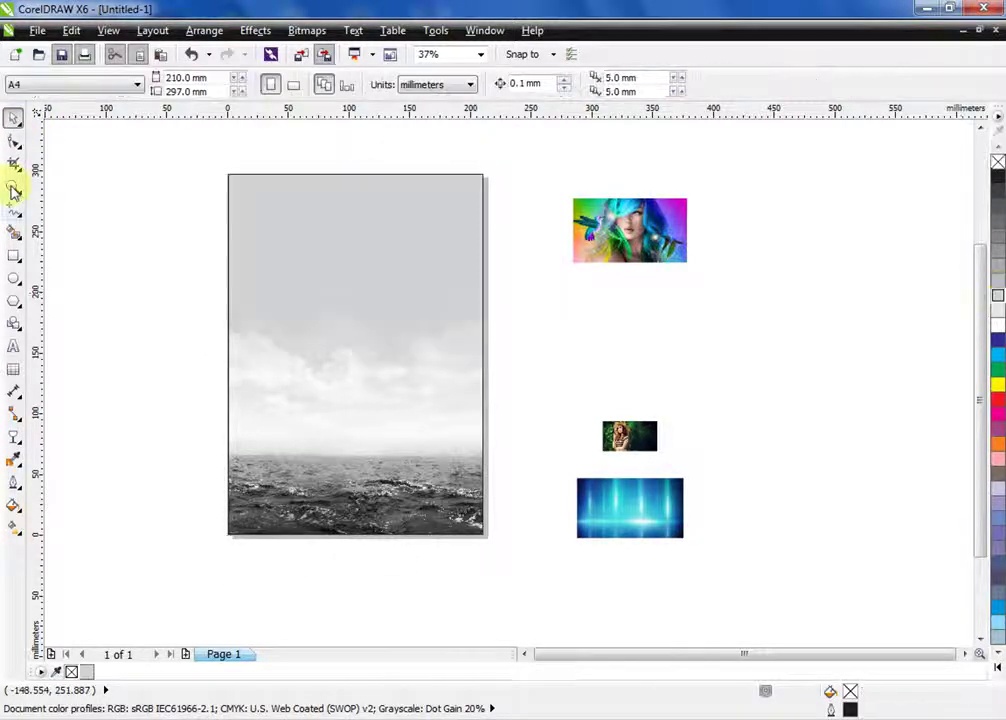
click(14, 188)
scroll(305, 285, up, 1)
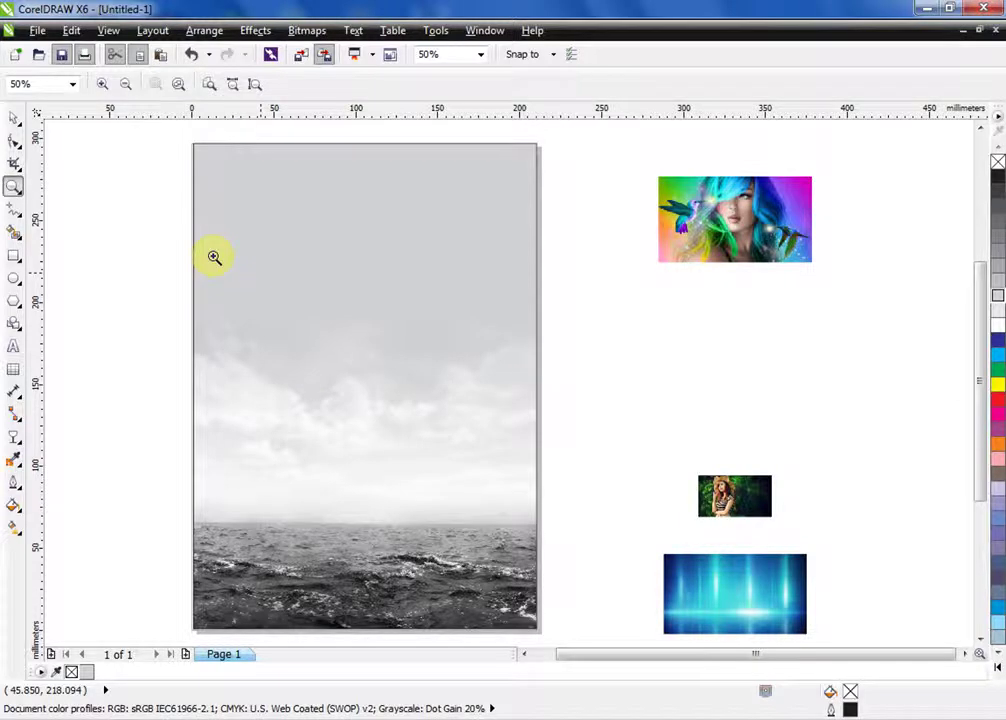
drag(214, 257, 345, 292)
shift+click(432, 267)
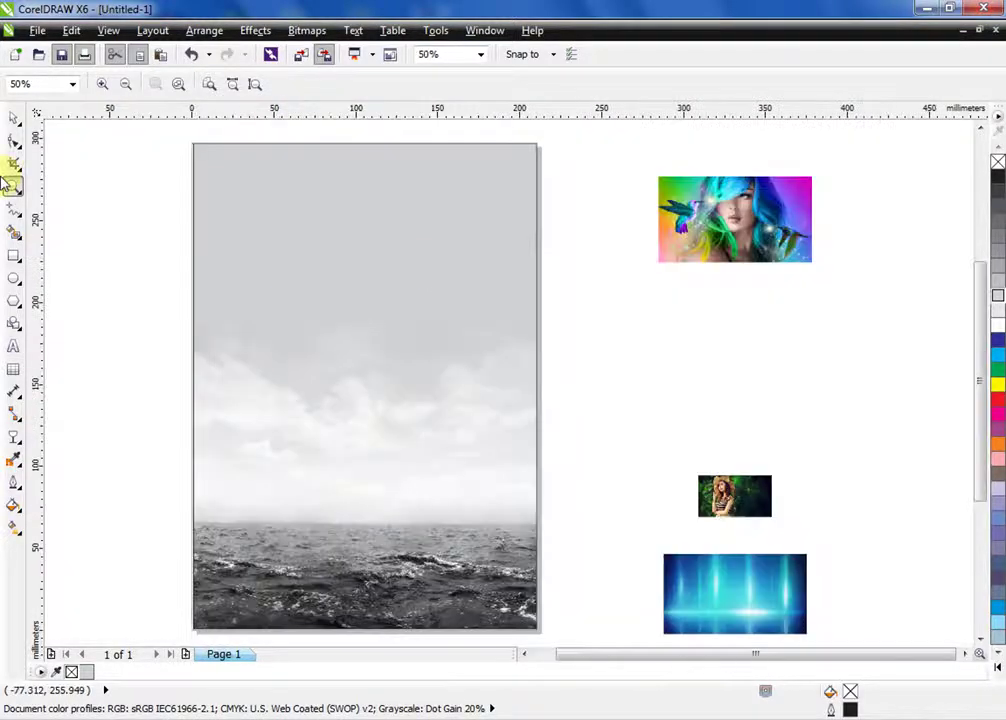
Draw a square left of the page and rotate it 45° into a diamond
double_click(8, 183)
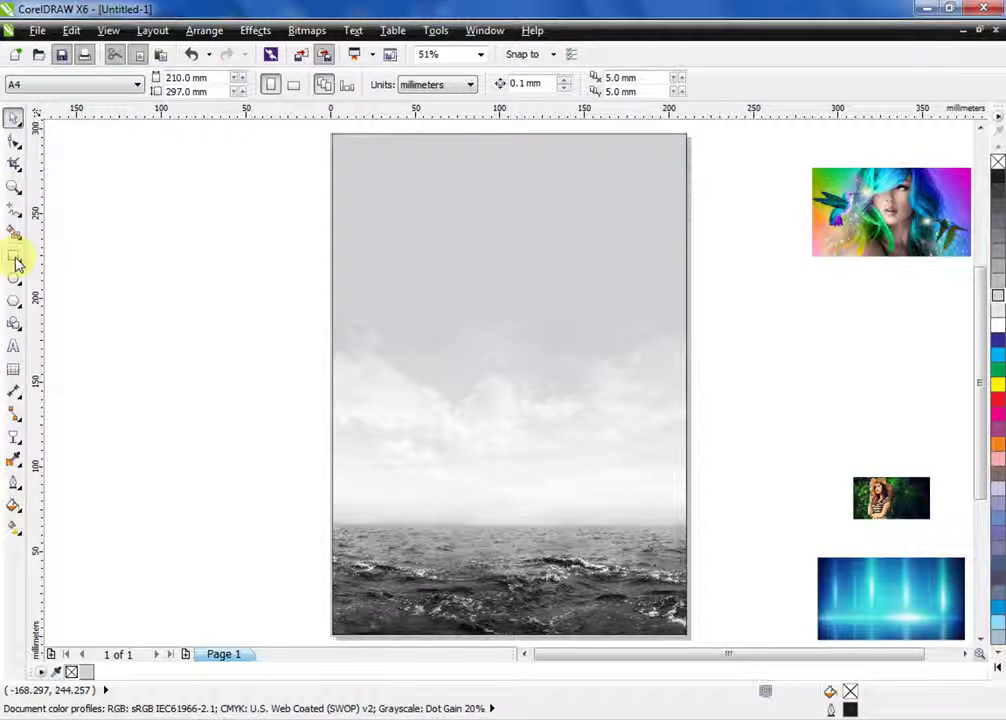
click(16, 262)
drag(111, 232, 272, 393)
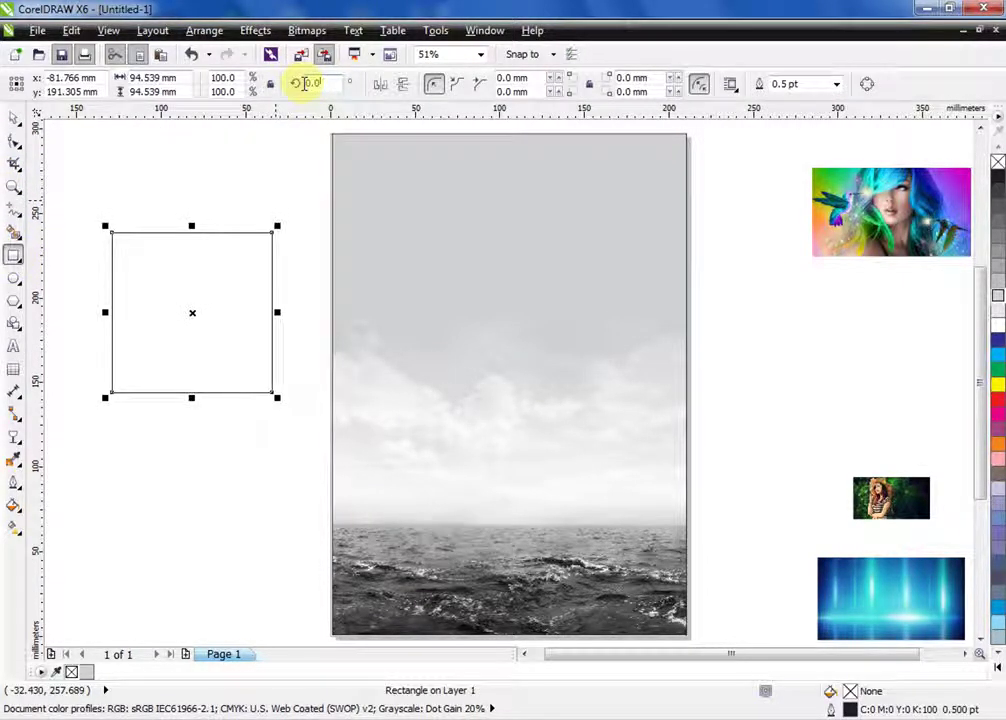
text(45)
key(Return)
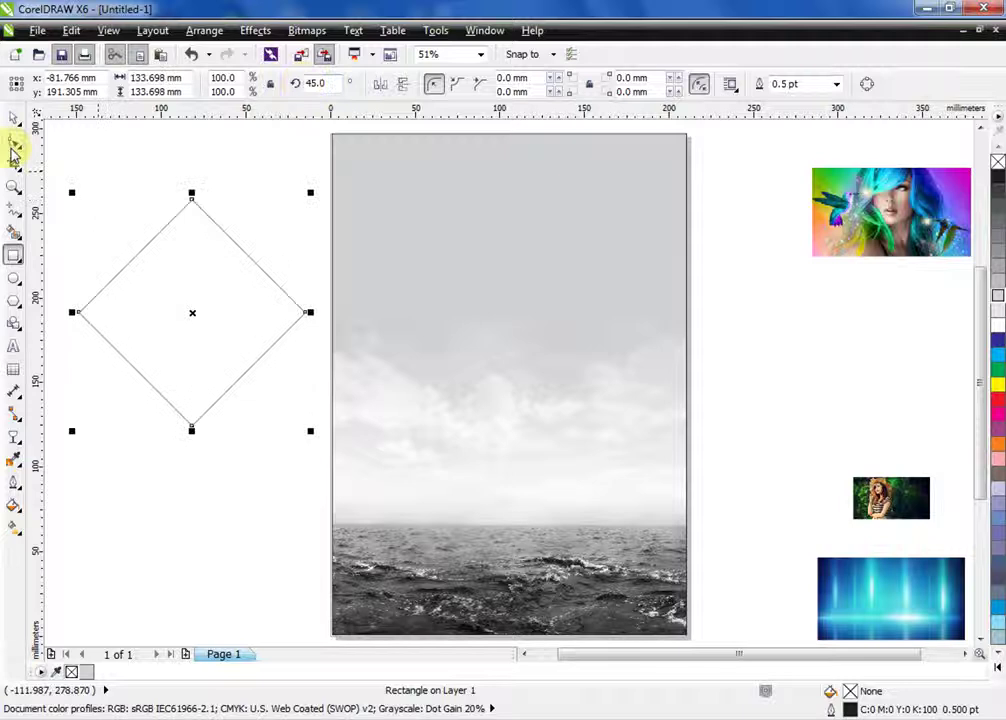
Convert the diamond to curves, delete its bottom node, and move the resulting triangle onto the page
click(14, 148)
key(ctrl+q)
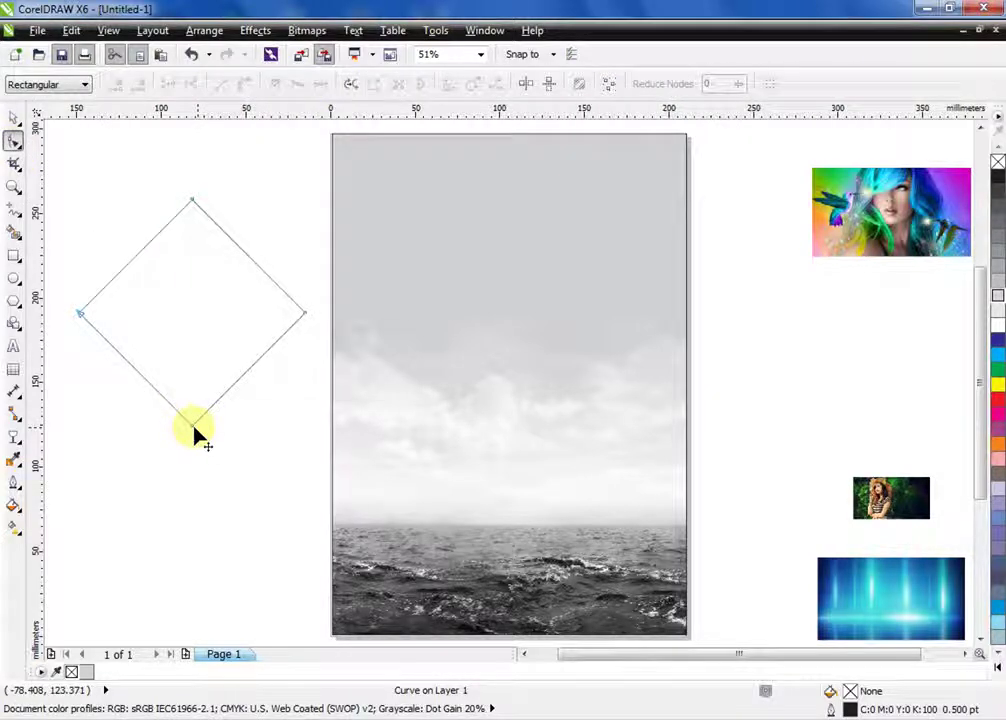
double_click(195, 433)
key(space)
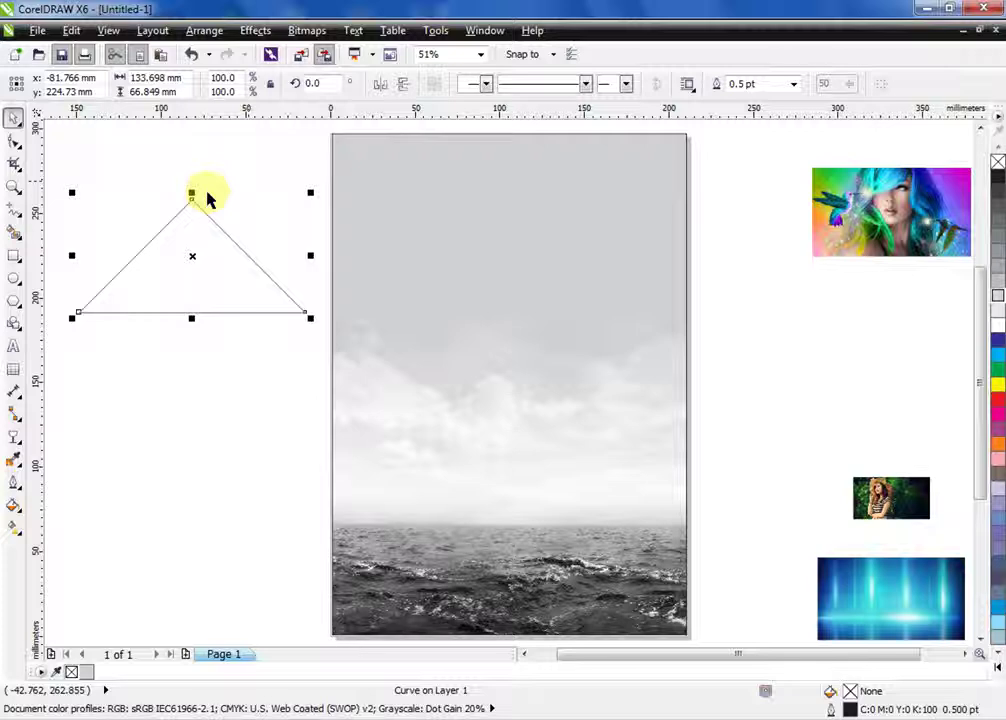
drag(208, 200, 629, 209)
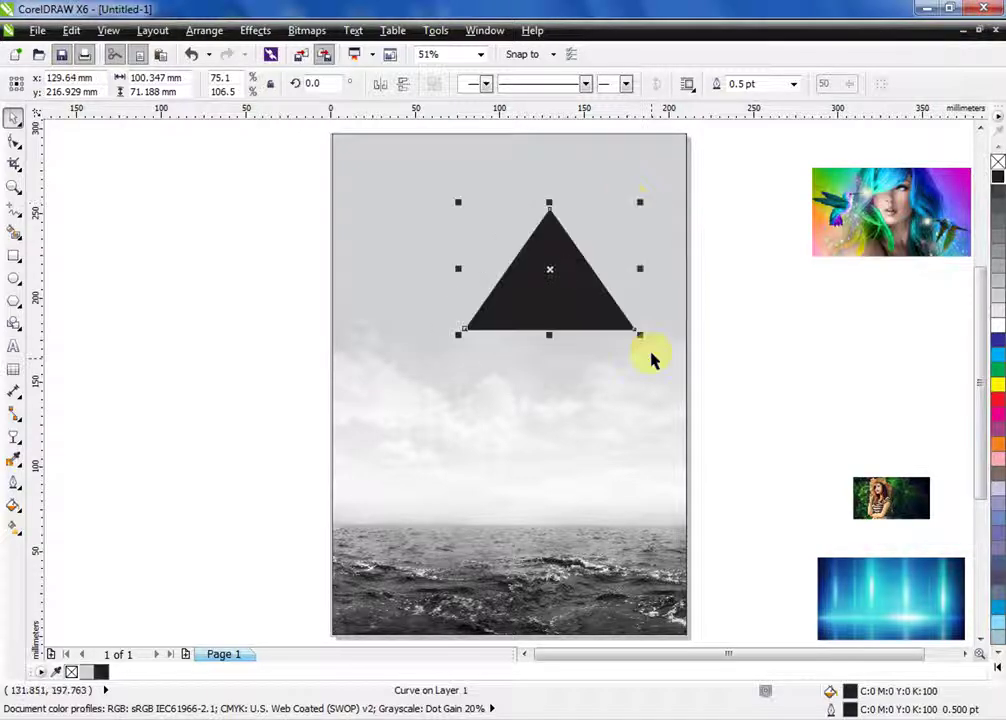
Shrink the black triangle, drop a mirrored copy below it, and enlarge that copy to about 152%
drag(639, 333, 592, 263)
drag(531, 204, 559, 328)
right_click(559, 328)
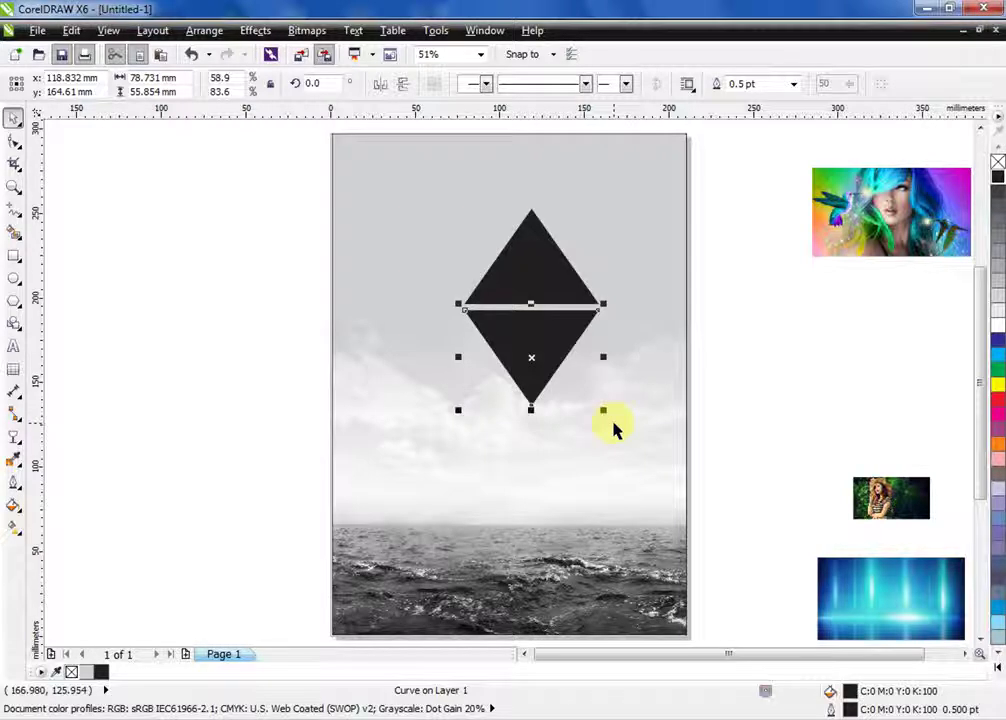
drag(604, 411, 675, 507)
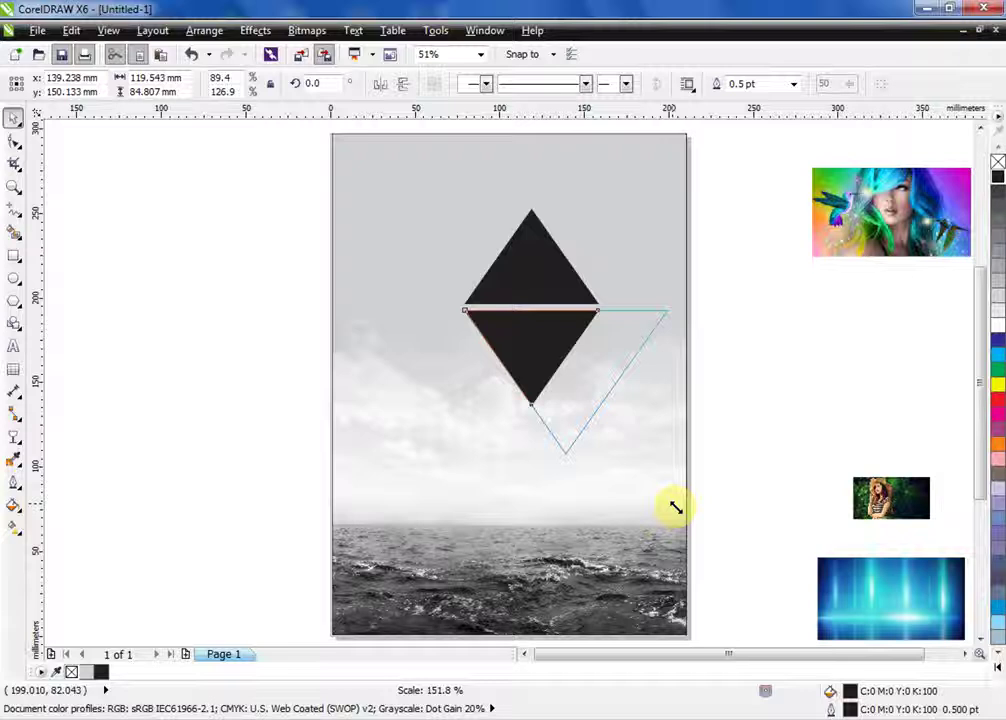
drag(675, 507, 674, 507)
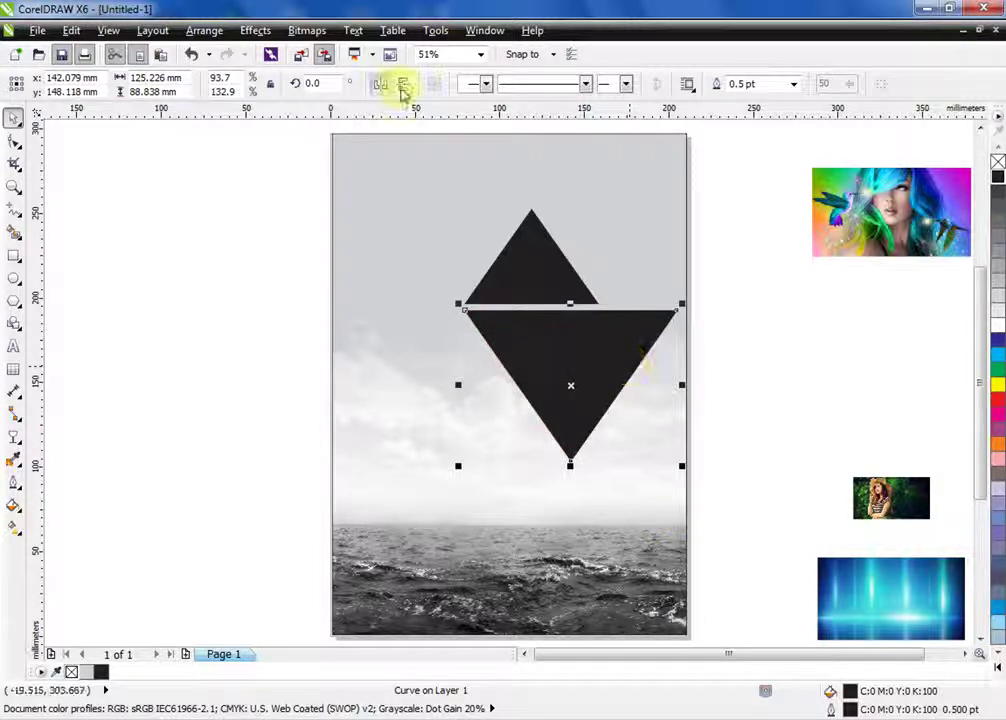
Place an upright triangle copy on the page's left side with a mirrored copy beneath it
click(403, 88)
drag(595, 409, 415, 337)
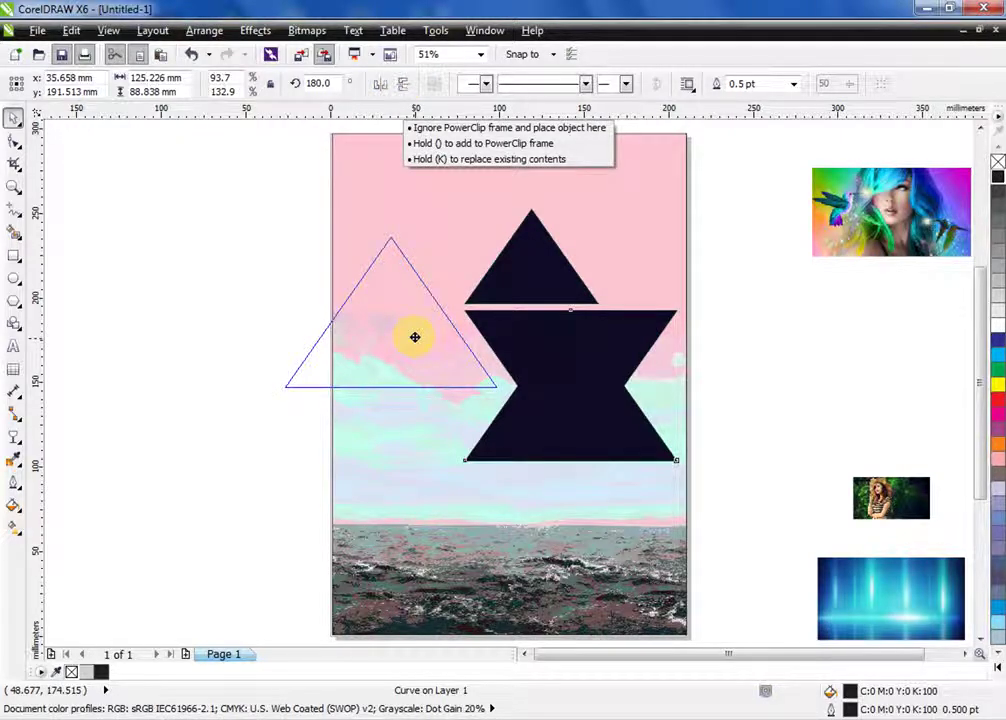
drag(414, 337, 427, 337)
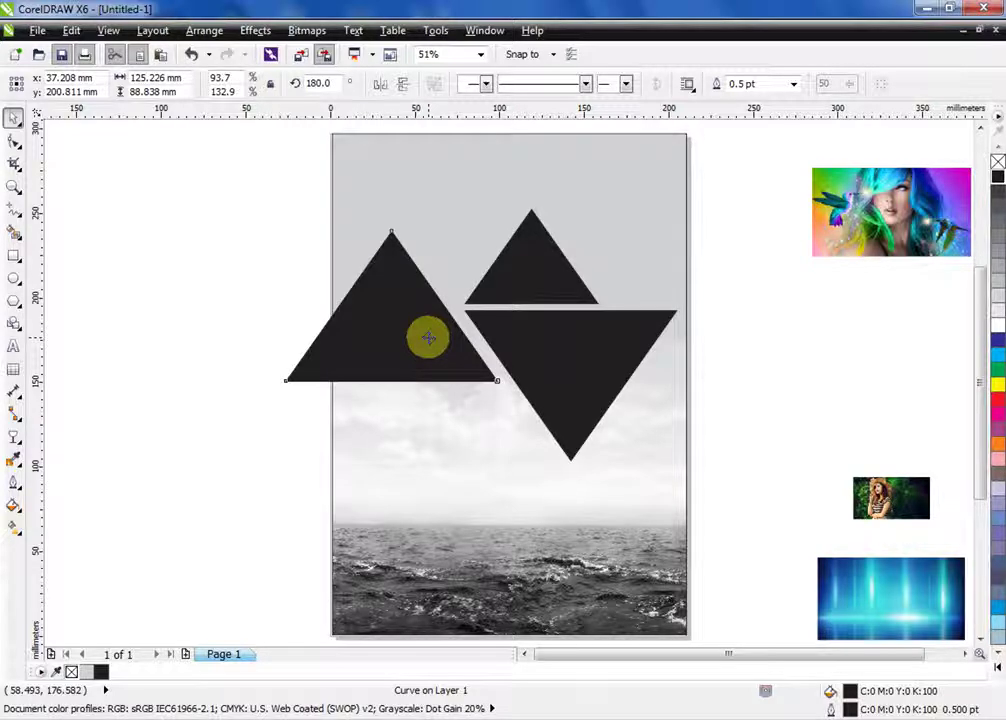
click(428, 338)
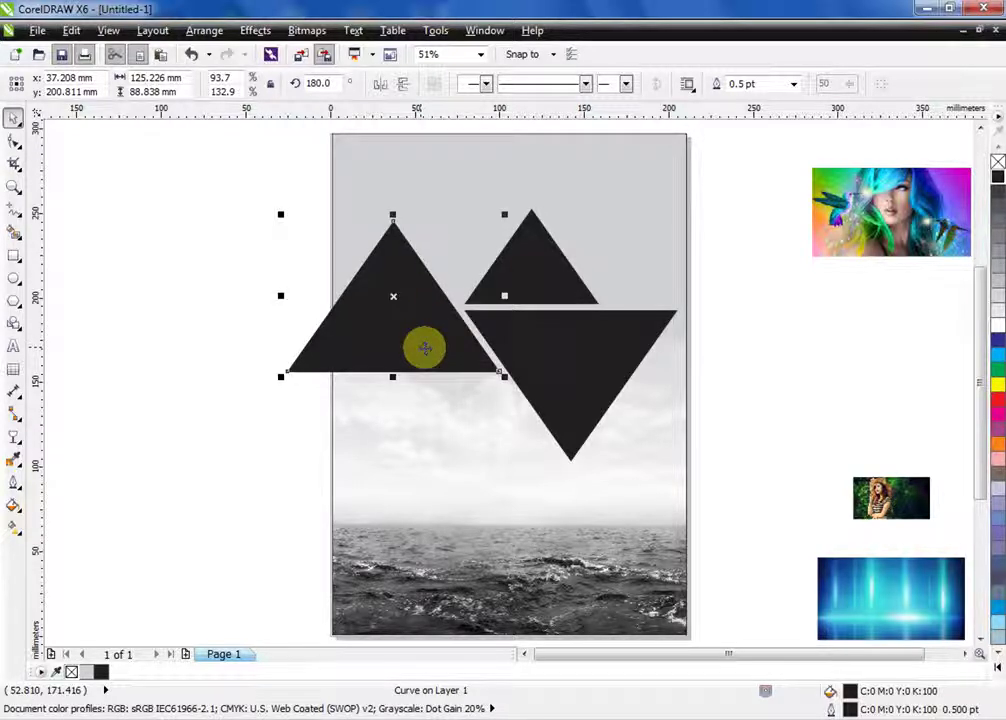
drag(393, 214, 403, 440)
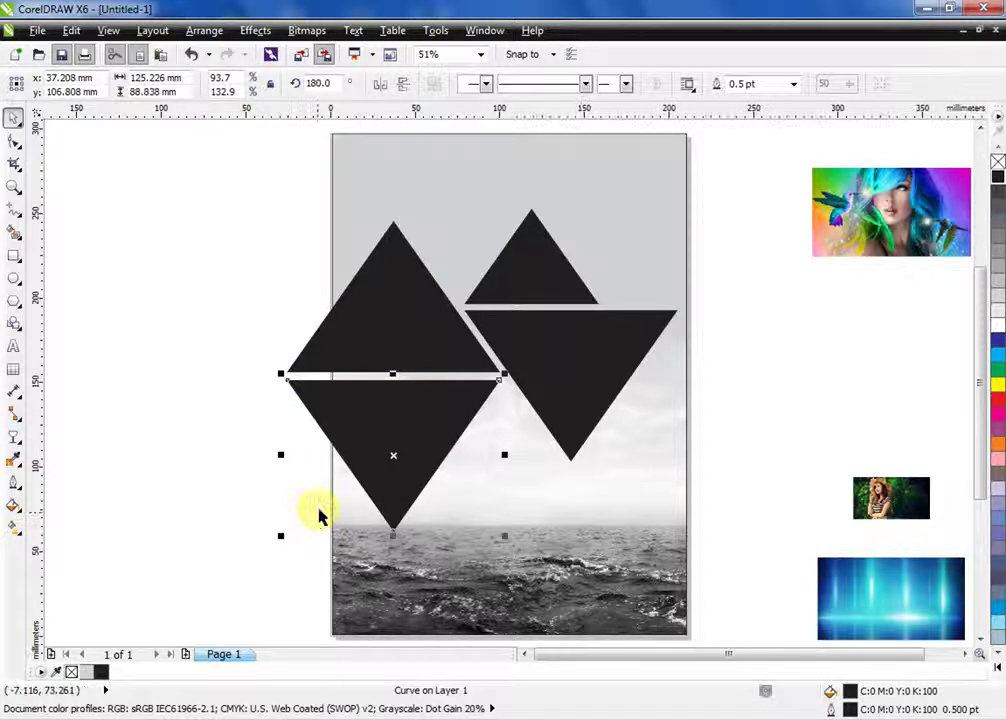
click(420, 442)
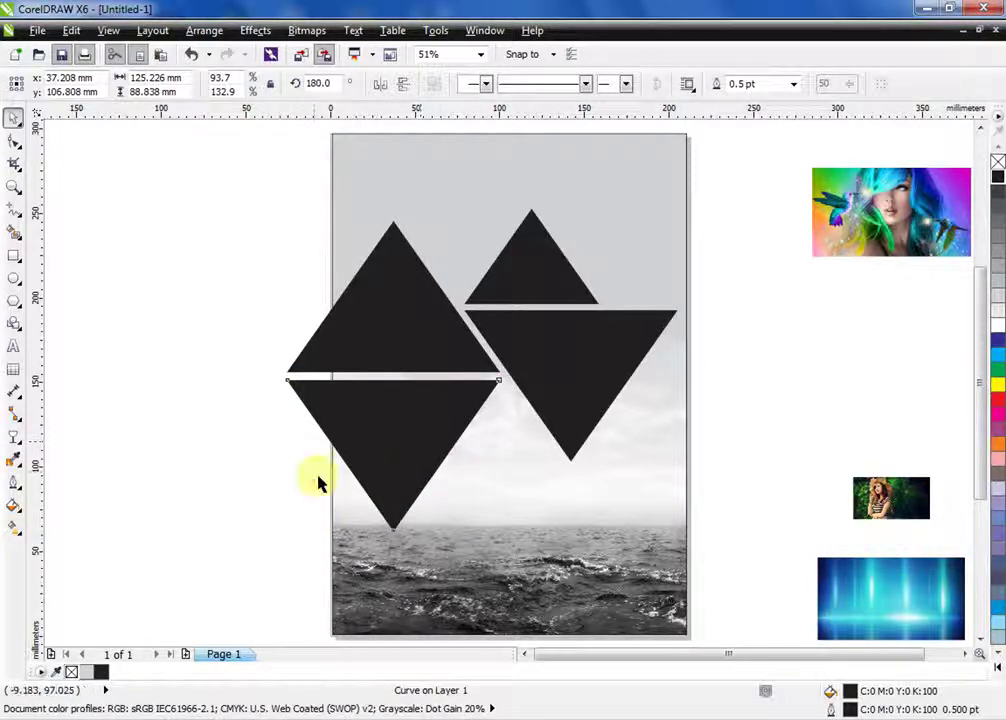
click(359, 442)
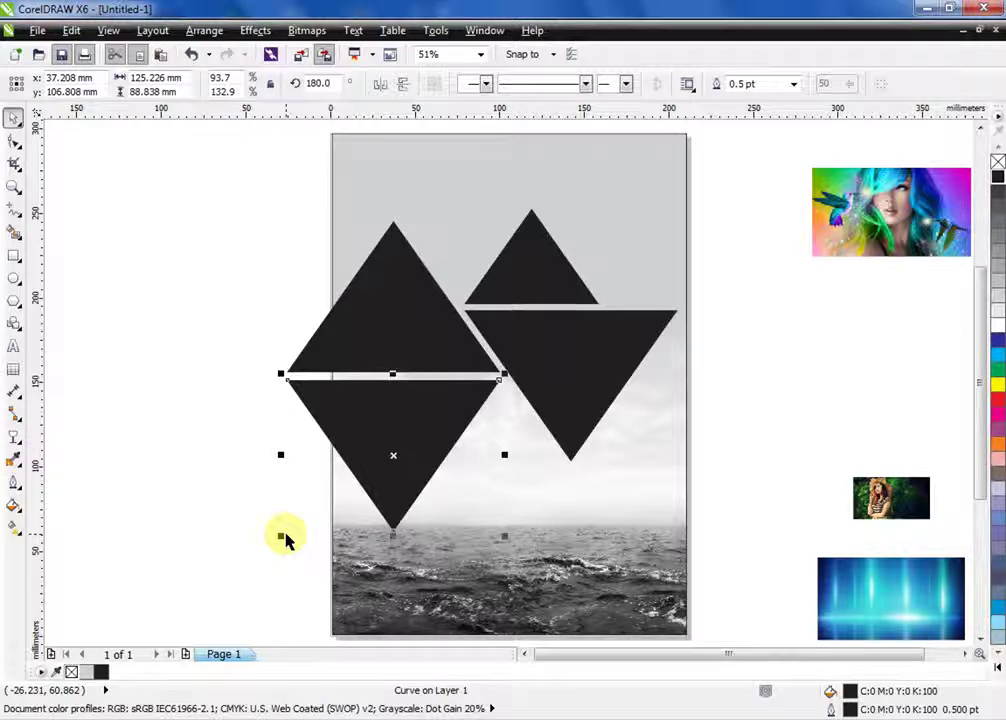
Scale down the lower inverted triangle toward its top-right corner
drag(280, 537, 338, 493)
click(189, 175)
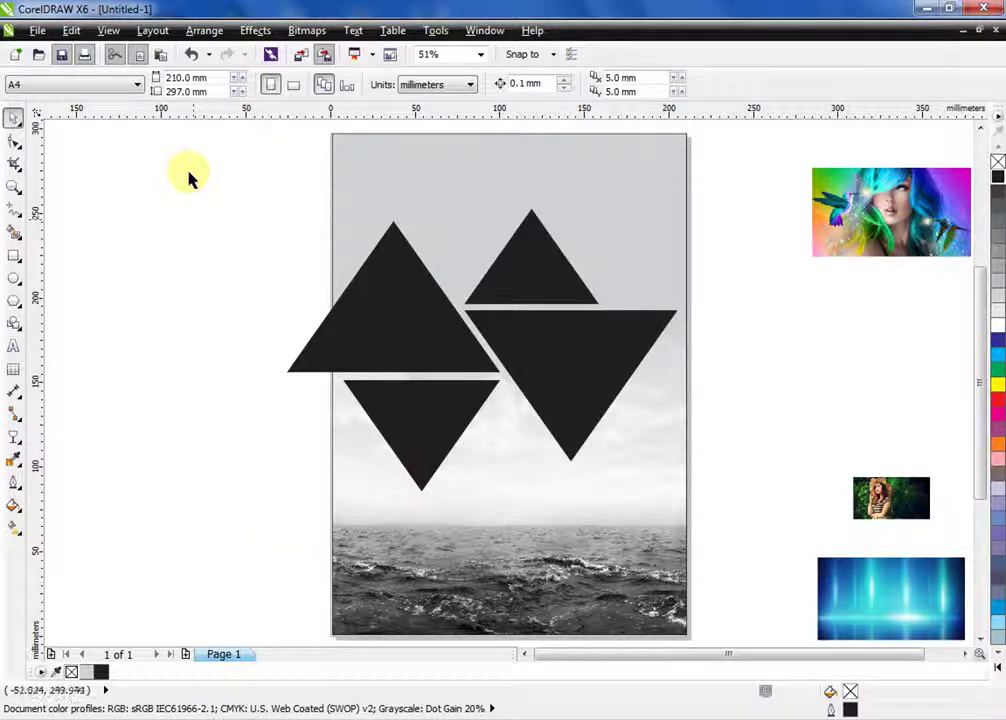
click(387, 296)
click(294, 207)
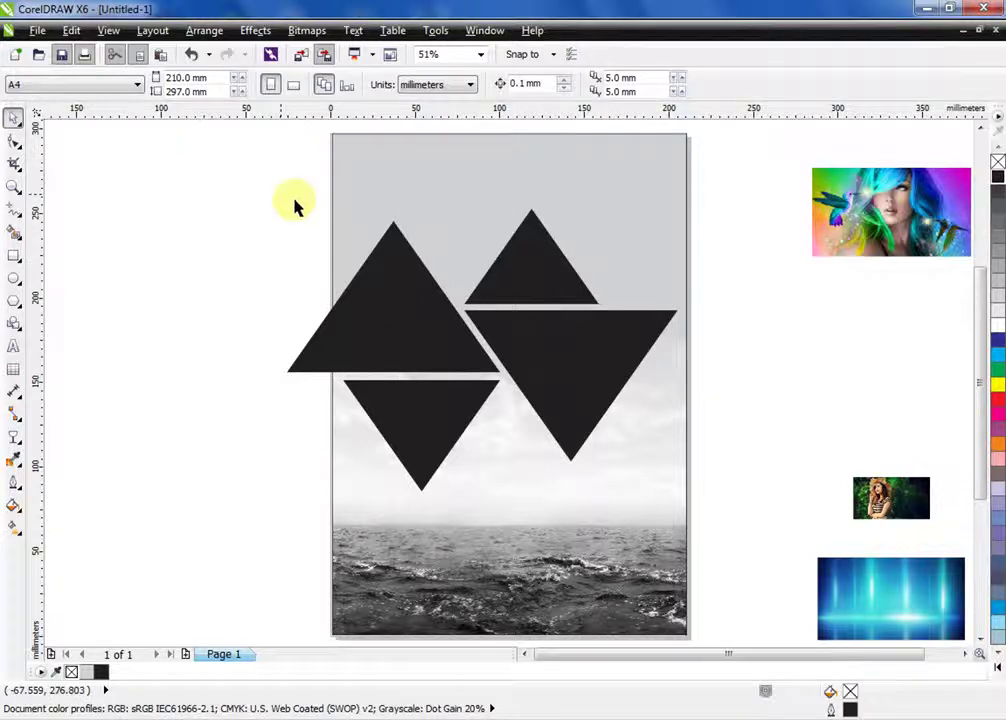
Copy the upper-right triangle into a small inverted triangle between the two upper triangles
click(521, 287)
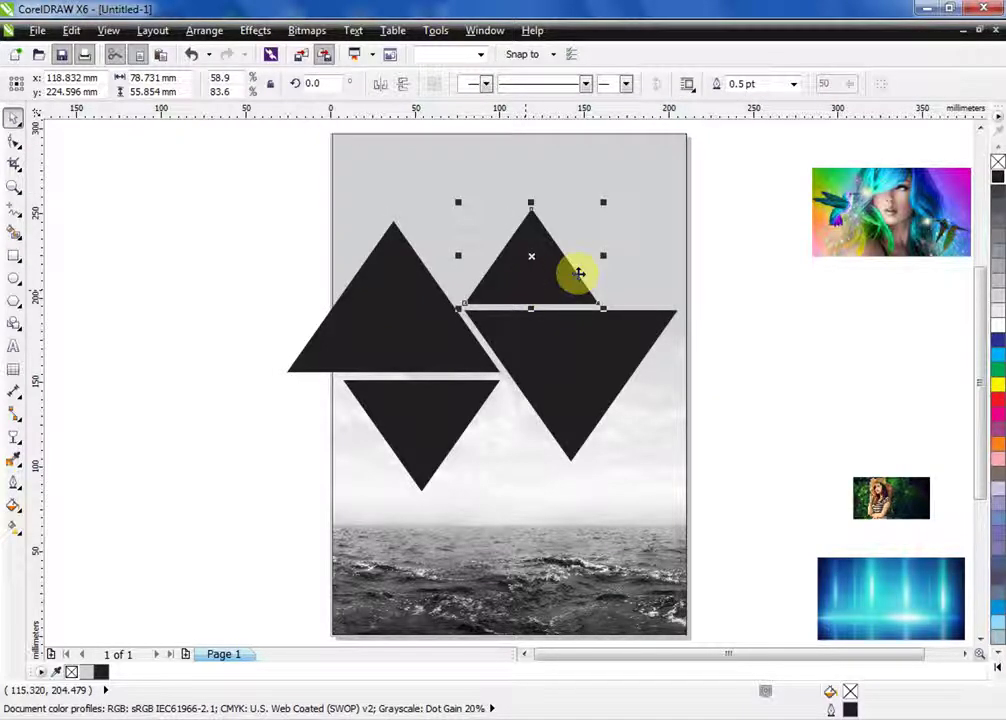
drag(578, 272, 464, 254)
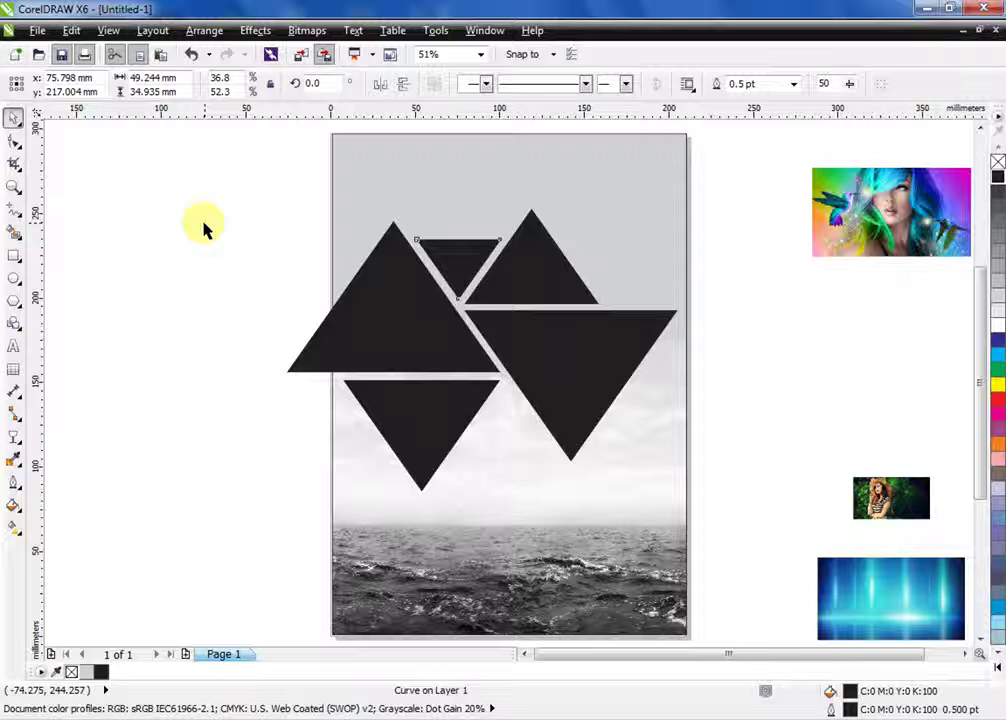
click(203, 228)
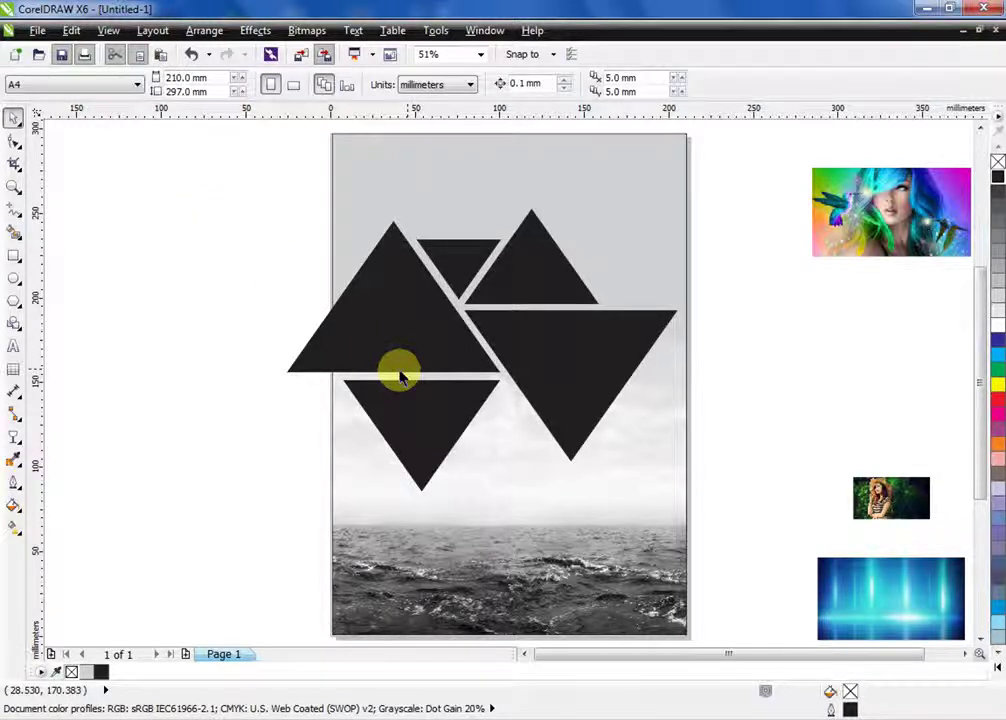
key(F5)
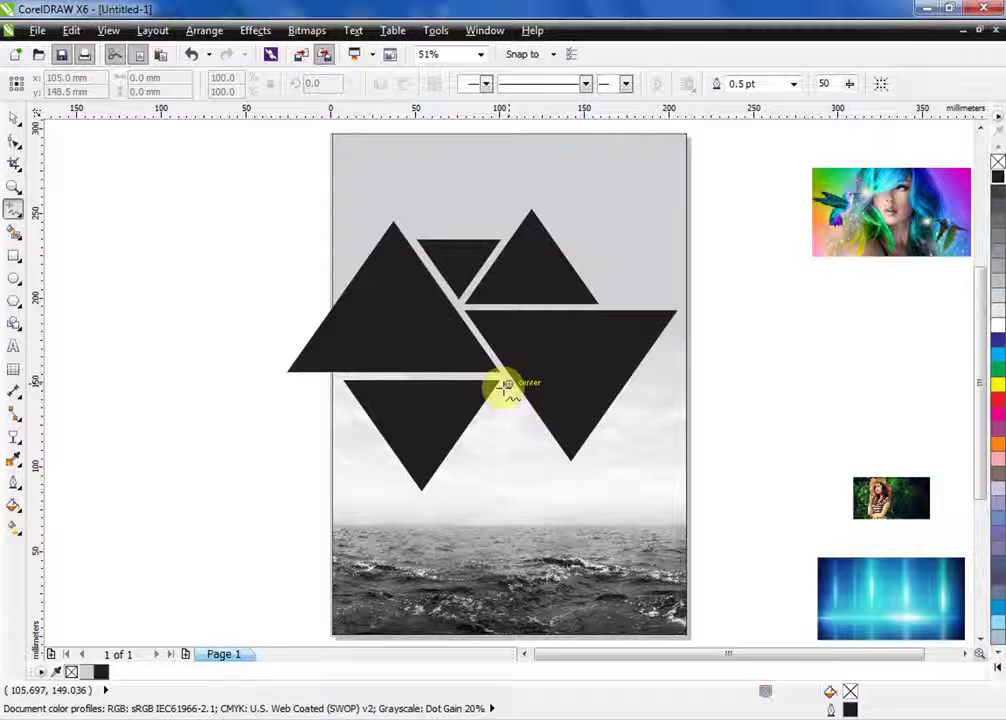
Draw a four-corner polyline from the page centre down into the sea
click(507, 383)
double_click(567, 470)
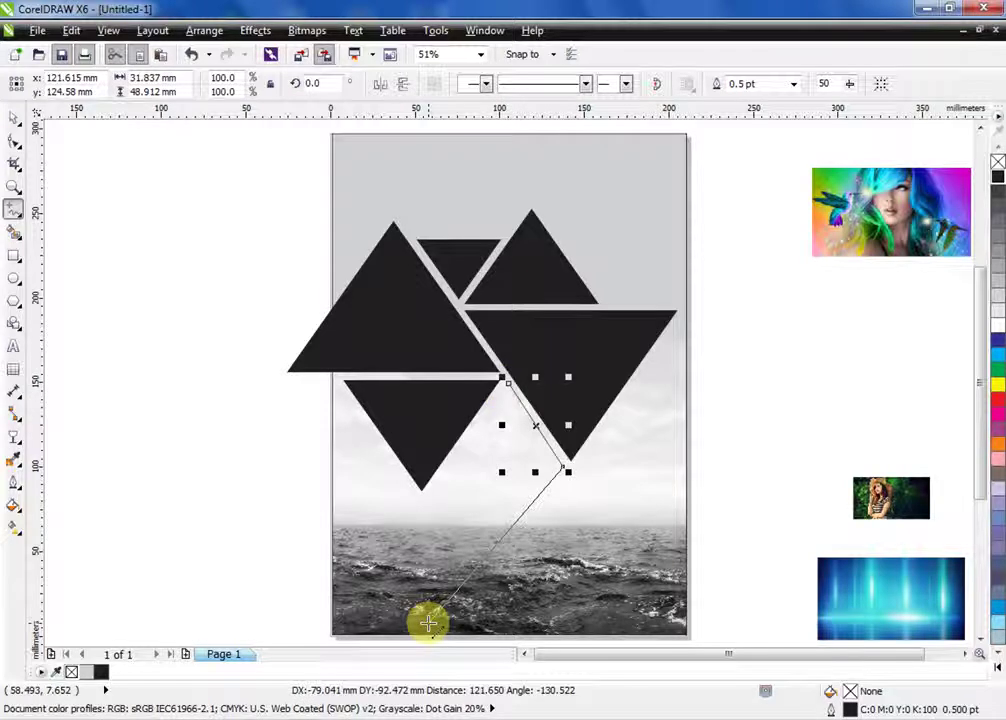
click(428, 622)
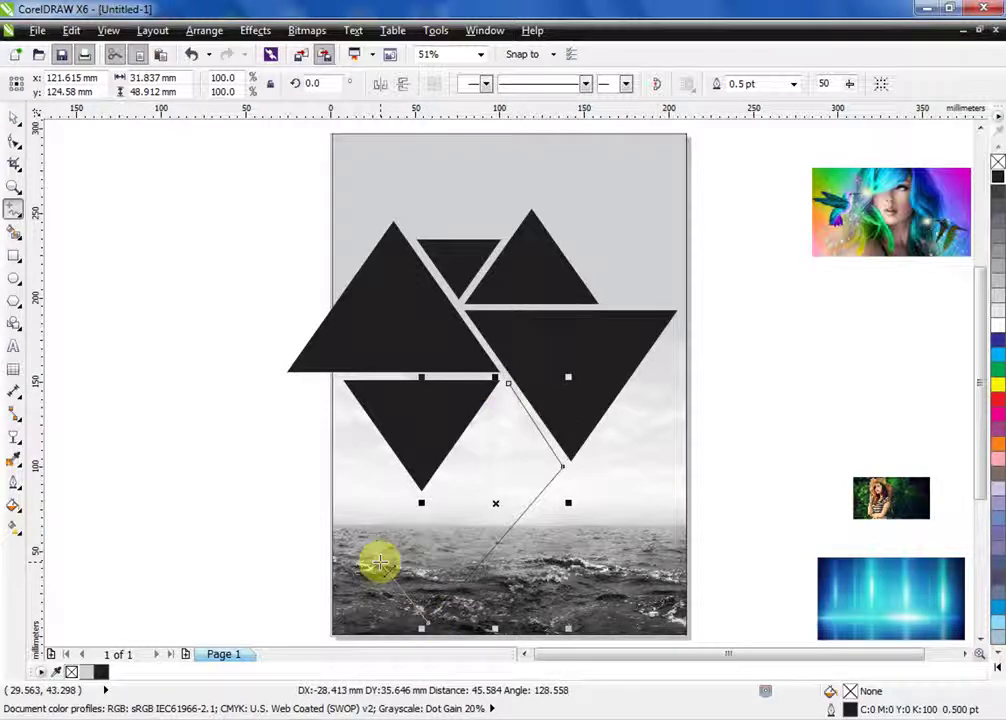
double_click(380, 565)
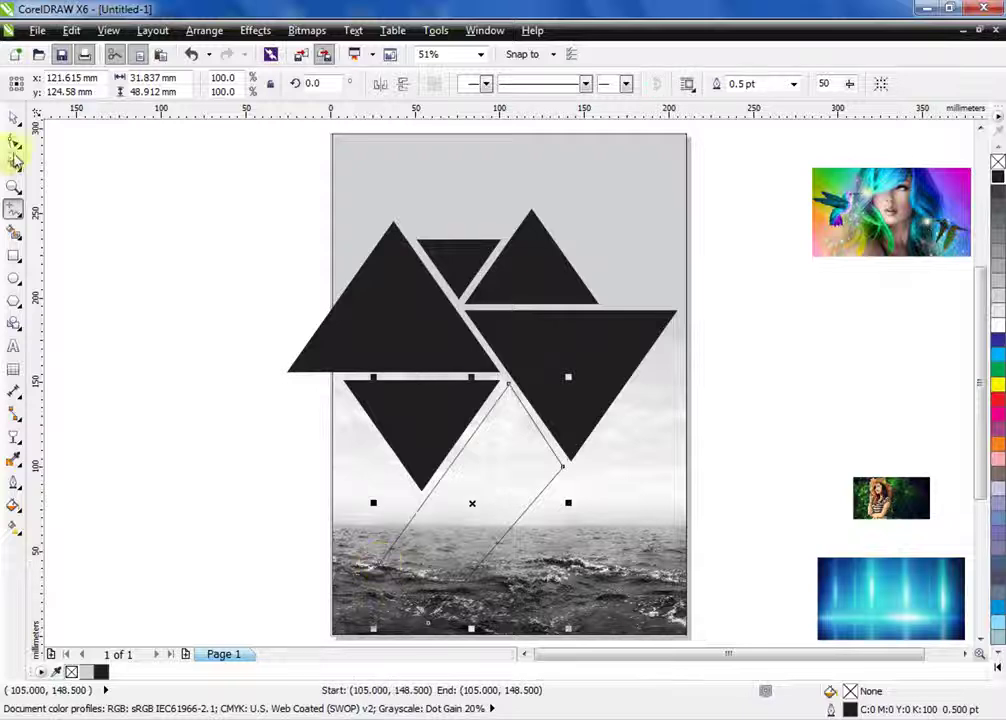
Adjust the shape's top and lower-left corners and fill it black
click(14, 140)
drag(382, 566, 381, 553)
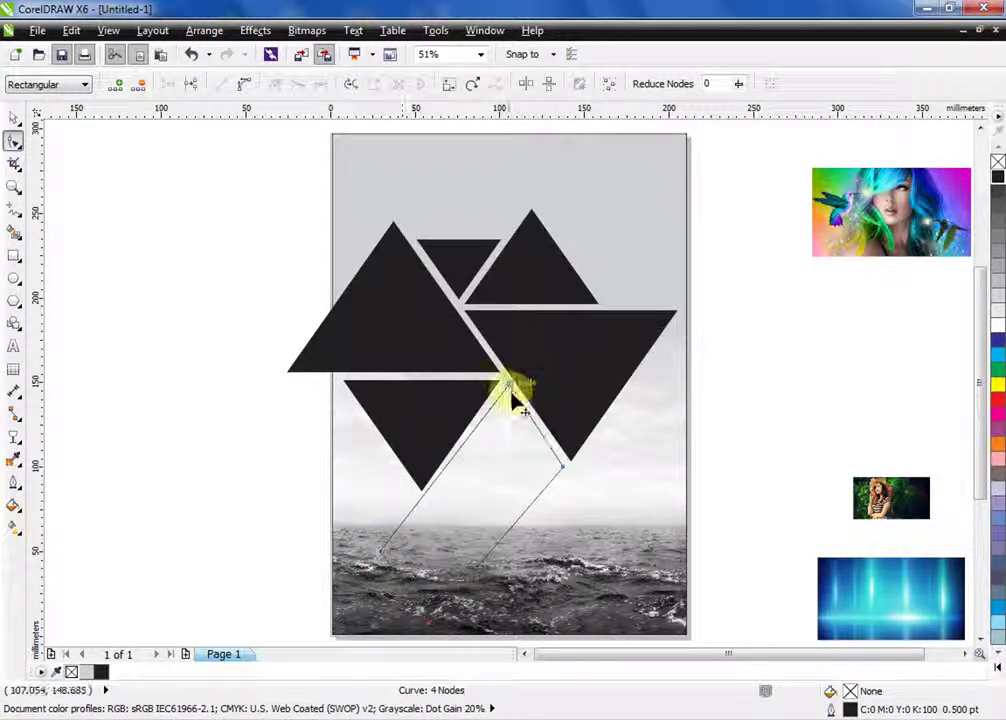
drag(511, 392, 509, 394)
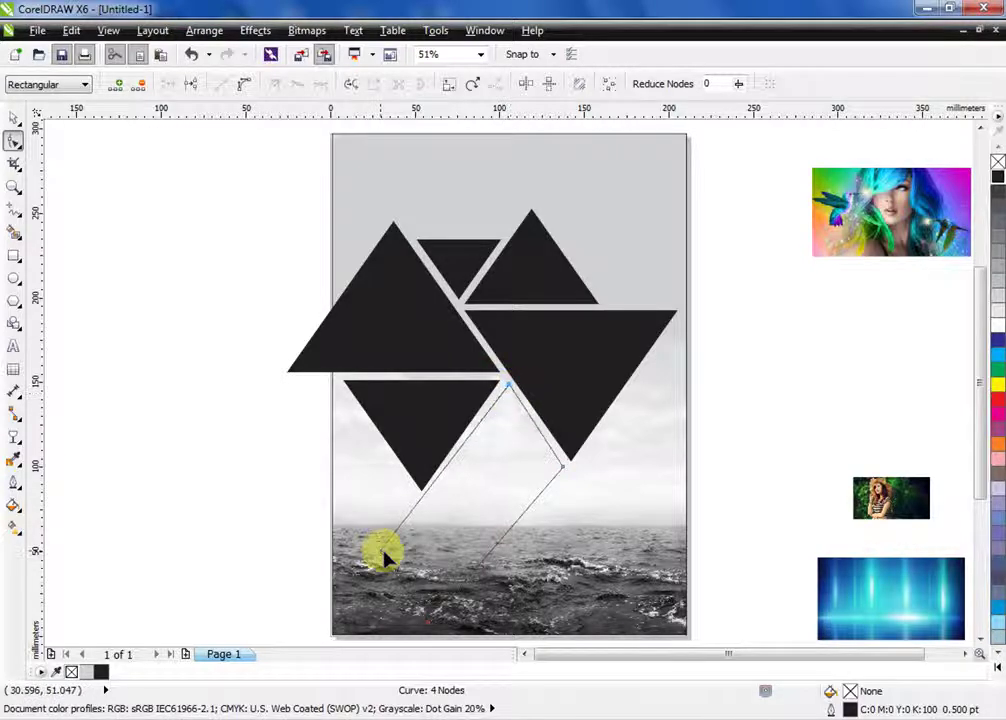
drag(383, 550, 388, 561)
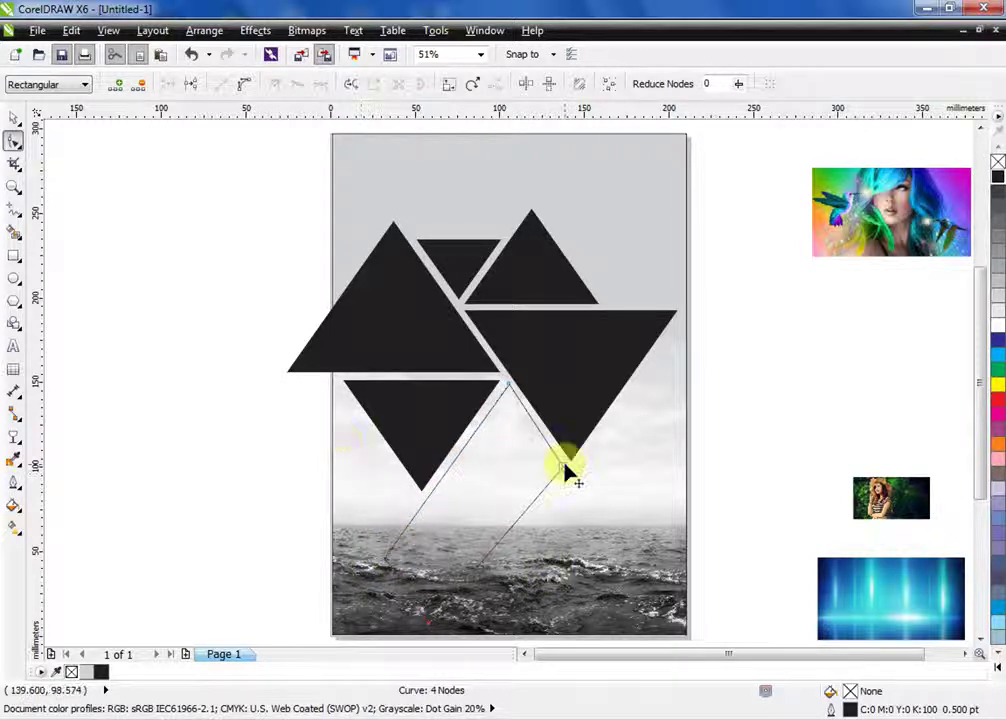
click(432, 627)
key(space)
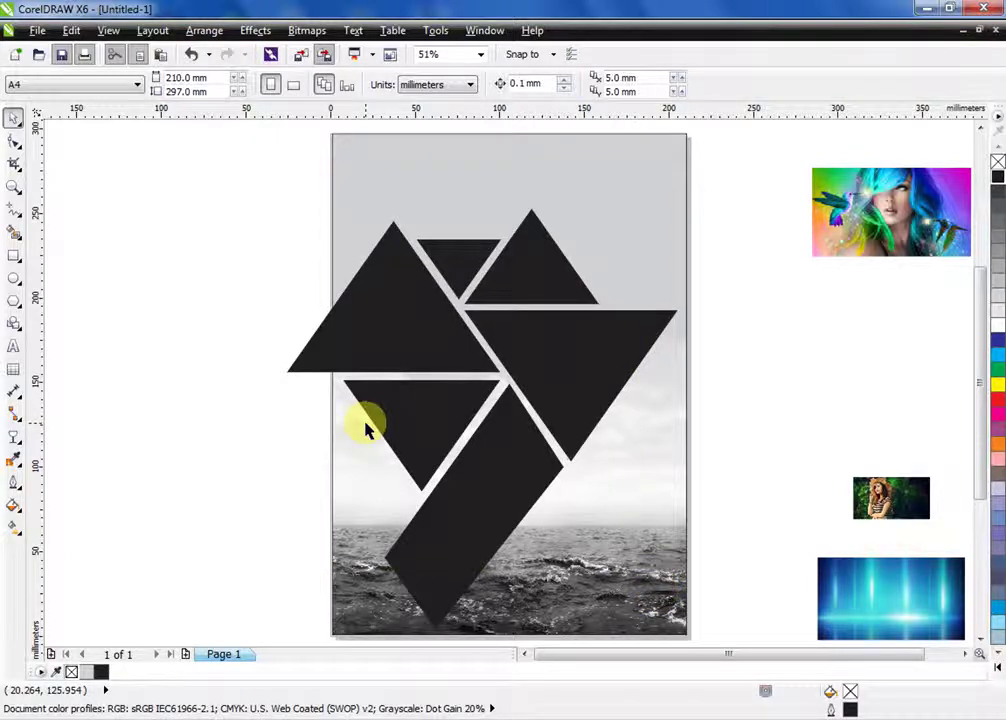
Add a small upright triangle copy at about 40% to the left of the lower triangles
drag(366, 428, 174, 429)
right_click(174, 429)
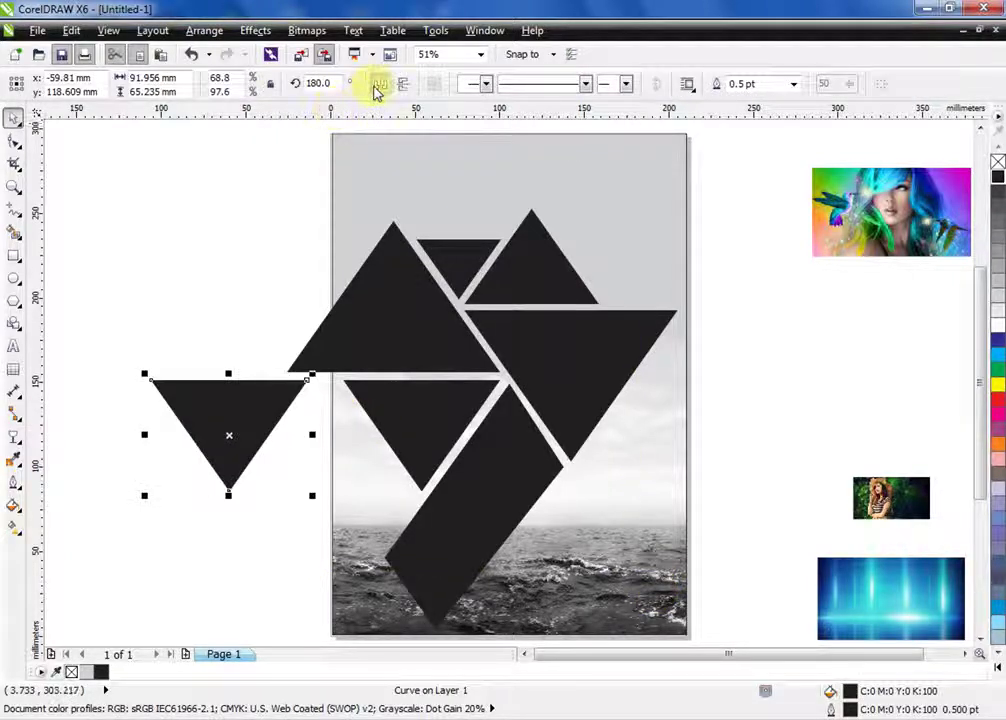
click(379, 87)
drag(251, 419, 343, 420)
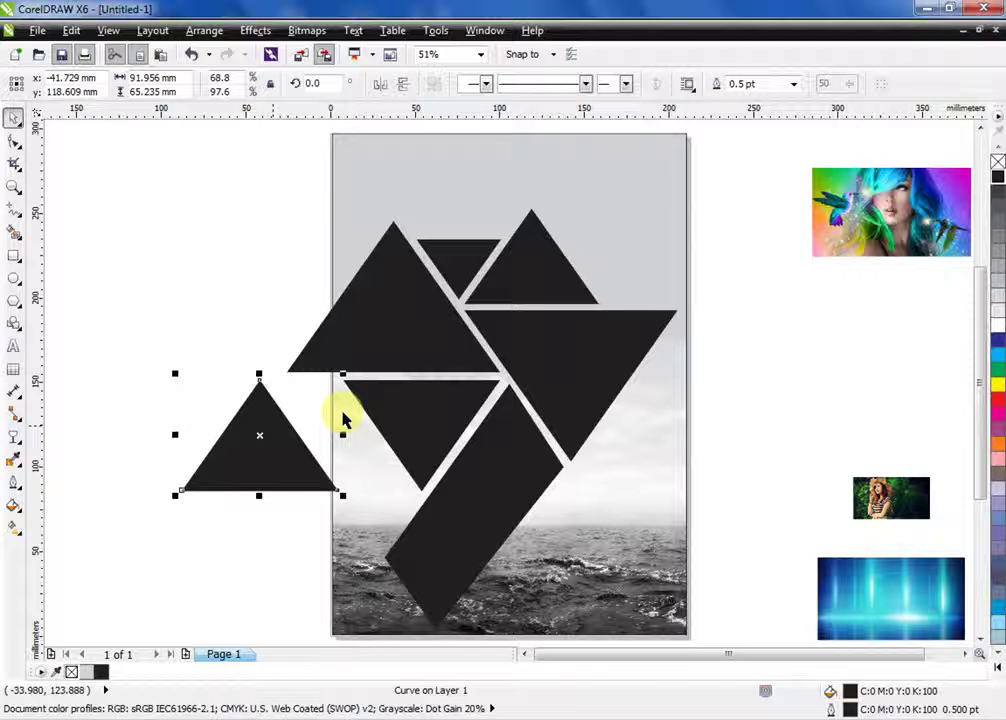
drag(345, 374, 294, 402)
key(Tab)
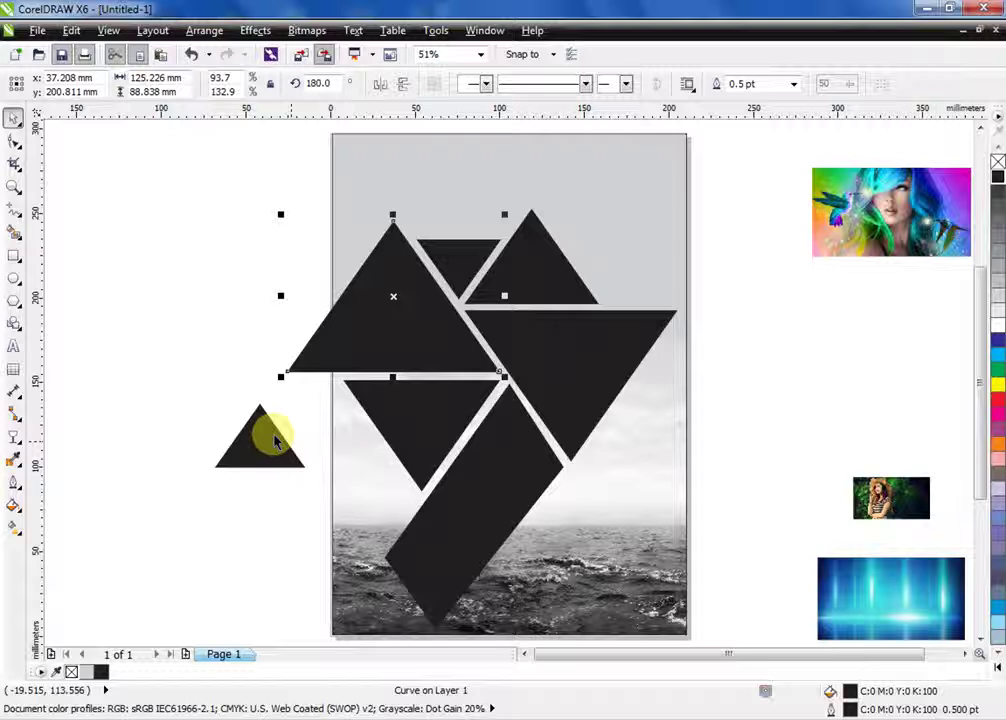
drag(276, 440, 341, 426)
Move all the triangles higher on the page and give them an 8 pt white outline
drag(224, 164, 718, 640)
drag(552, 339, 566, 297)
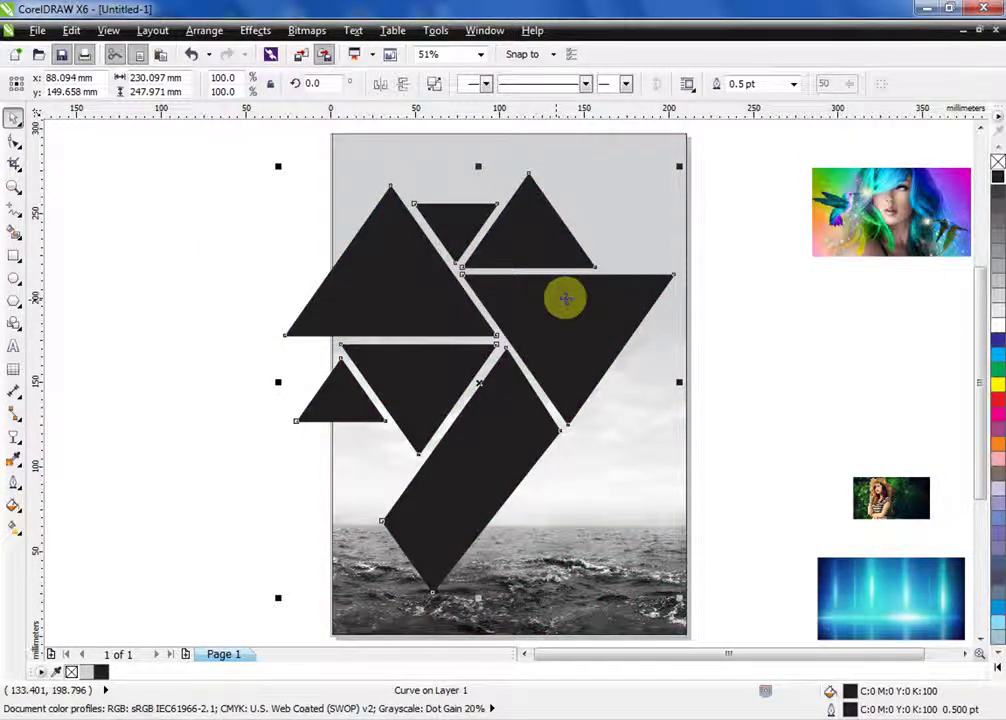
key(F12)
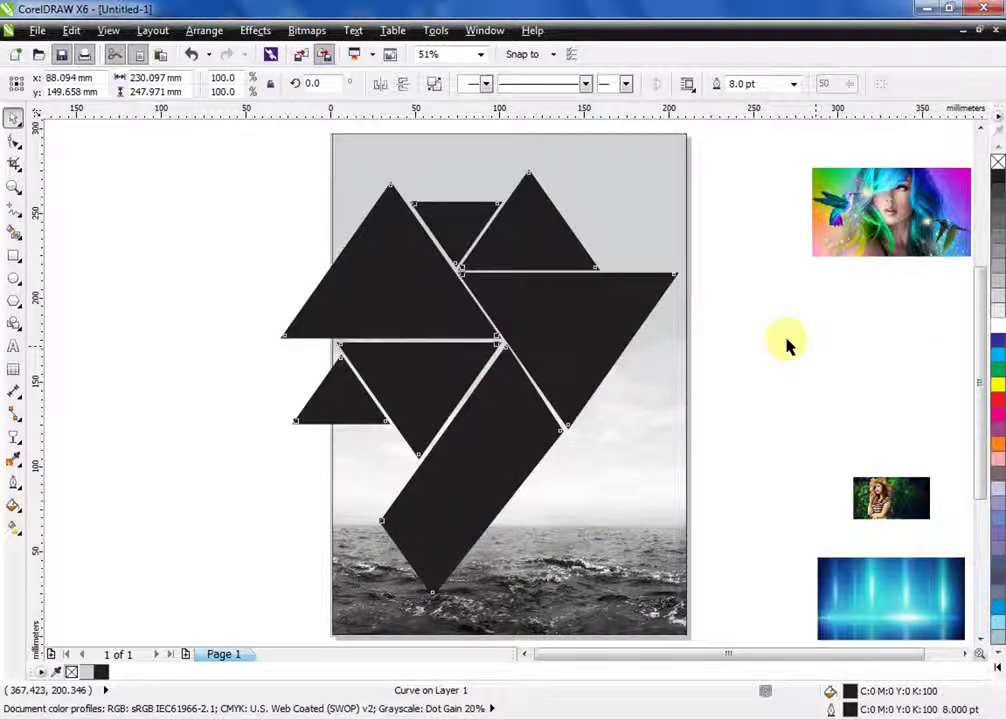
click(786, 341)
click(581, 314)
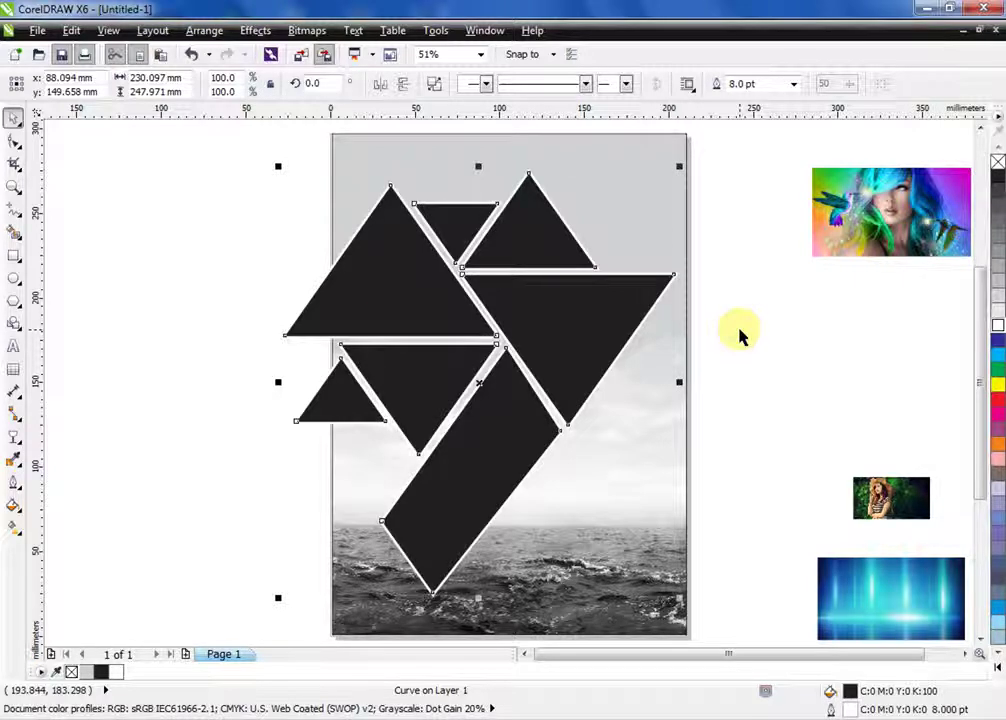
click(760, 345)
click(848, 487)
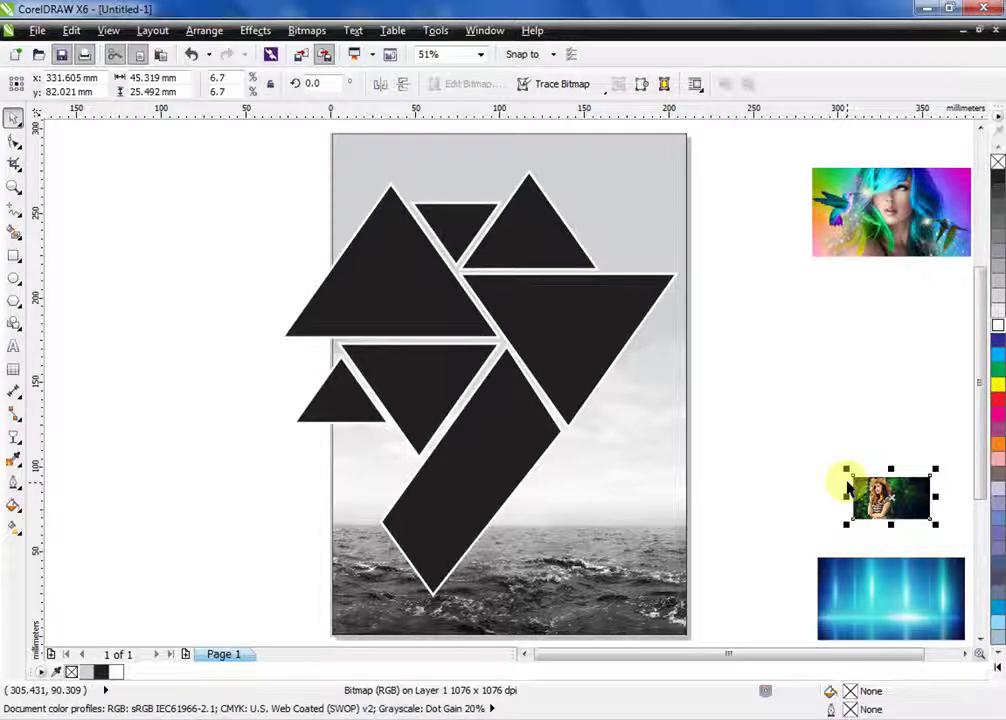
Move the woman's photo onto the page and PowerClip it inside the triangle cluster
drag(848, 487, 474, 420)
click(257, 30)
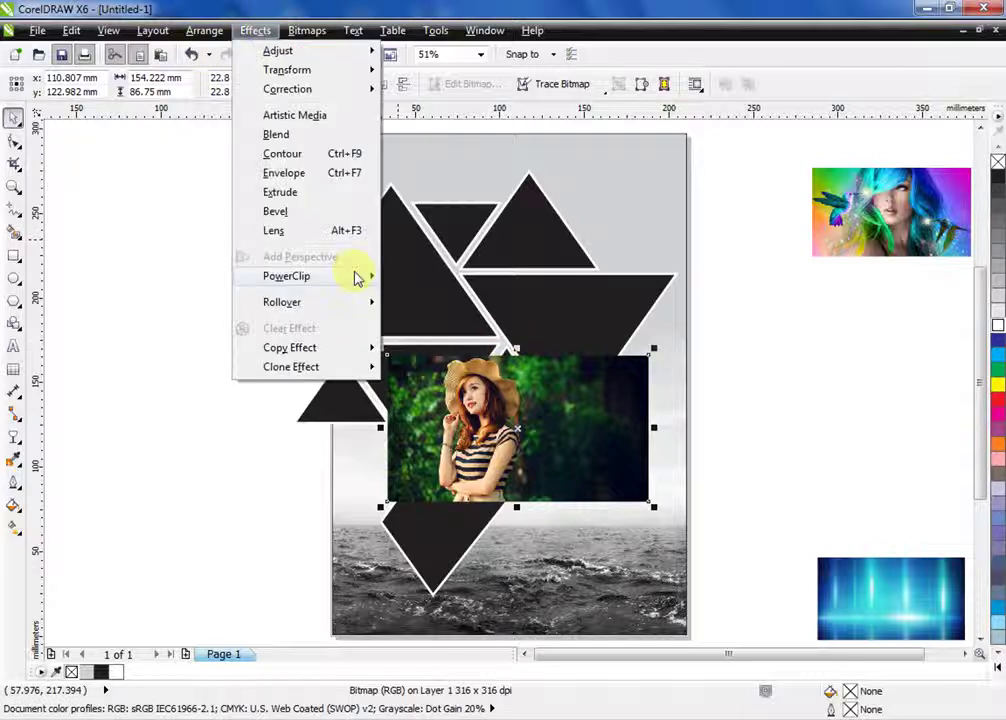
mouse_move(355, 276)
click(424, 279)
click(391, 256)
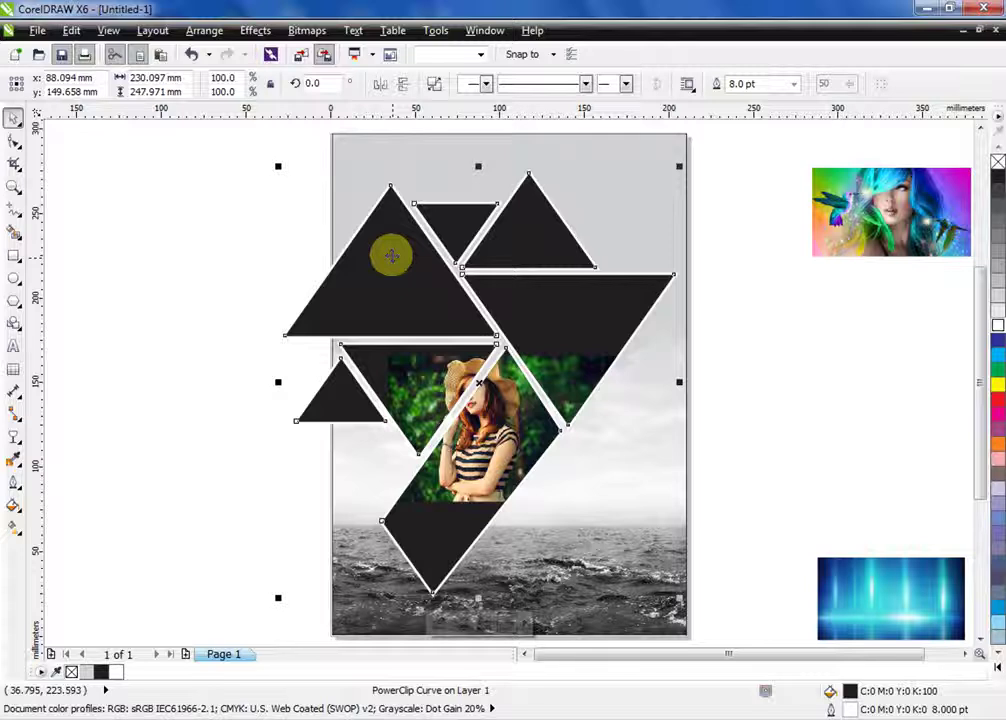
Edit the PowerClip contents, undo the photo's resize, and finish editing
ctrl+click(391, 256)
click(510, 392)
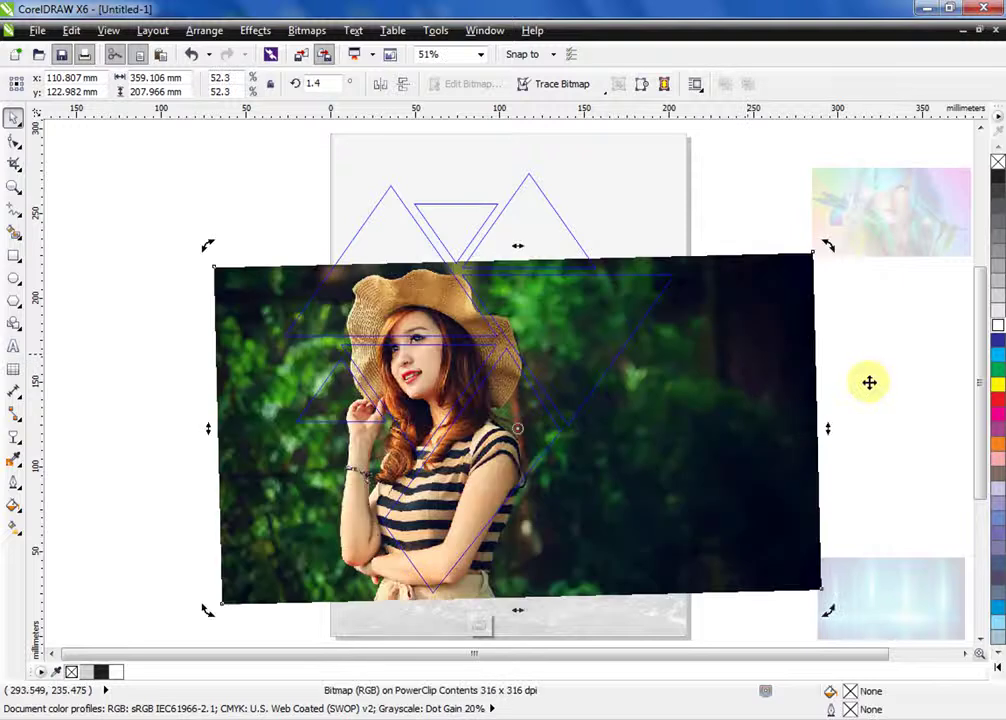
key(ctrl+z)
key(ctrl+z)
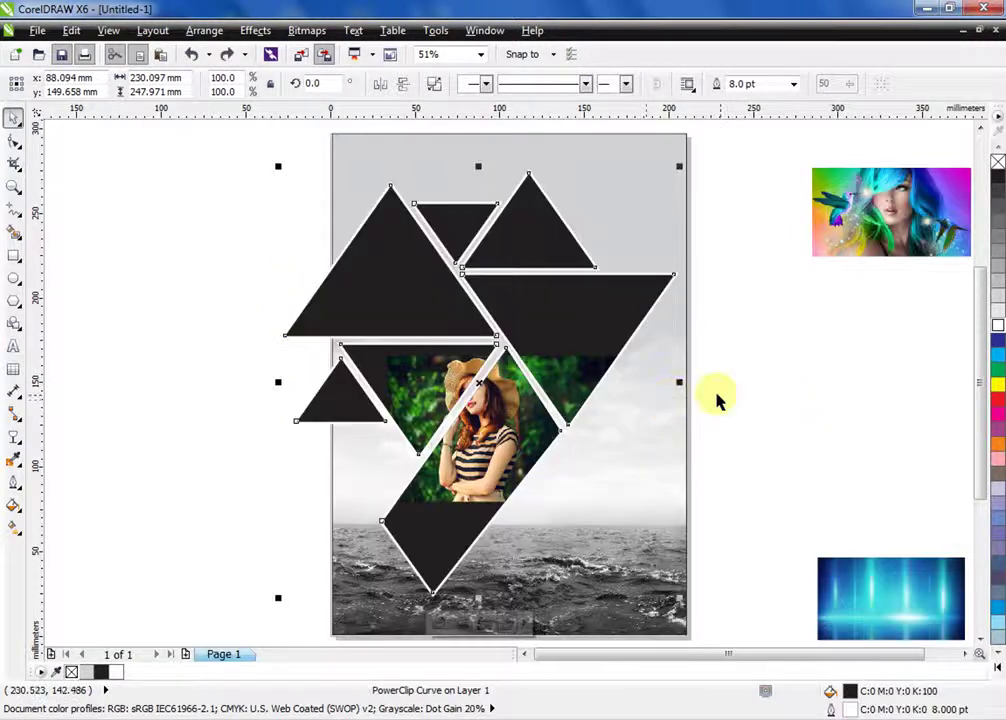
right_click(605, 390)
click(644, 317)
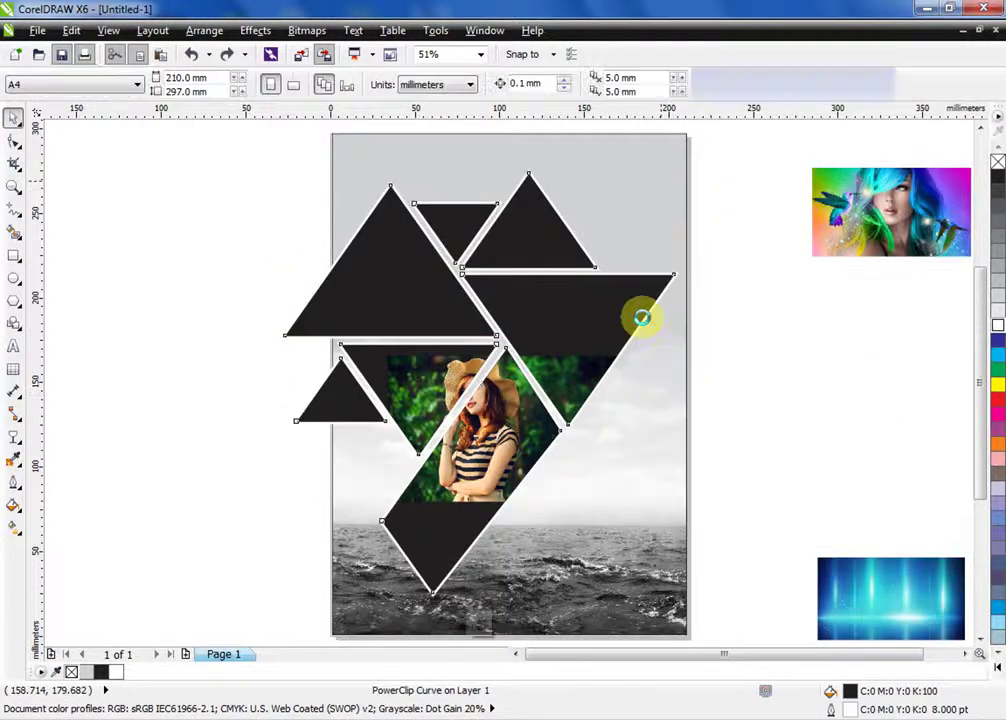
Enlarge the clipped portrait to about 234% and reposition it so her face fills the triangles
ctrl+click(624, 385)
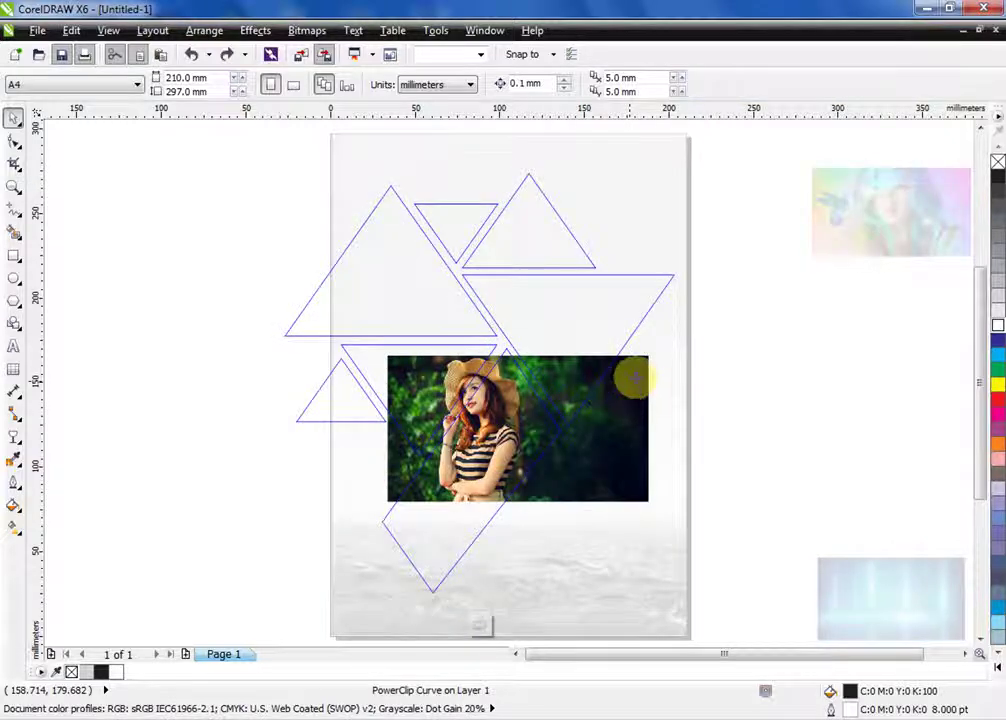
click(634, 378)
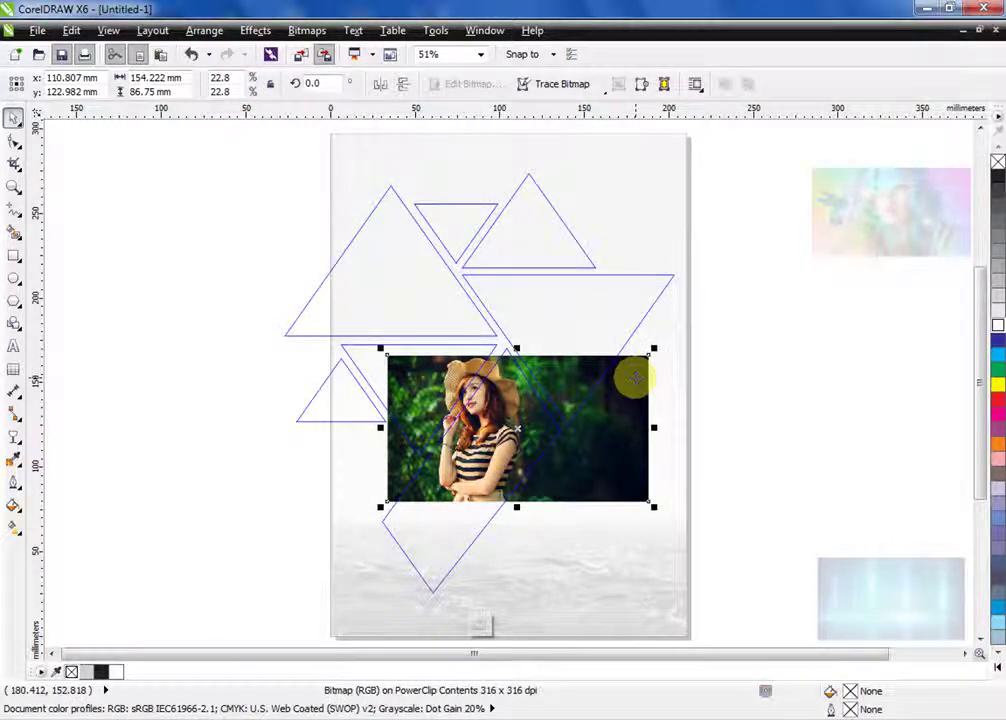
drag(634, 378, 674, 324)
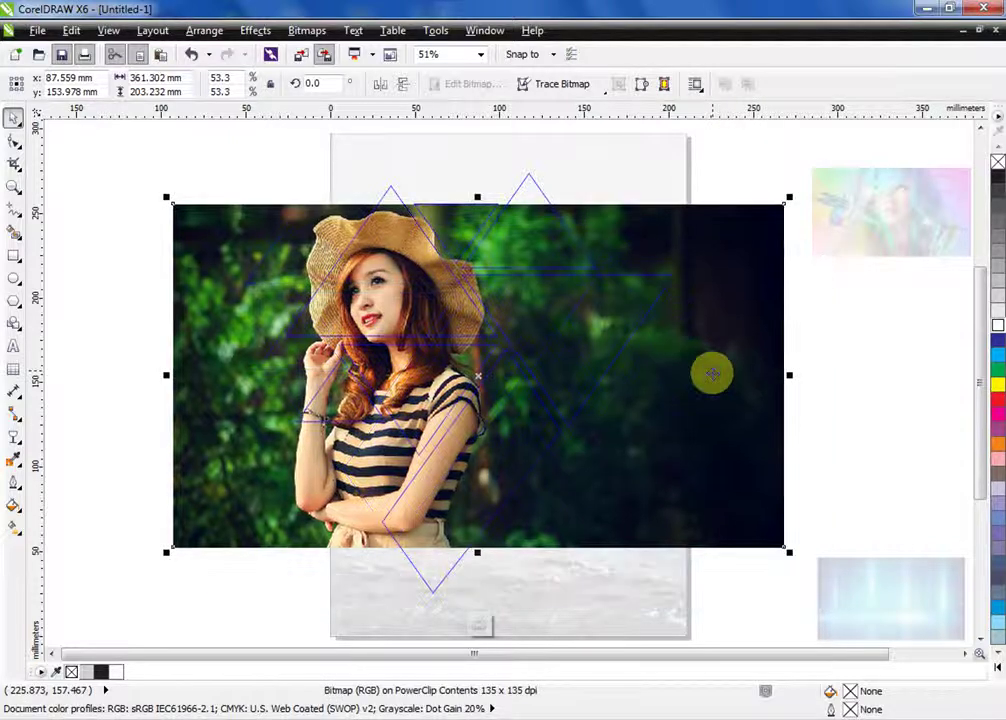
drag(789, 198, 841, 153)
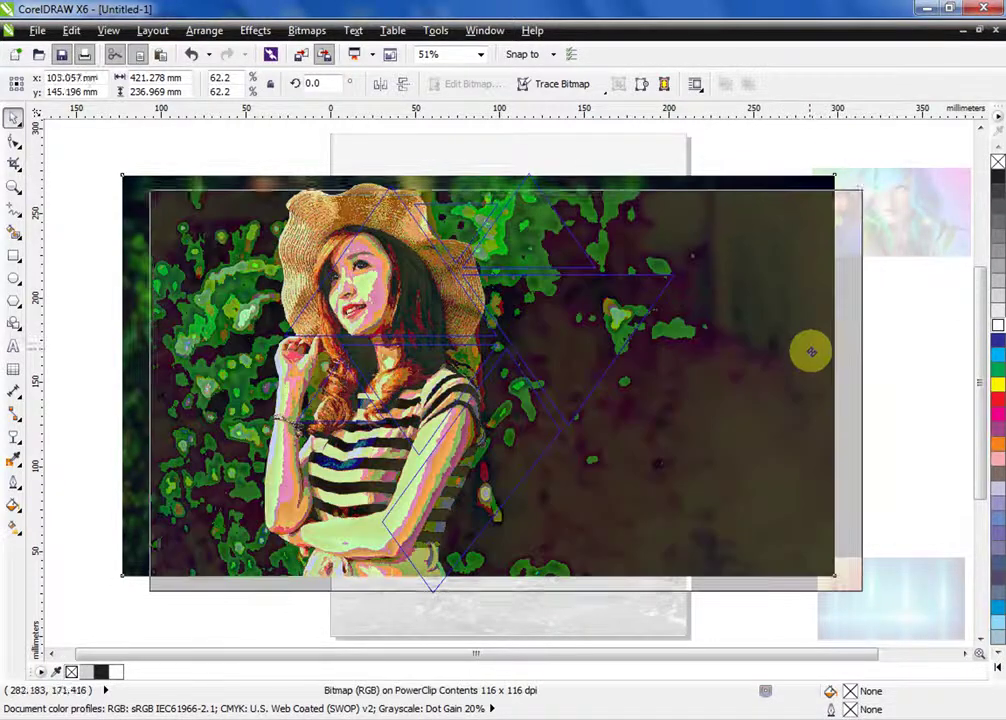
drag(811, 351, 814, 355)
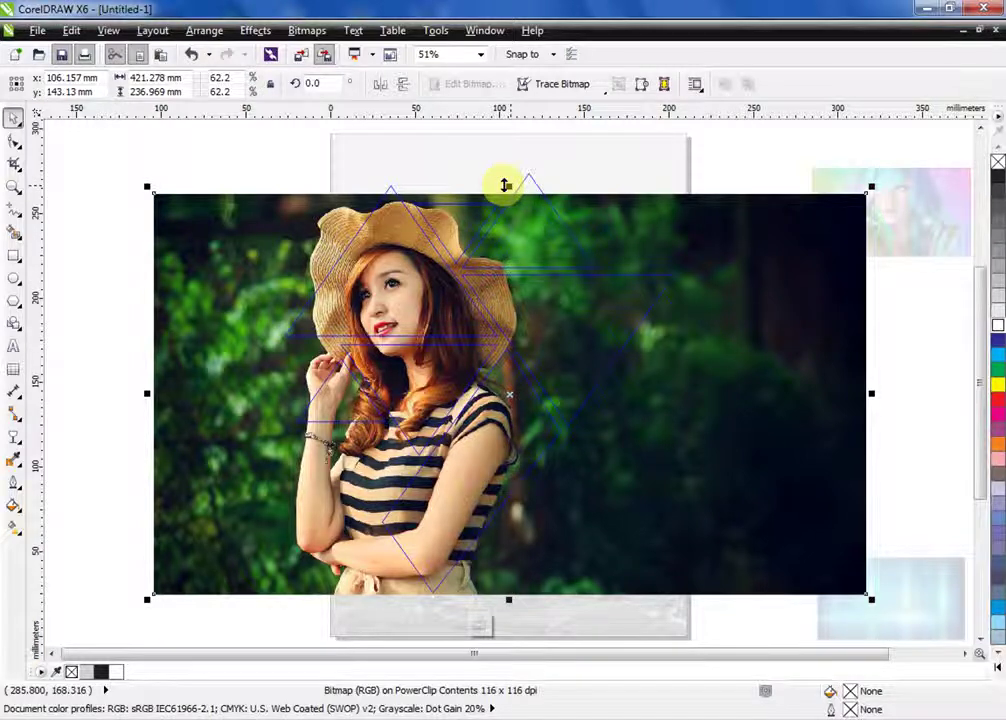
drag(505, 185, 539, 205)
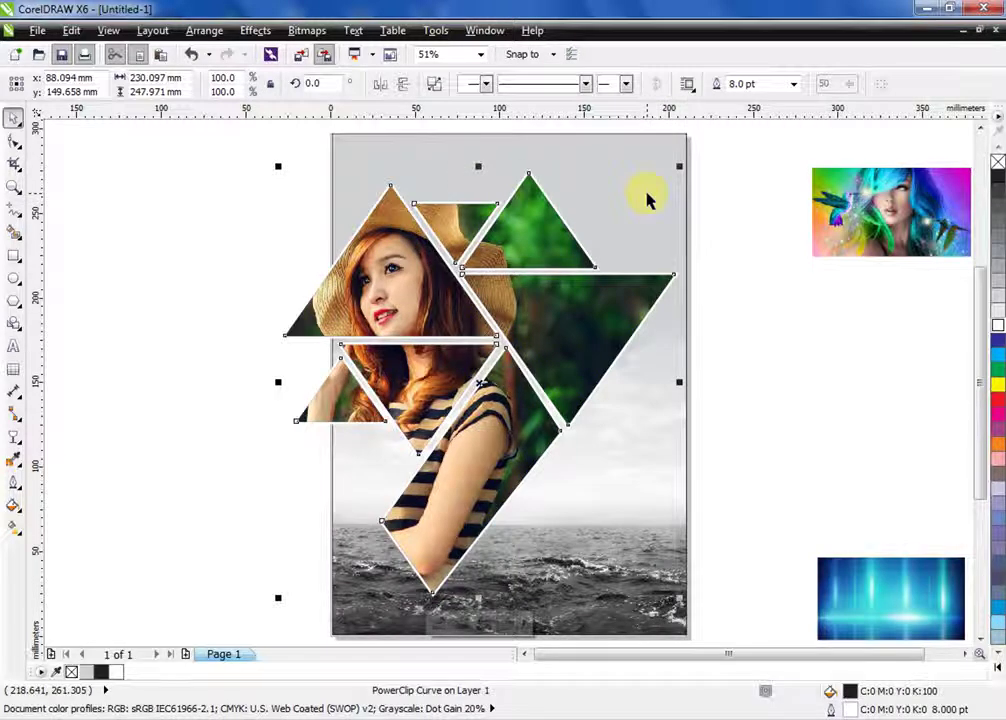
Deselect the collage and open the background sea frame's PowerClip contents for editing
key(Escape)
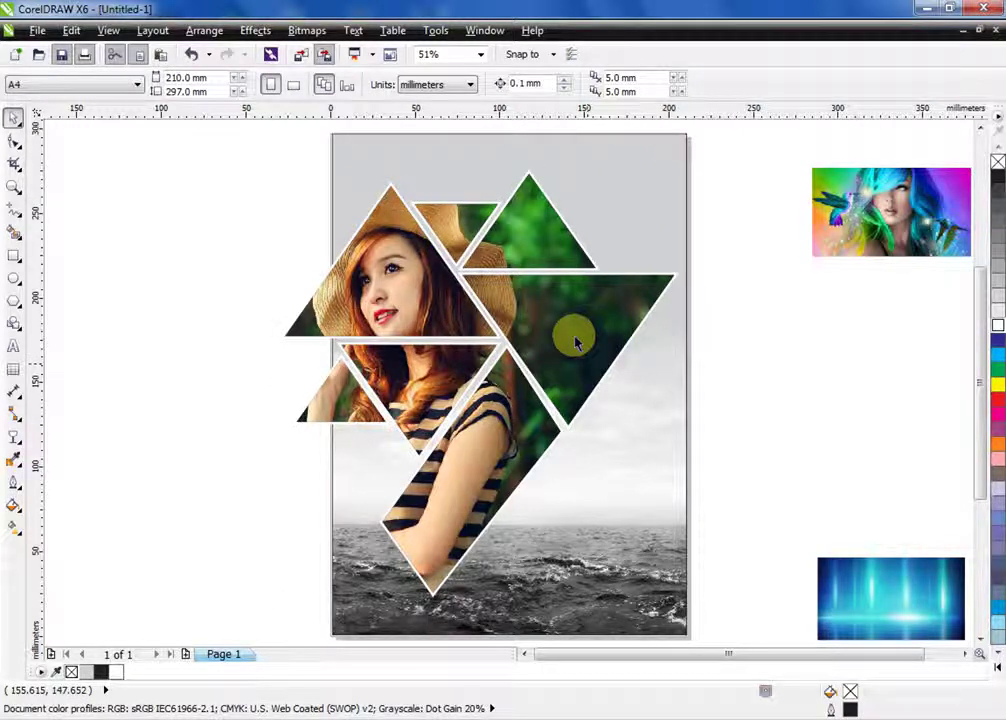
click(575, 343)
click(255, 30)
mouse_move(287, 276)
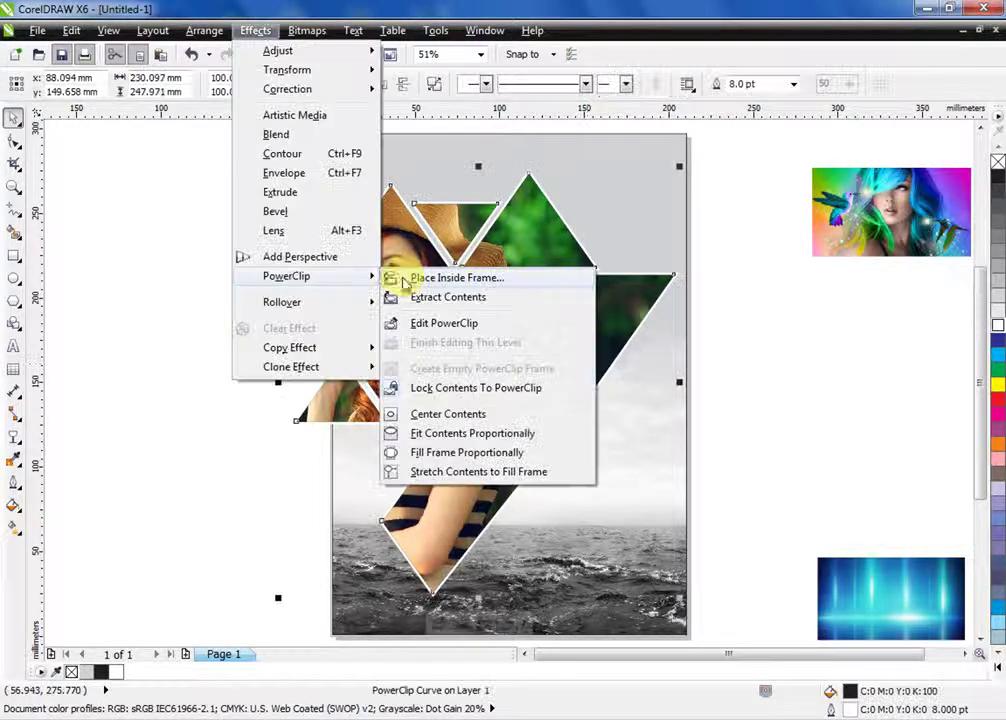
click(781, 373)
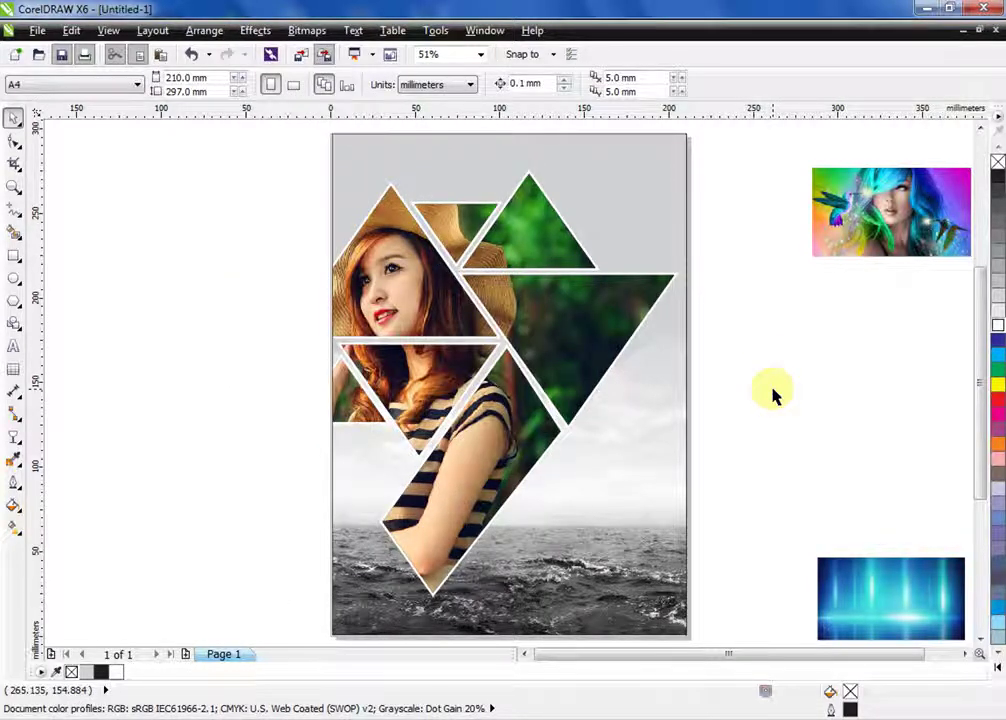
click(669, 220)
ctrl+click(667, 236)
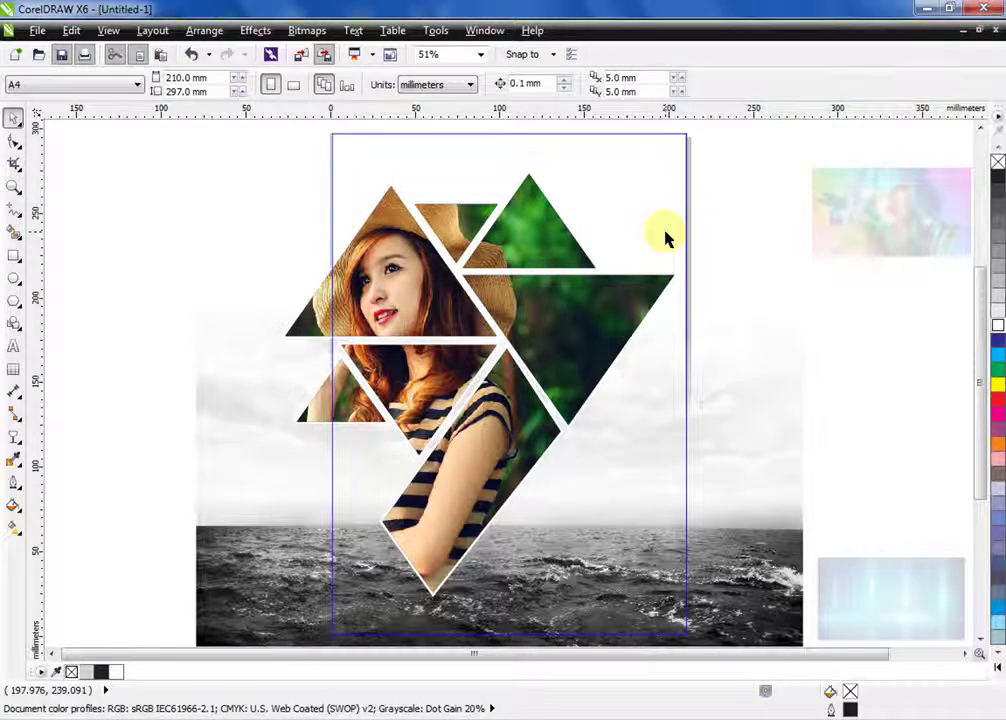
Draw a page-sized rectangle over the sea and fill it light blue
drag(687, 633, 697, 591)
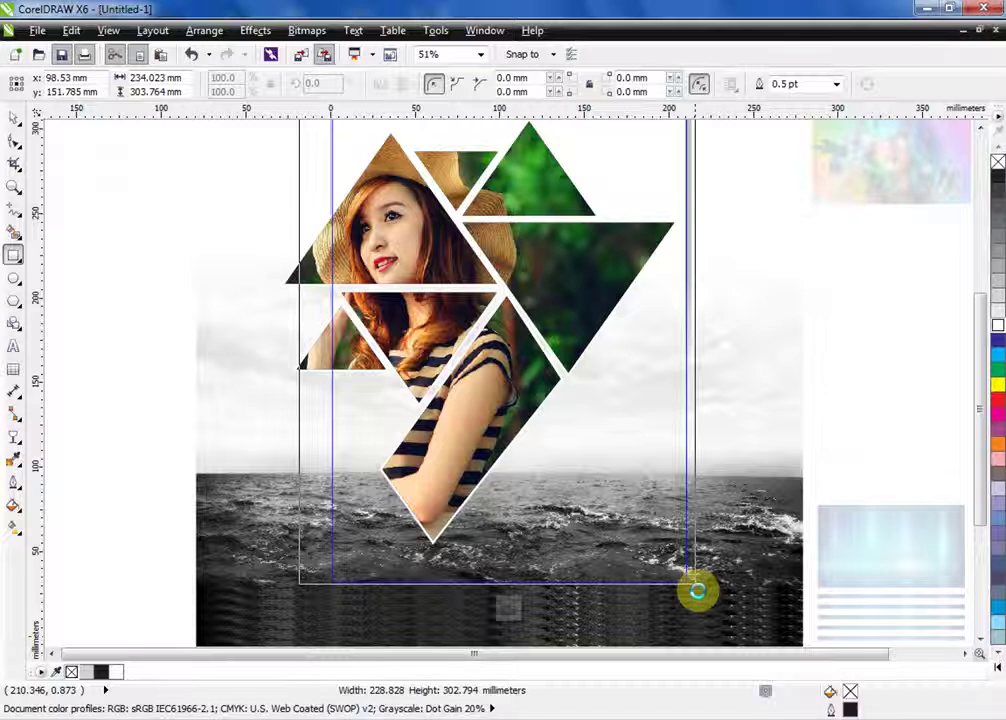
drag(697, 591, 697, 591)
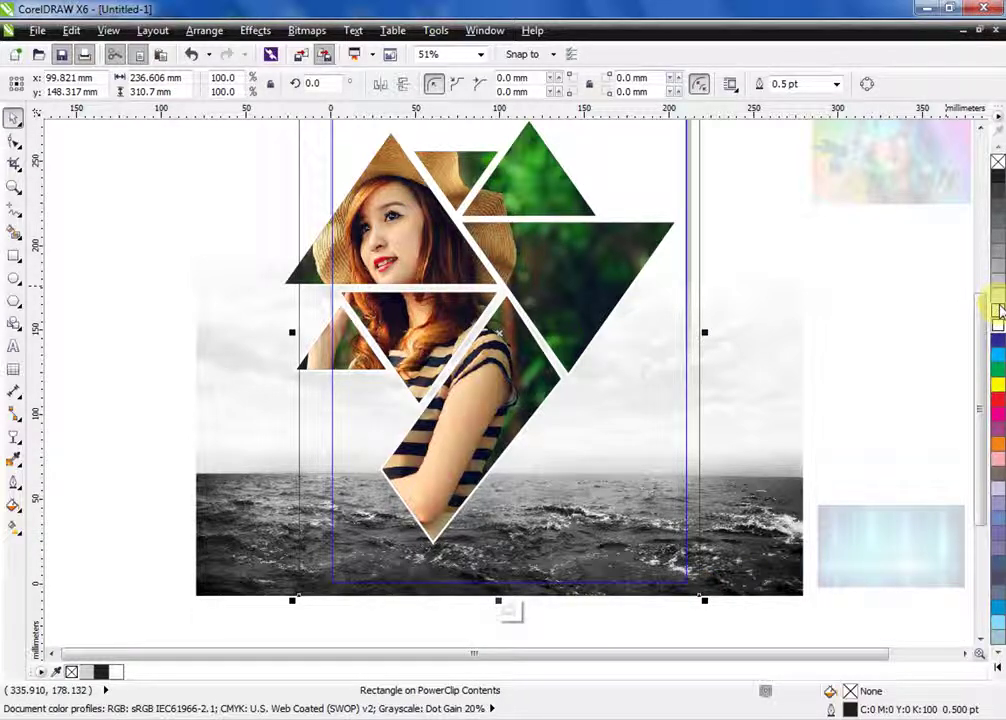
click(998, 302)
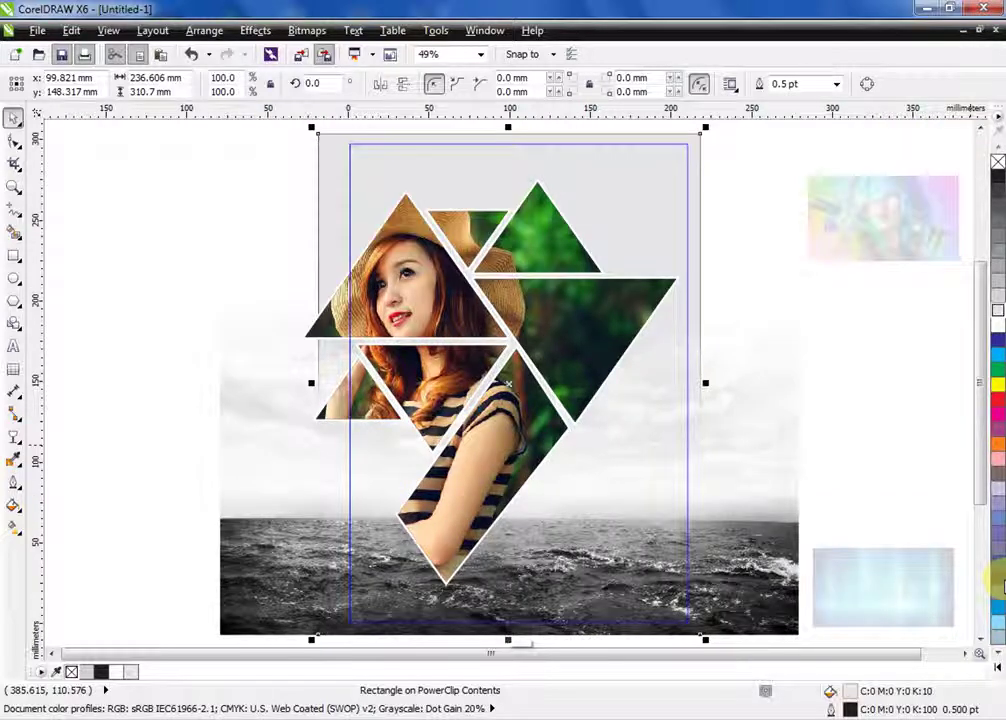
click(998, 583)
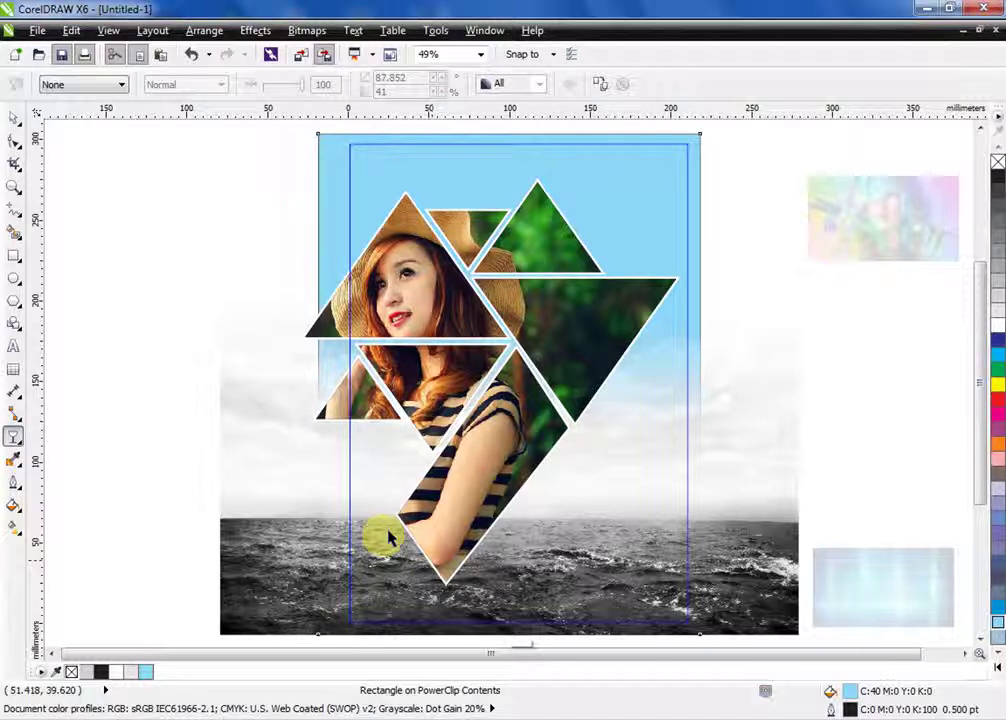
Apply a Linear transparency so the blue rectangle fades to clear toward the top
drag(483, 622, 535, 300)
scroll(535, 300, down, 2)
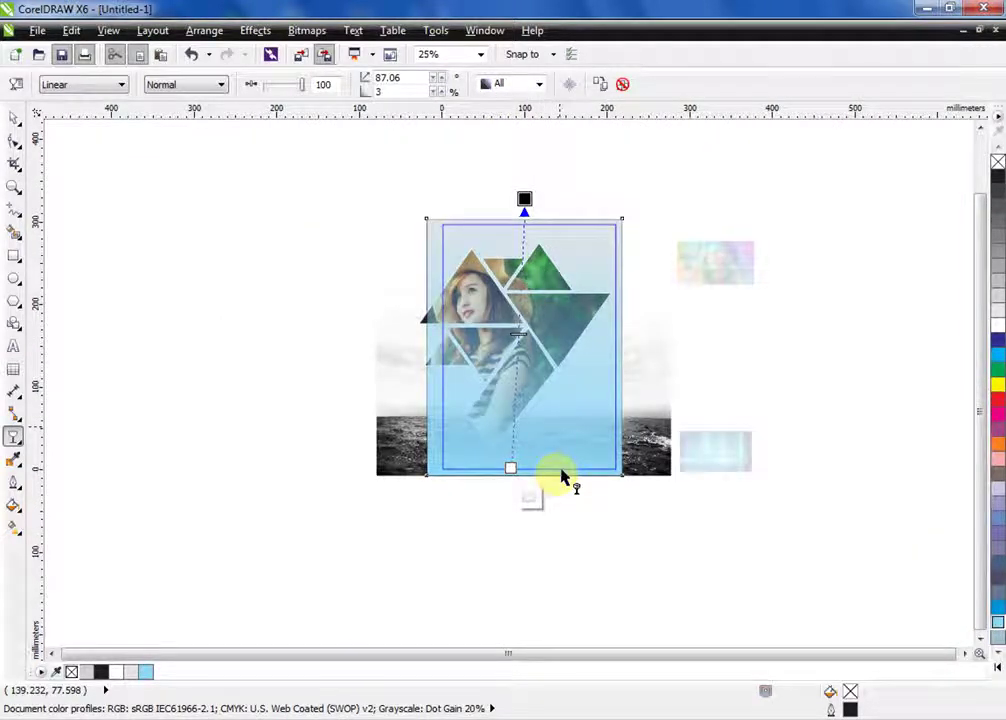
click(14, 118)
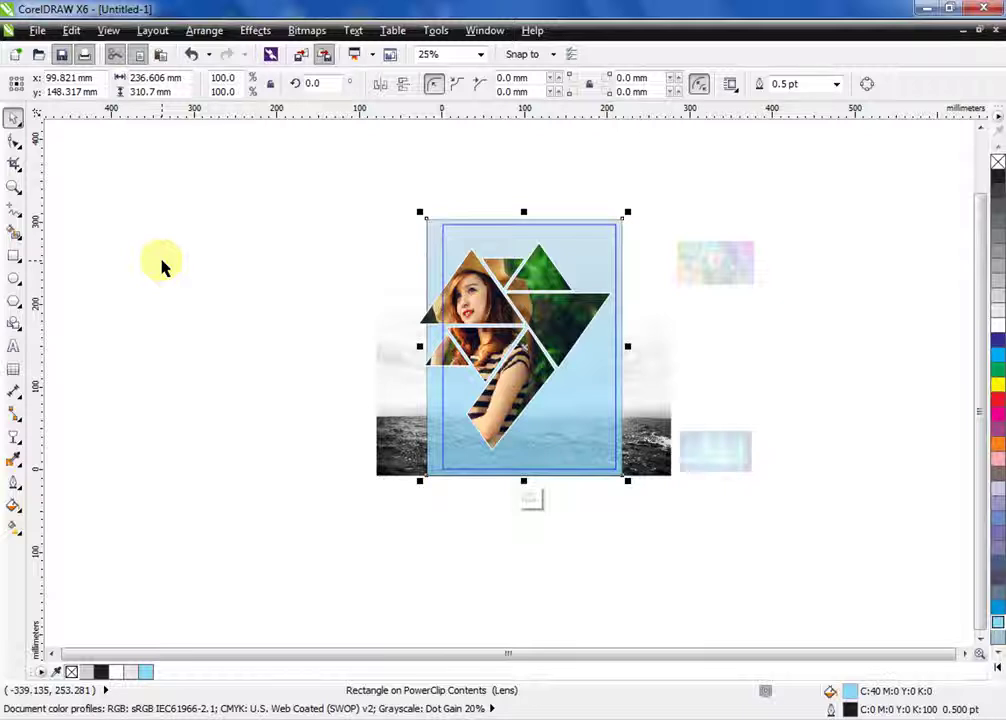
scroll(160, 270, up, 2)
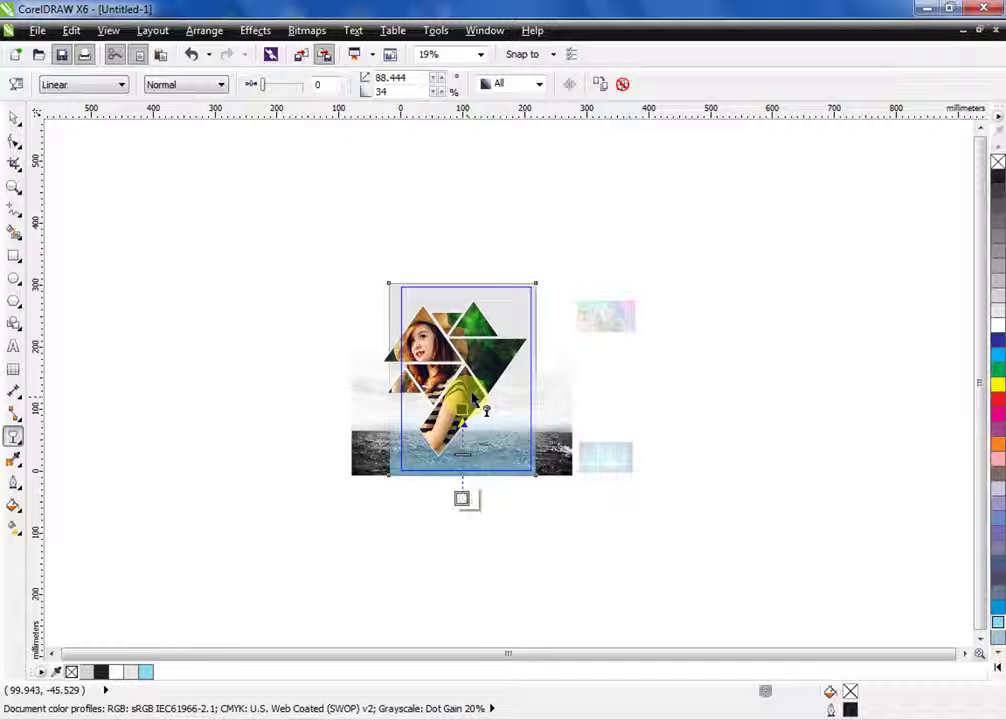
key(space)
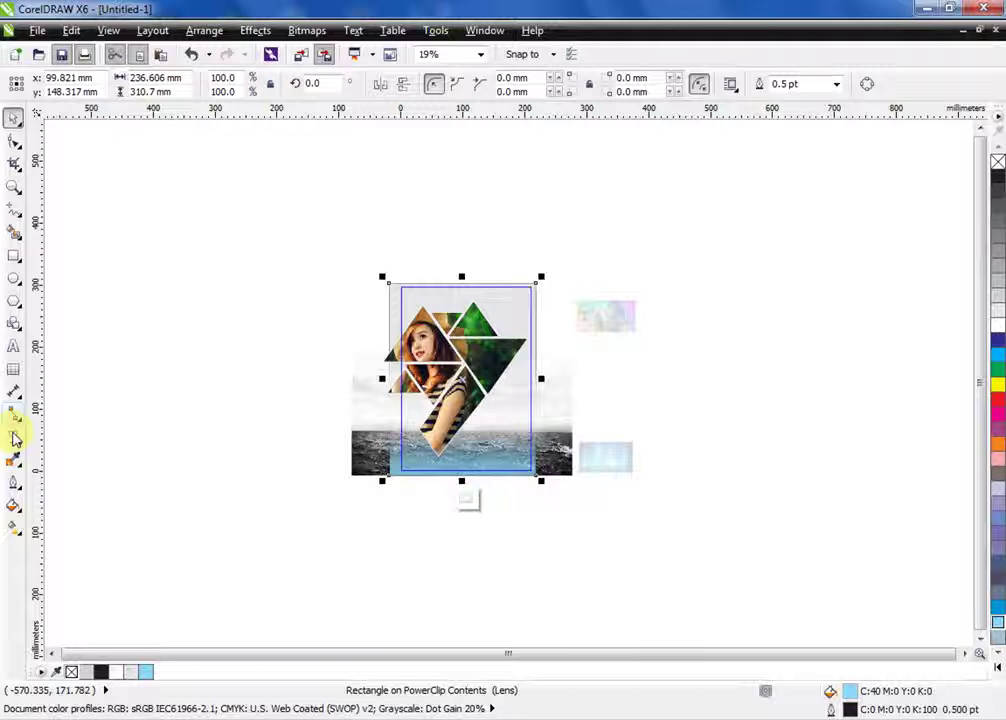
click(14, 437)
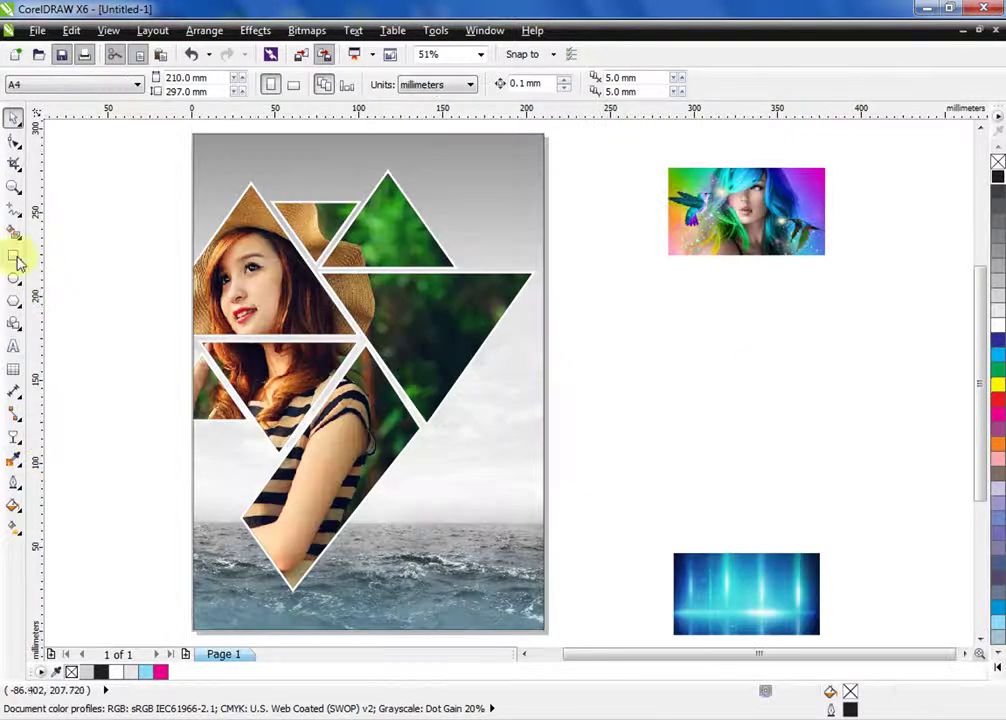
Draw a rectangle across the bottom-right sea, convert it to curves, and slant its bottom-left node left
click(14, 255)
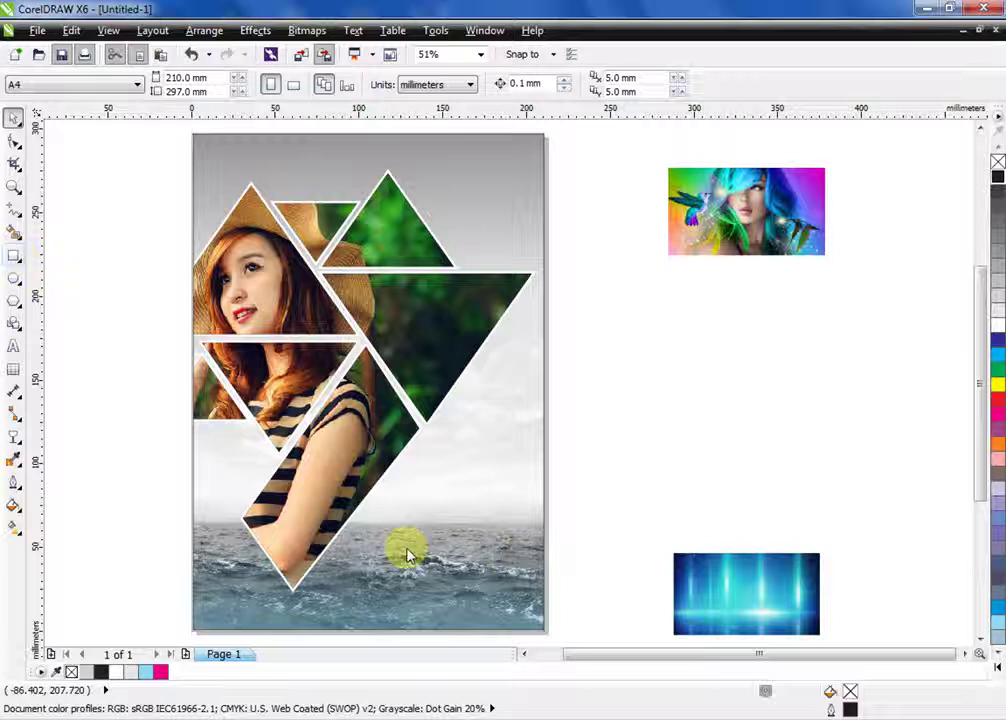
click(355, 521)
drag(355, 521, 565, 573)
key(ctrl+q)
key(F10)
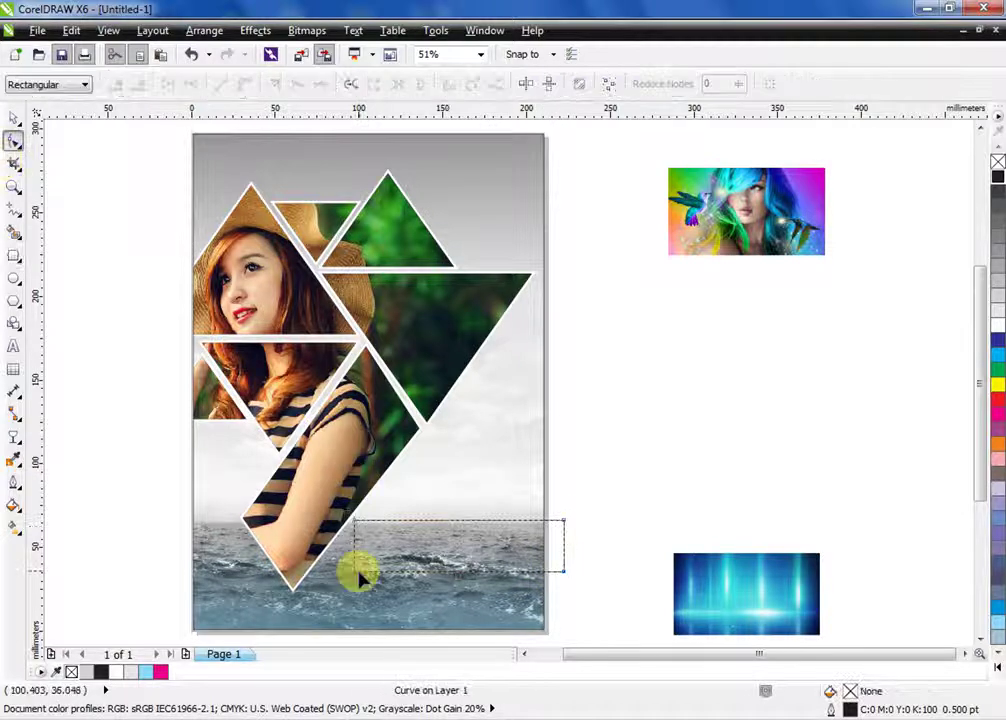
drag(356, 574, 322, 573)
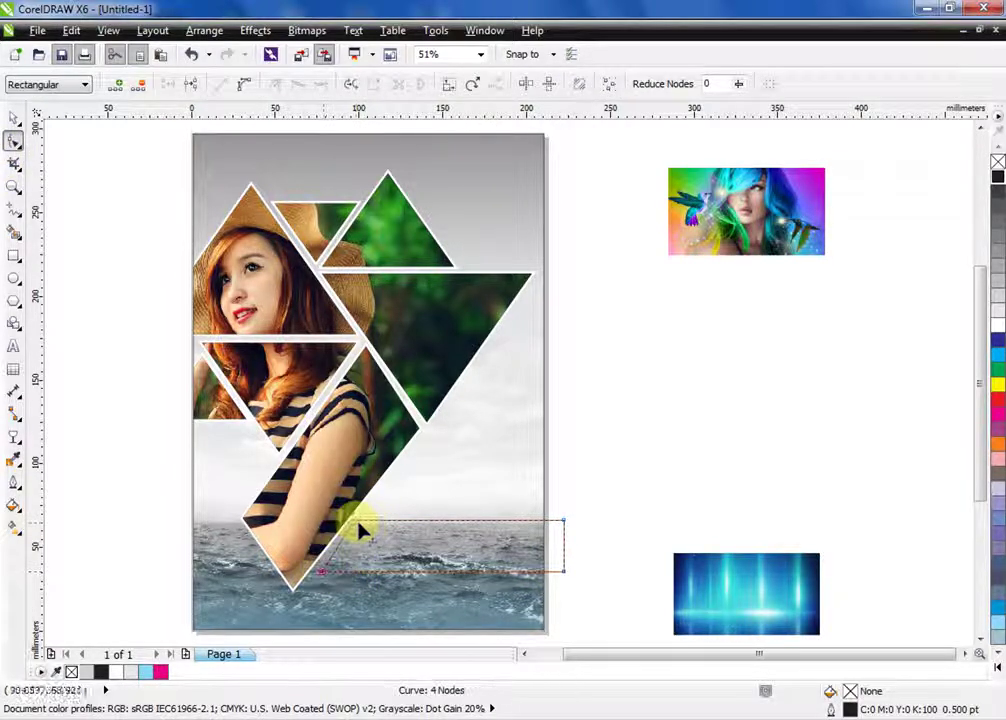
Move the blue light image beside the slanted band
click(362, 523)
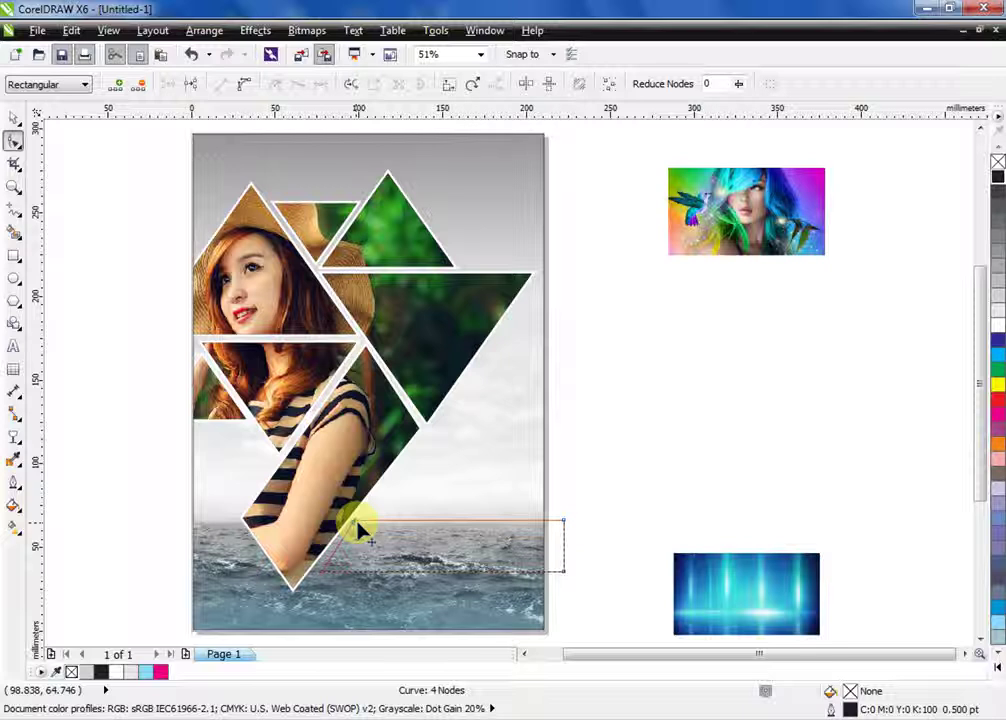
key(space)
click(763, 595)
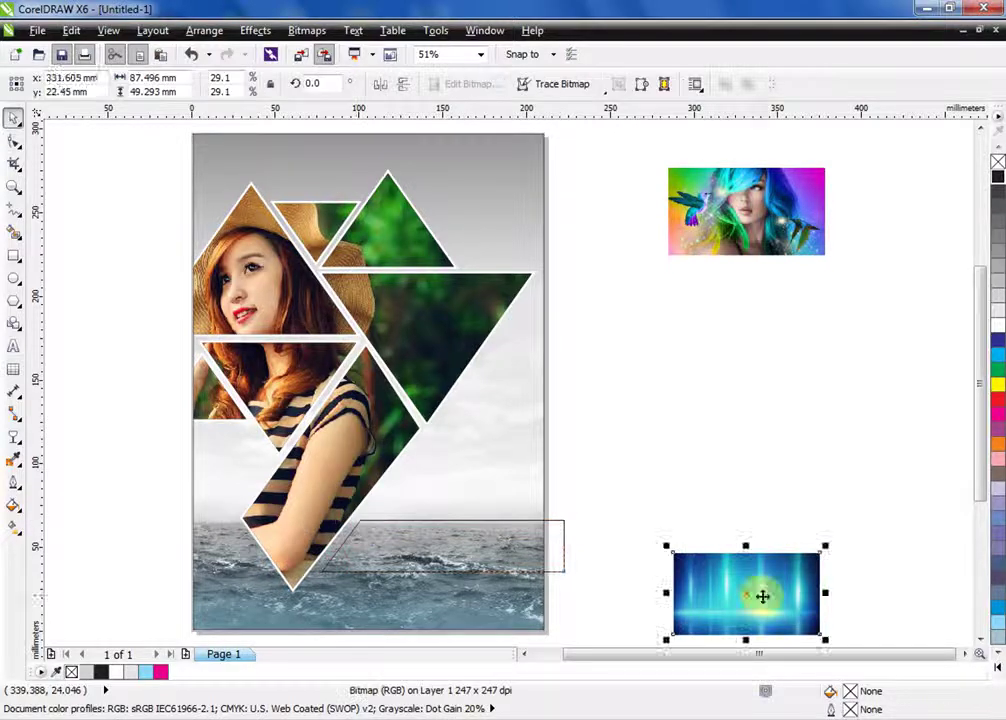
drag(763, 595, 495, 562)
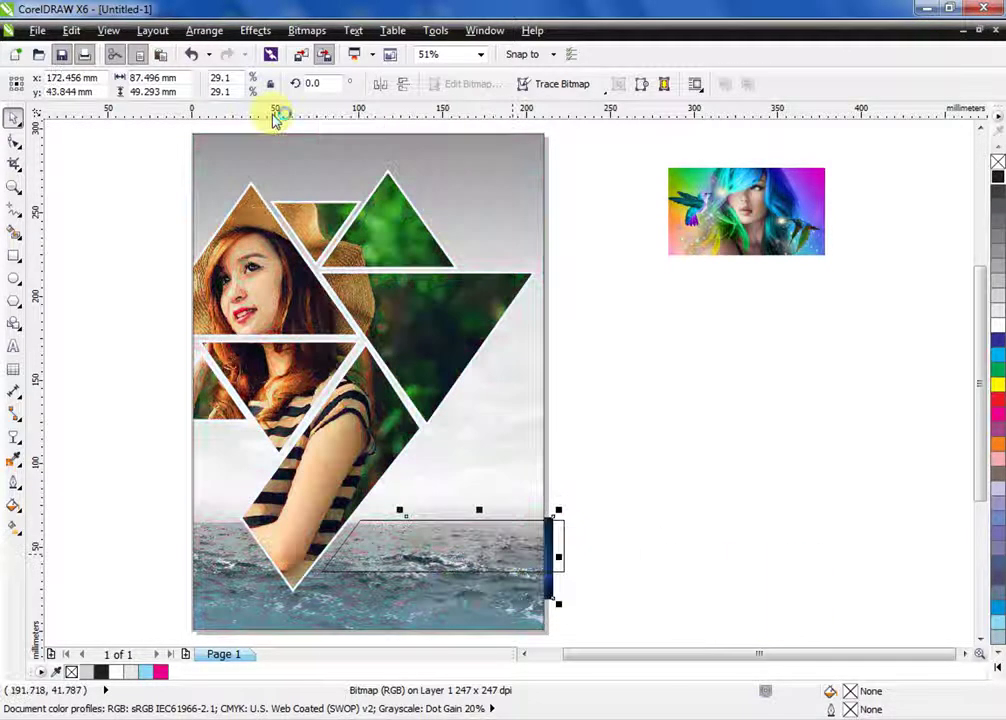
PowerClip the blue light image inside the slanted band
click(256, 31)
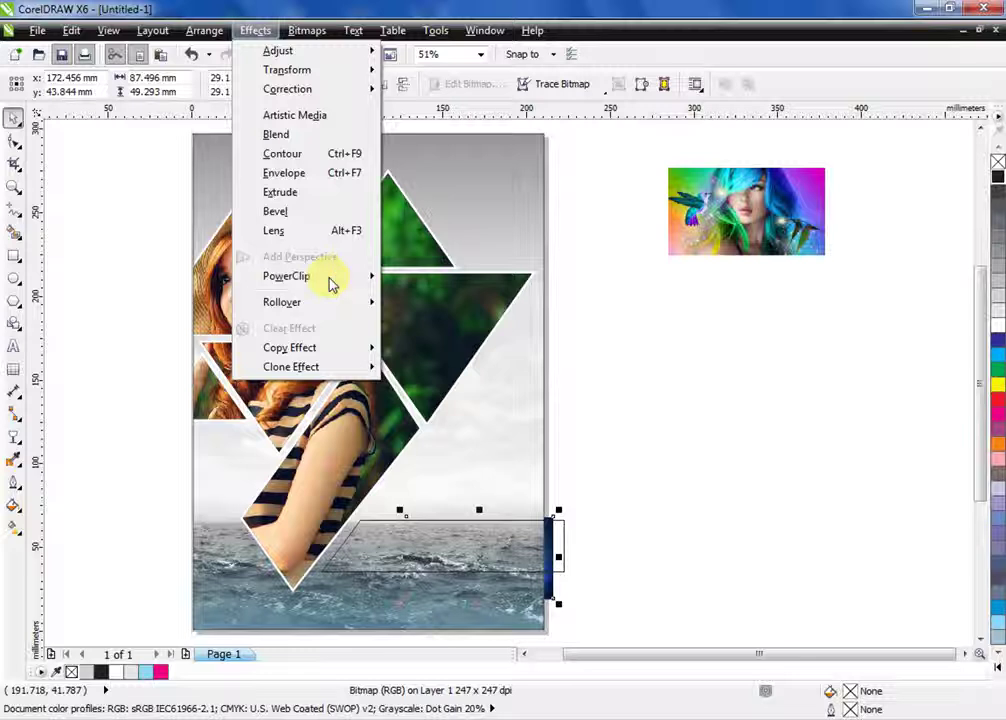
mouse_move(330, 283)
click(415, 277)
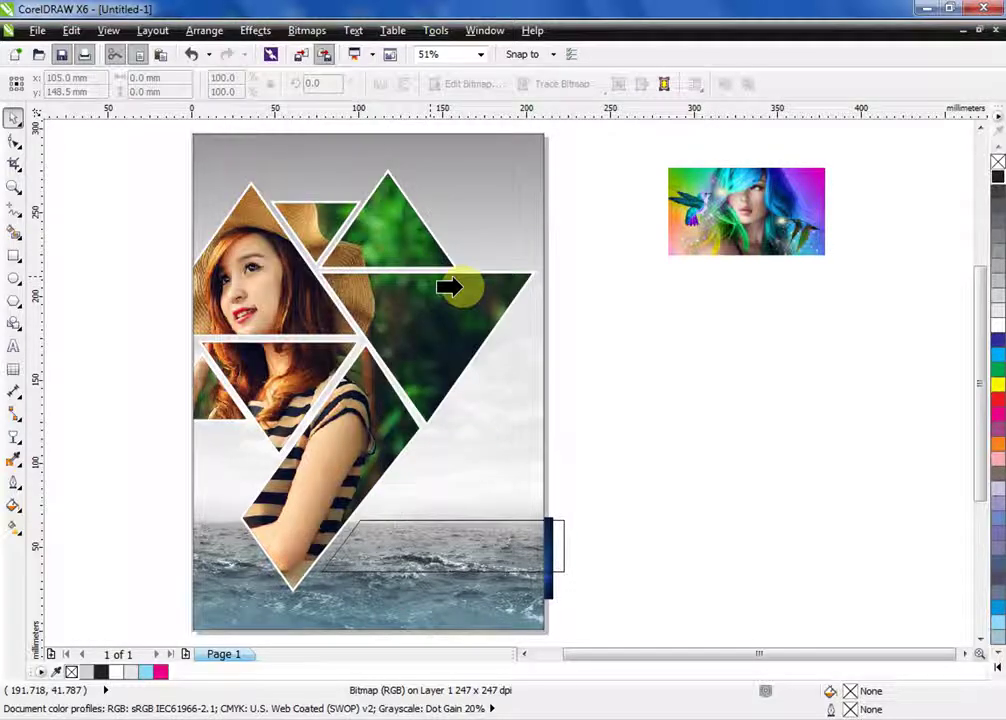
click(558, 522)
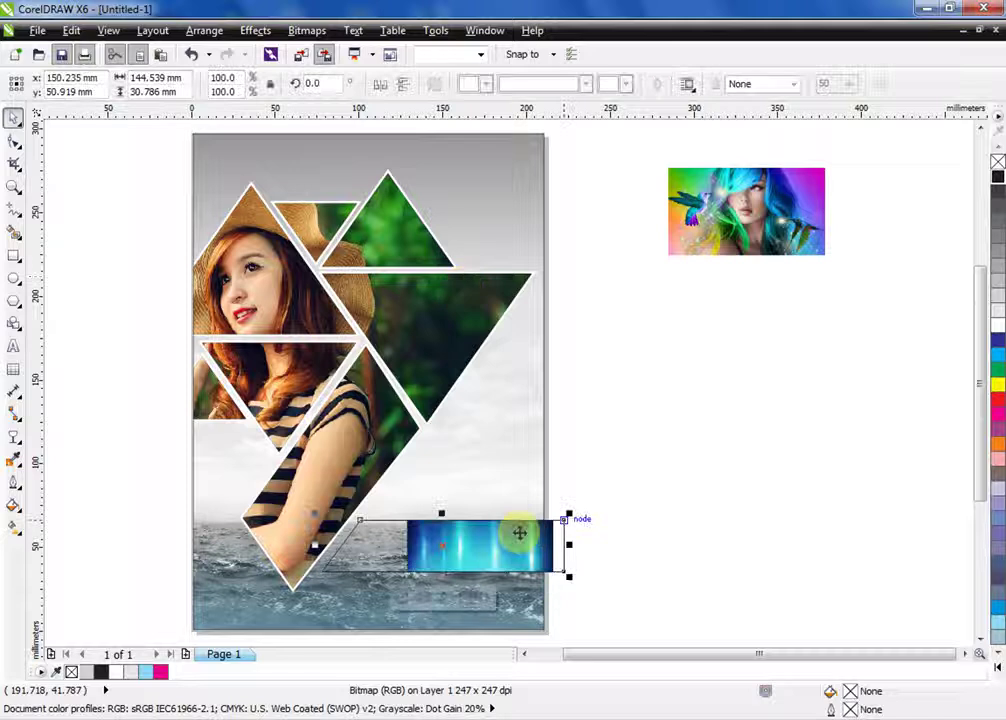
Enlarge and reposition the blue photo so its glow fills the band, then finish editing
right_click(539, 540)
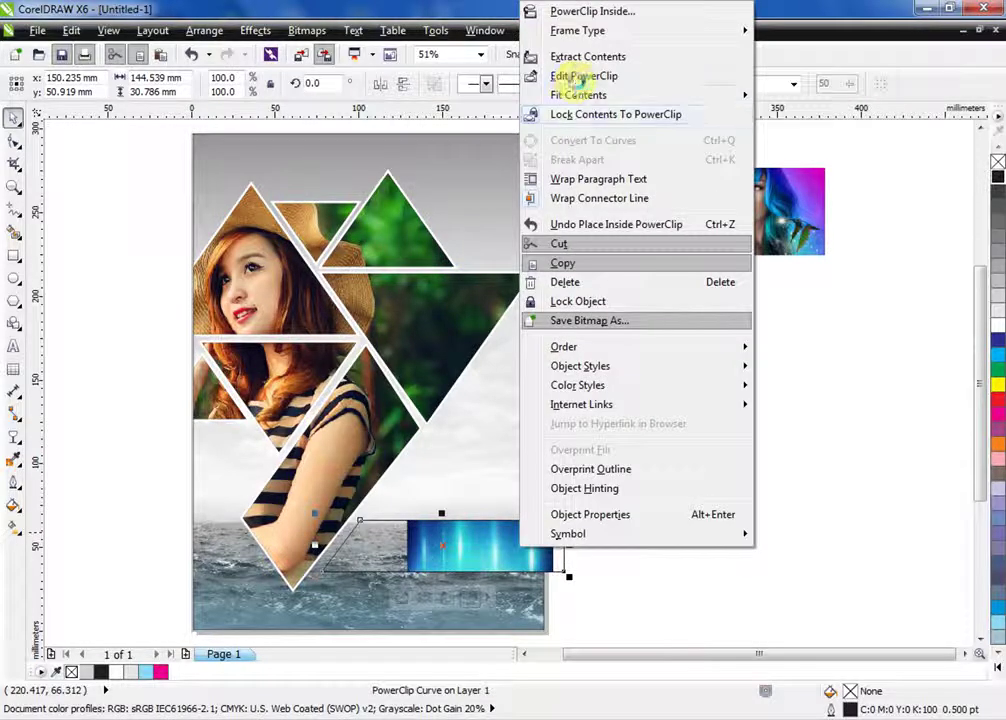
click(580, 74)
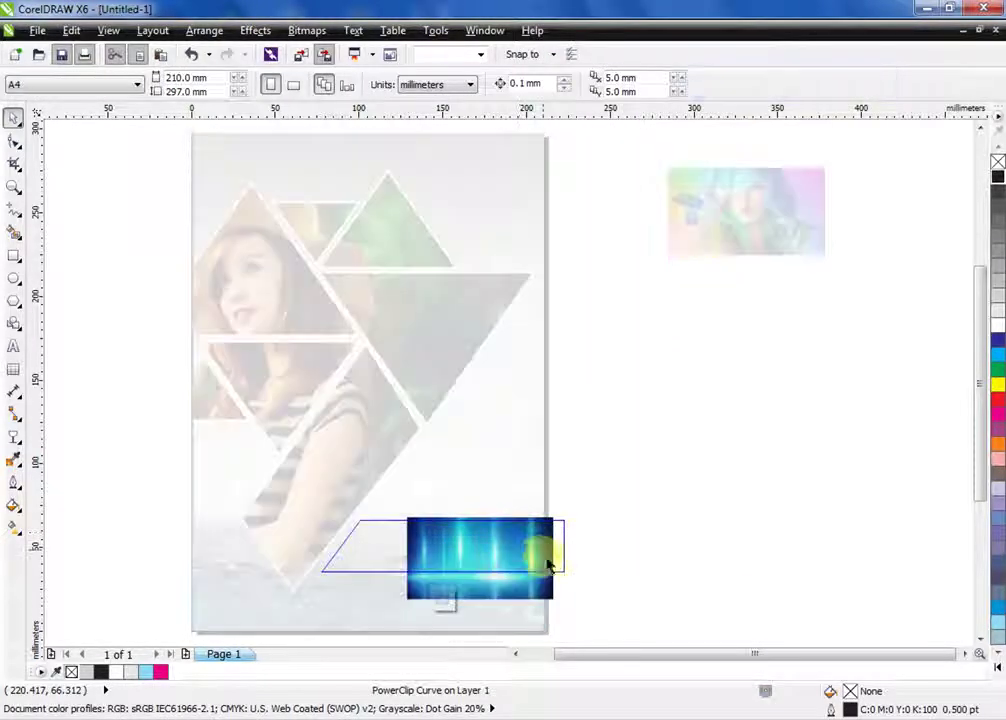
click(537, 549)
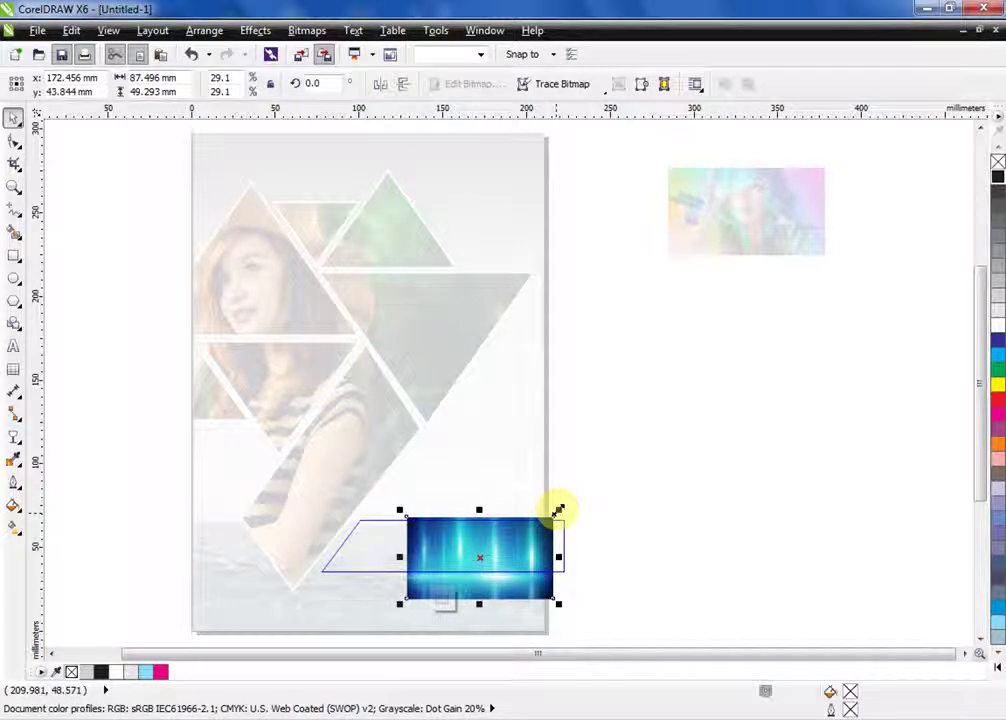
drag(557, 511, 628, 471)
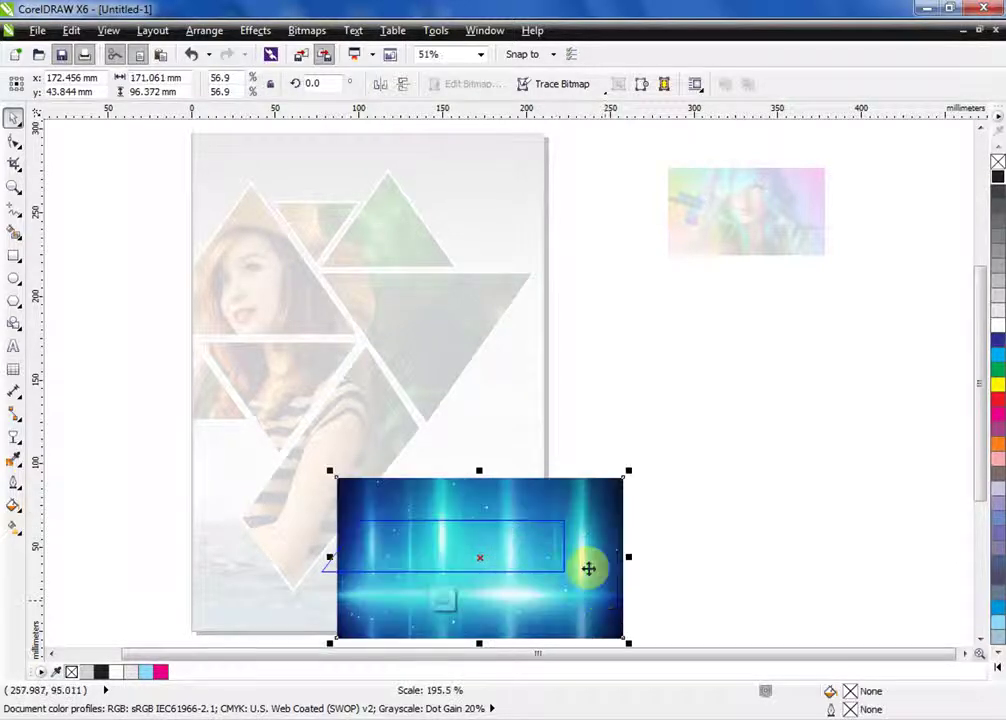
drag(623, 597, 579, 546)
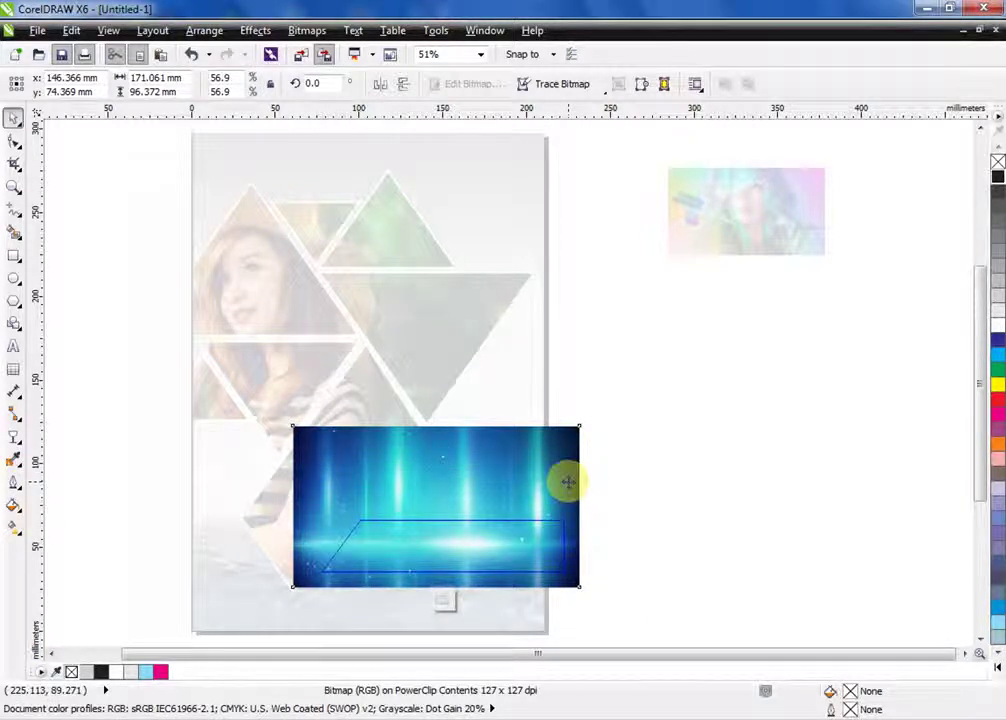
drag(692, 404, 270, 602)
drag(440, 507, 446, 527)
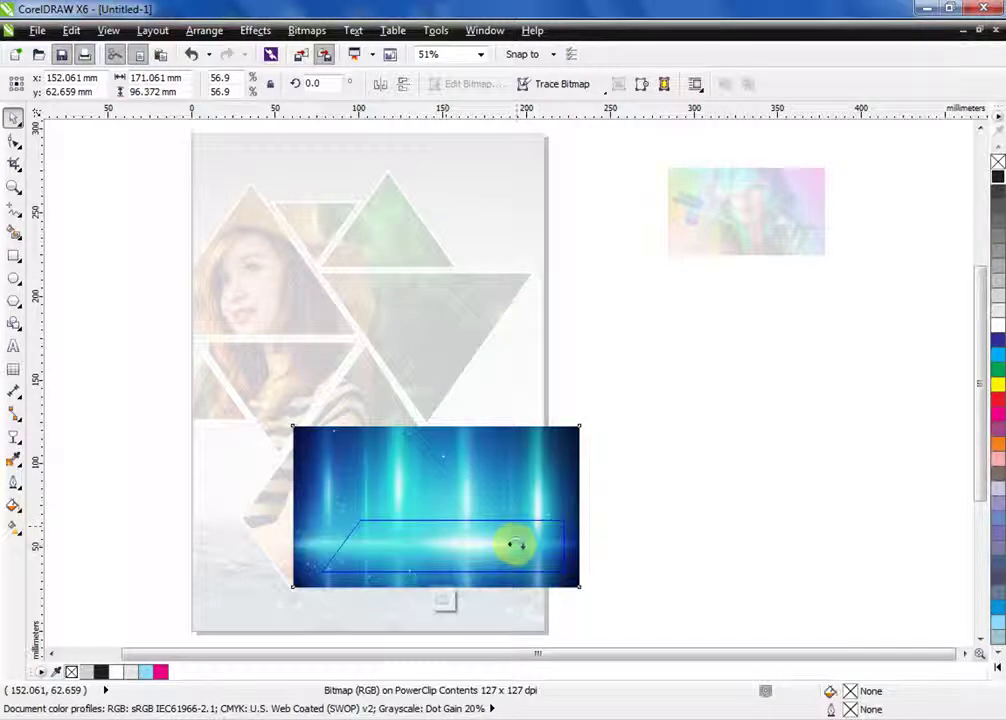
right_click(516, 547)
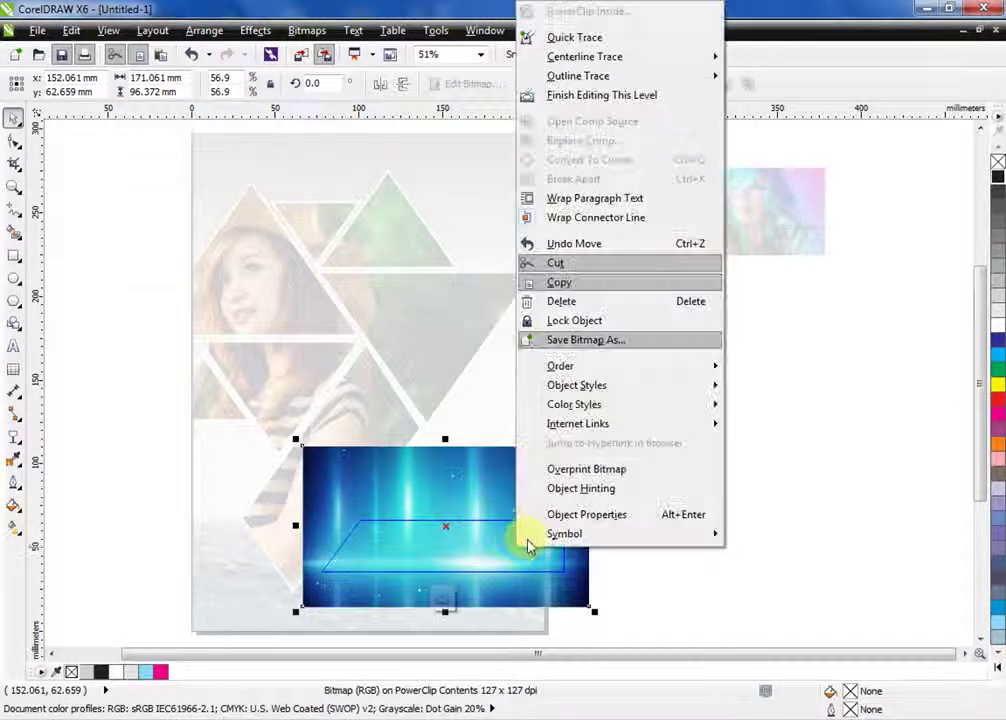
click(577, 97)
drag(519, 546, 519, 546)
key(Escape)
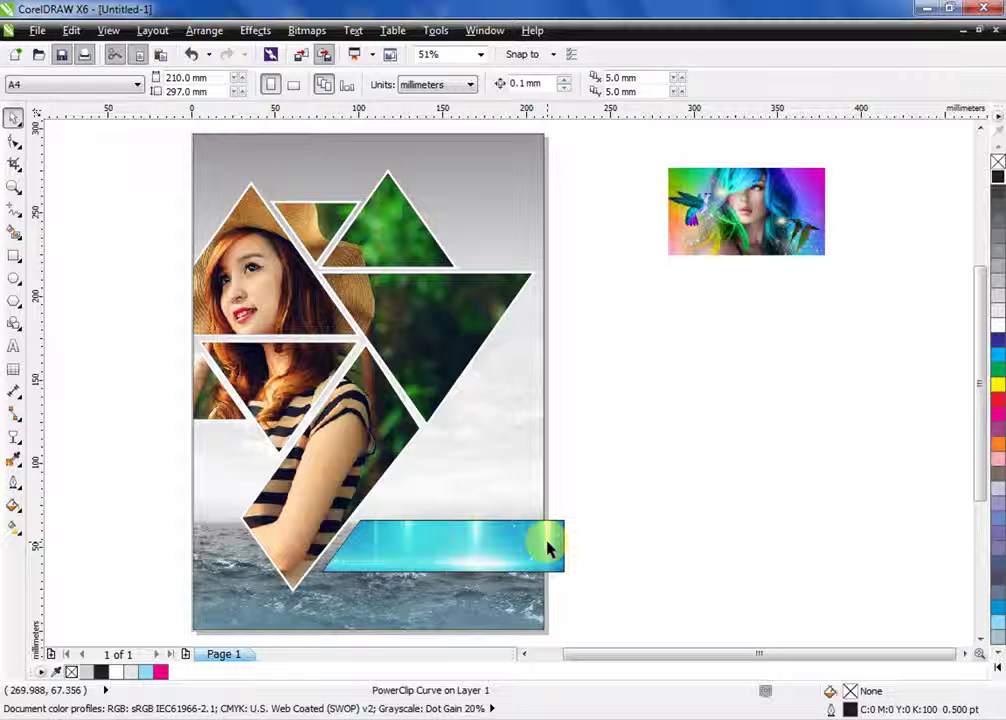
Zoom to the blue band and place a copy of it just below
click(548, 542)
key(shift+F2)
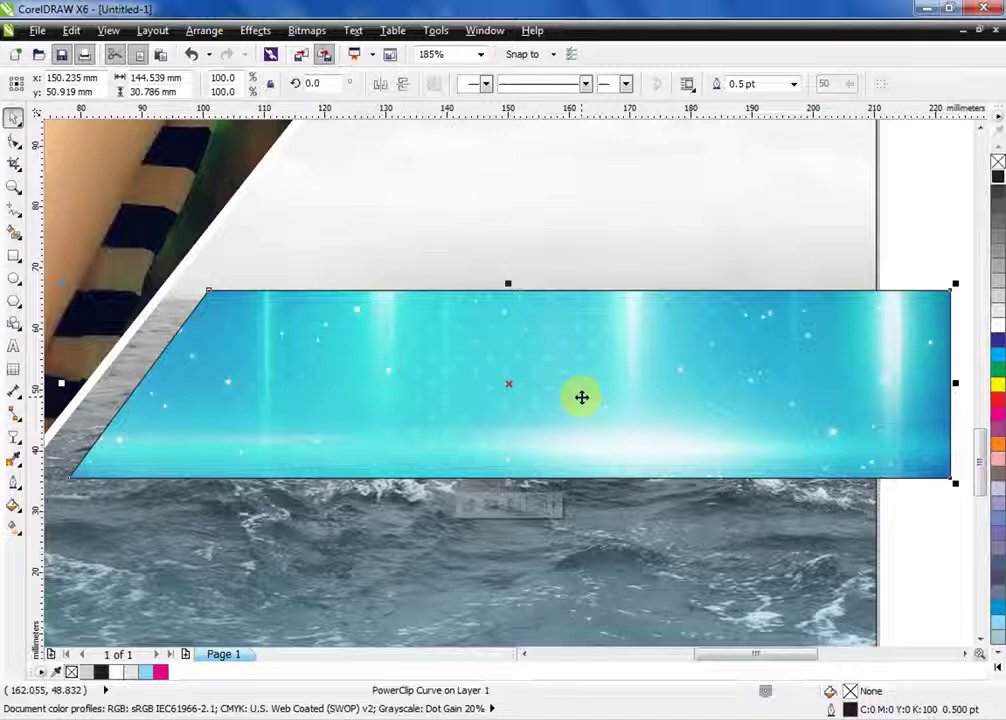
drag(581, 397, 613, 430)
Edit the copied band's PowerClip and shift its blue photo down inside it
right_click(613, 430)
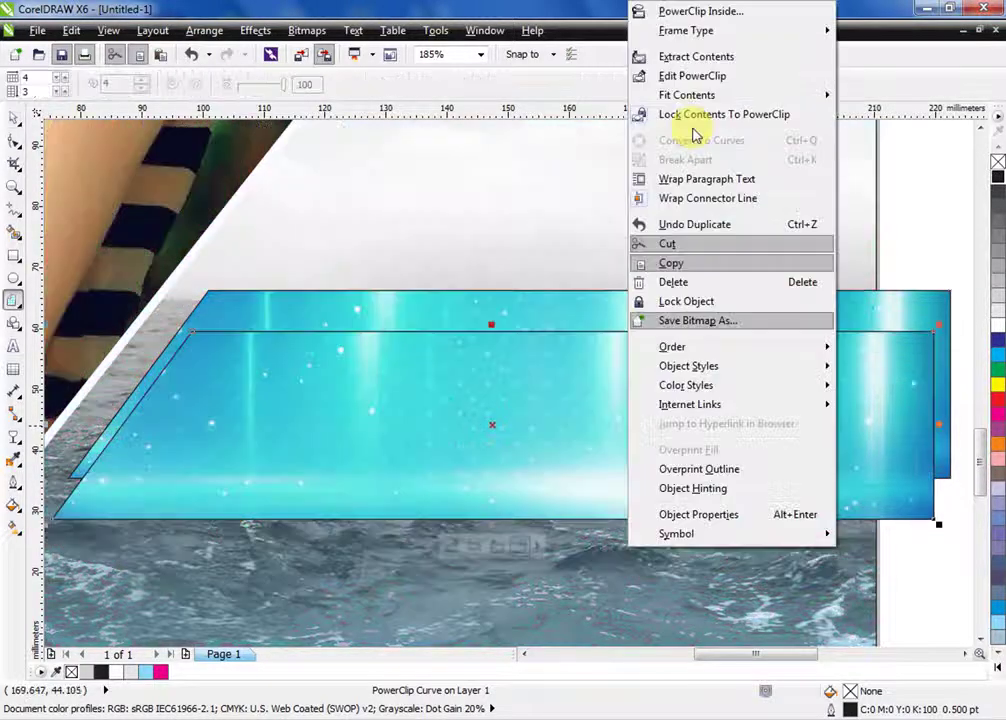
click(700, 76)
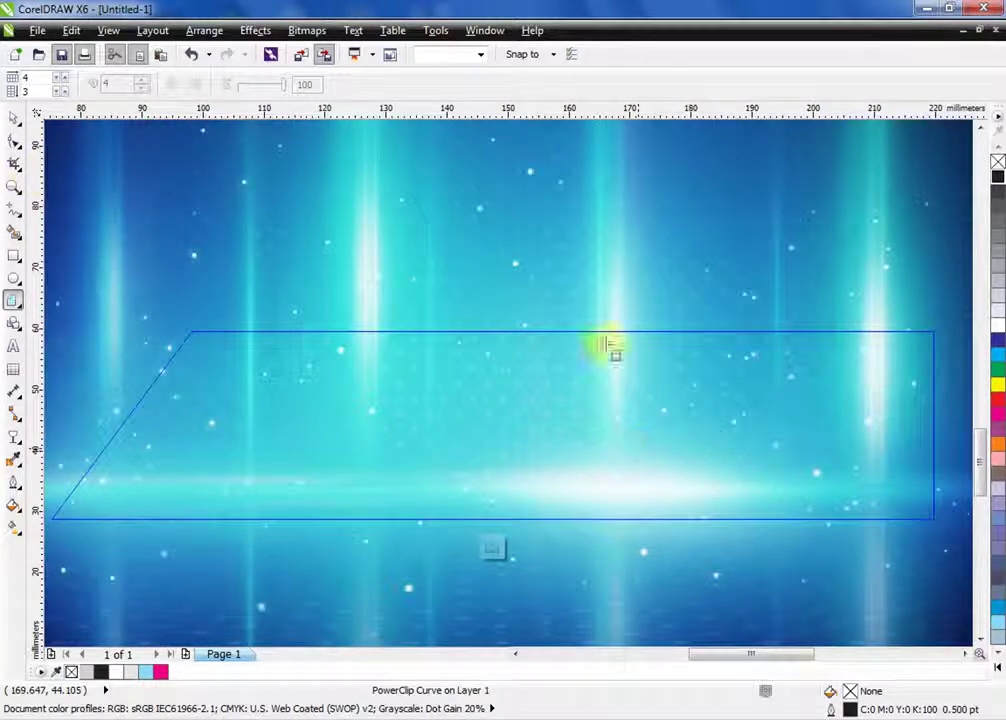
click(13, 118)
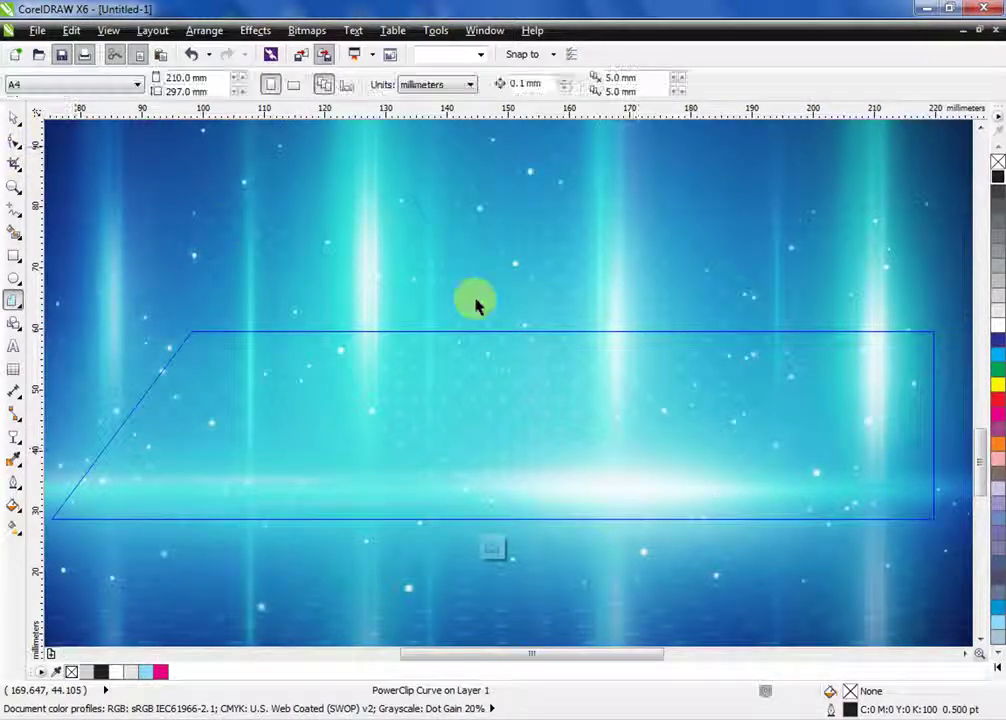
click(487, 269)
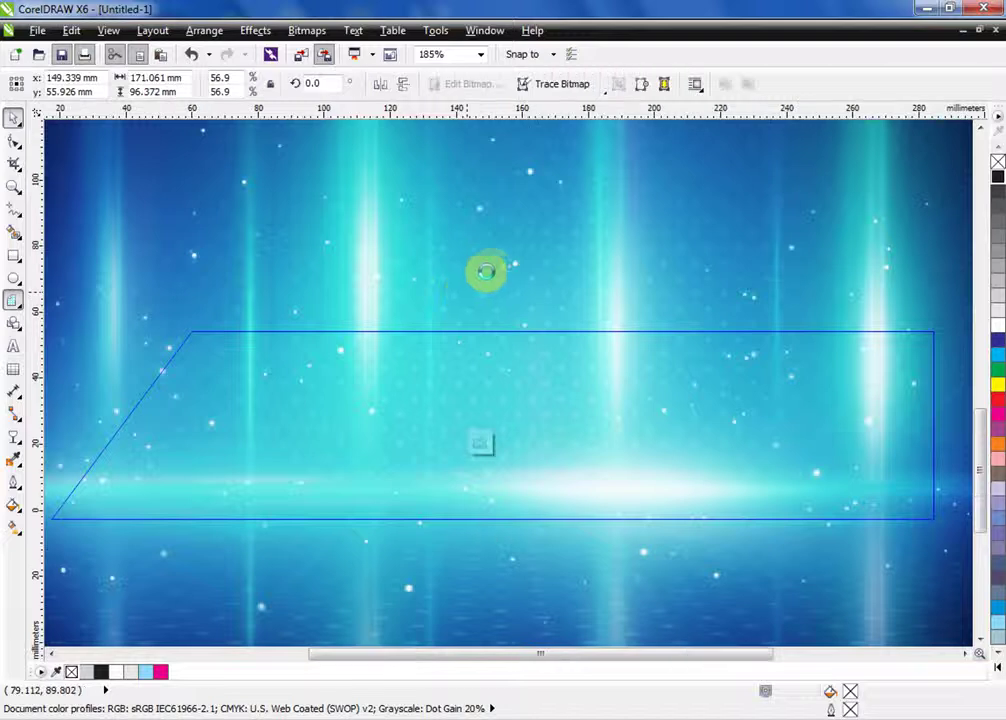
scroll(487, 269, down, 2)
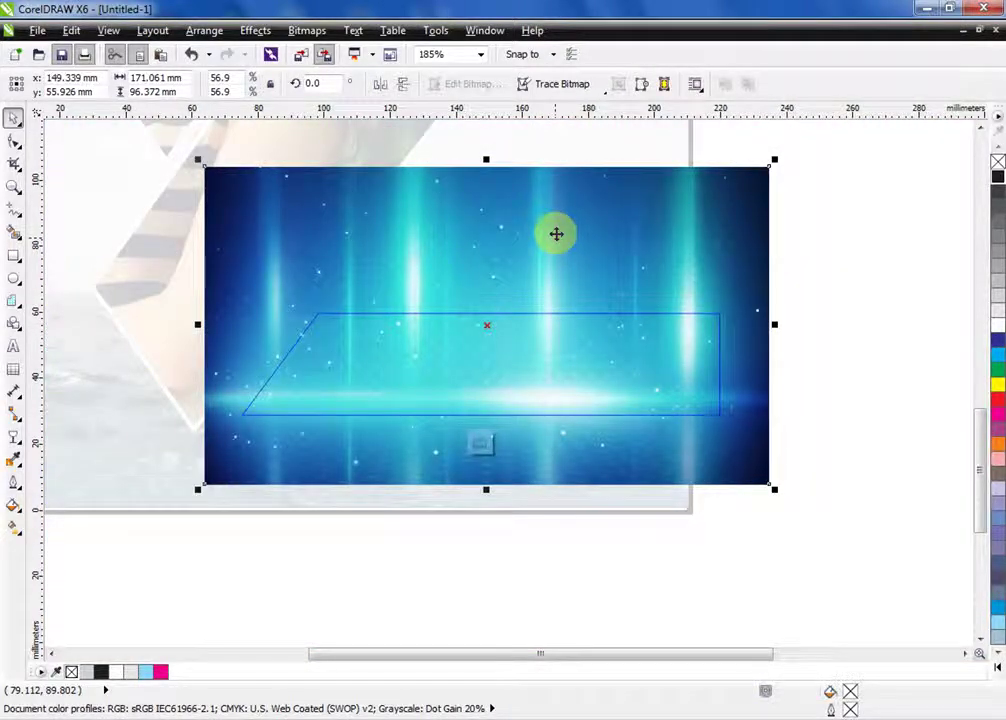
drag(556, 234, 567, 365)
right_click(567, 365)
Finish editing the copied band and delete both diagonal lines over the triangle collage
click(778, 280)
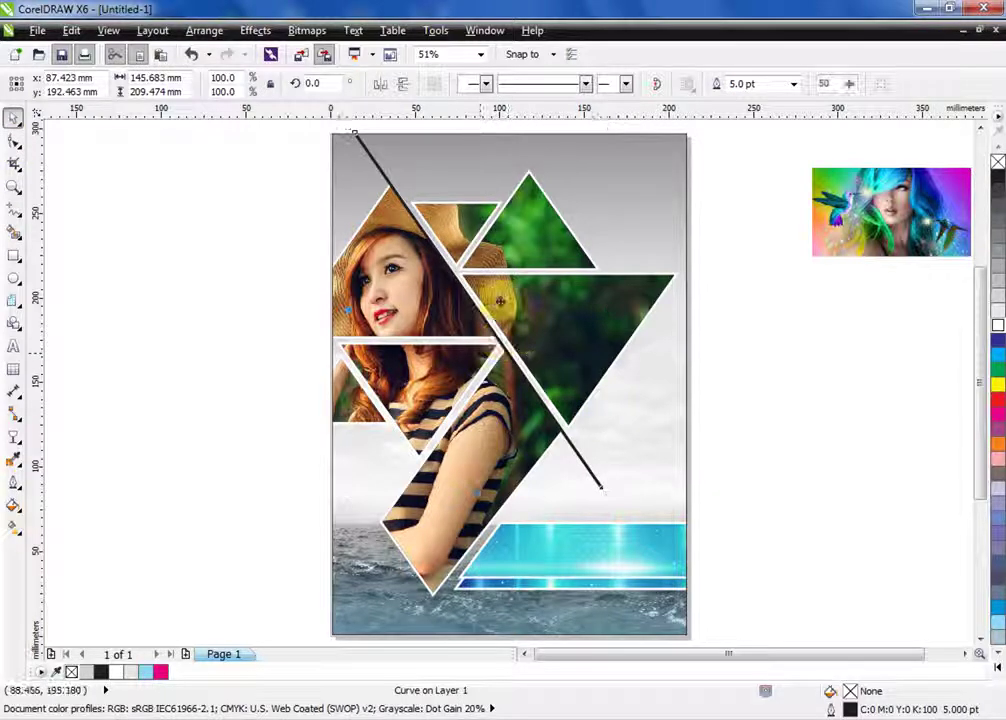
click(500, 301)
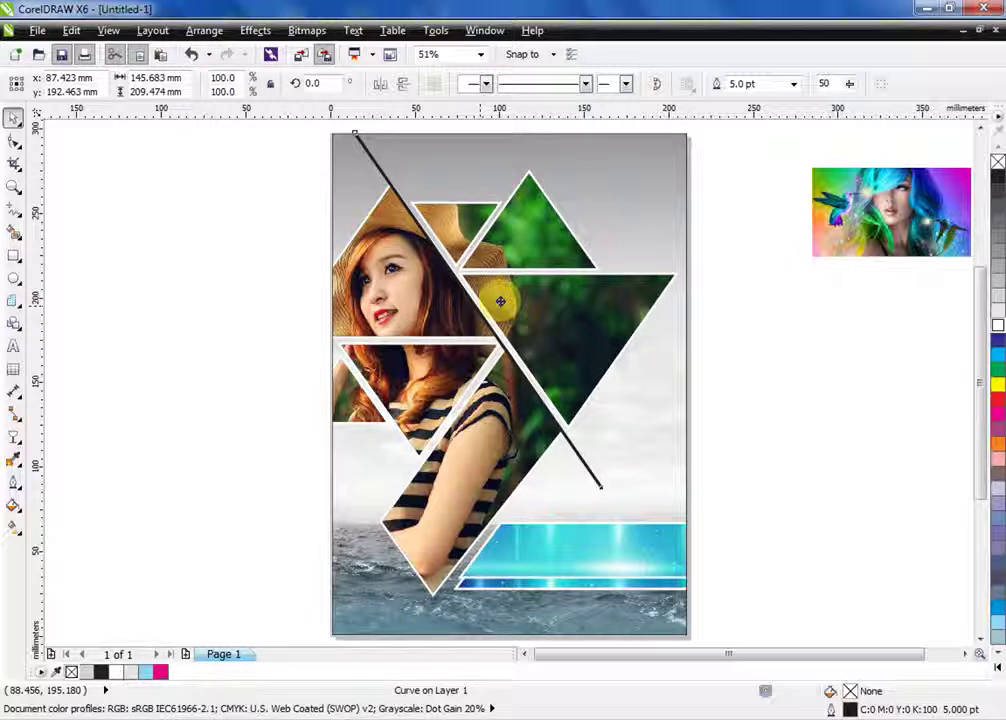
drag(500, 300, 670, 390)
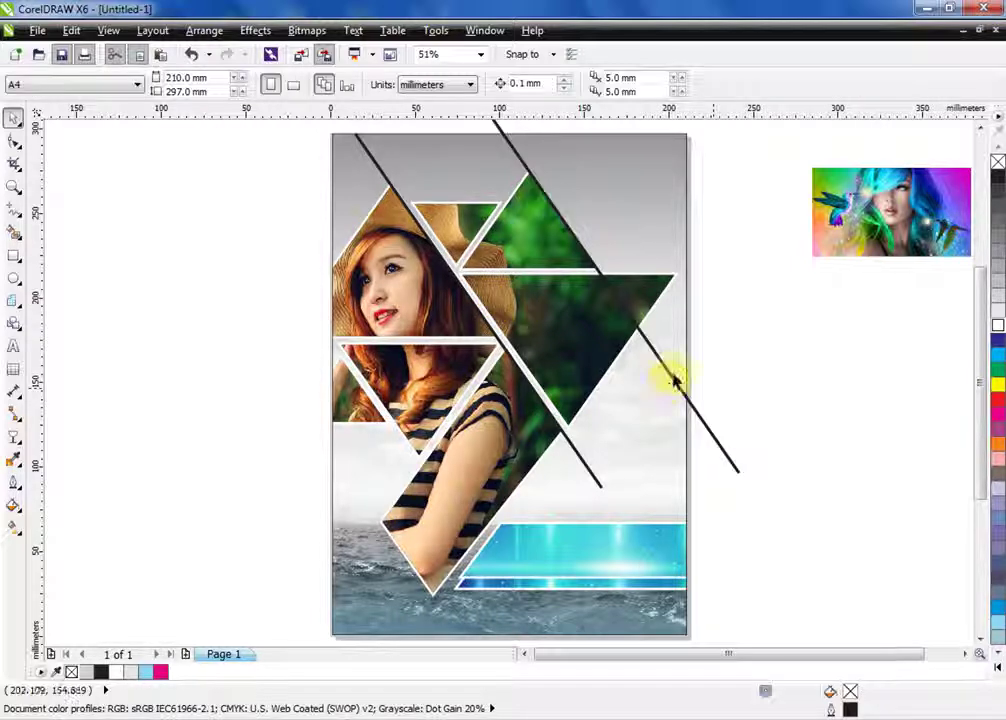
click(675, 381)
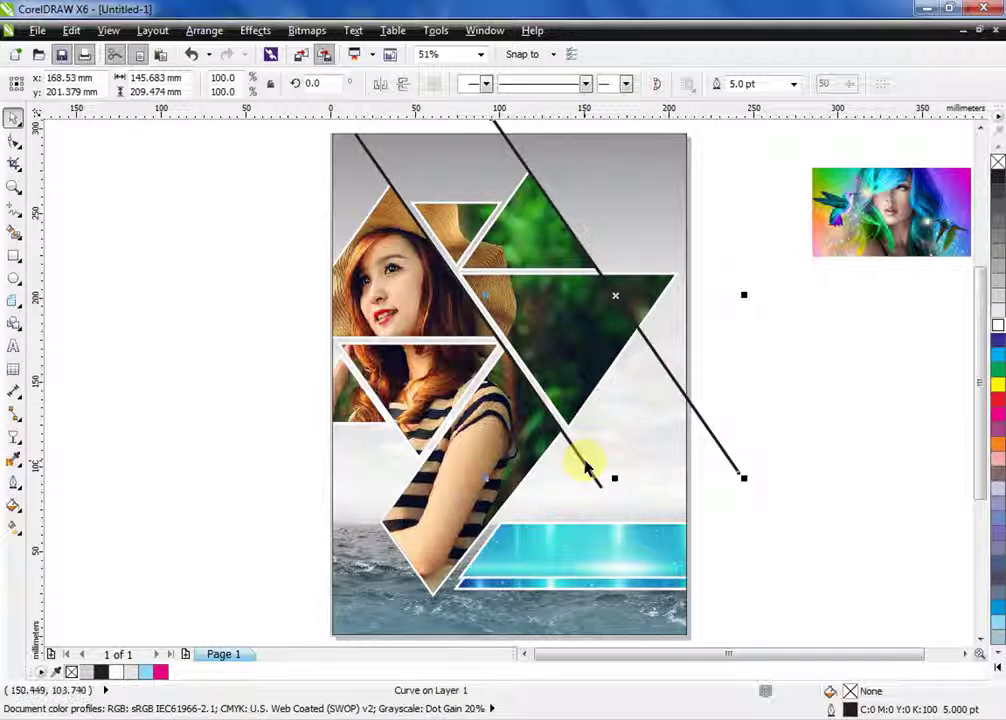
key(Delete)
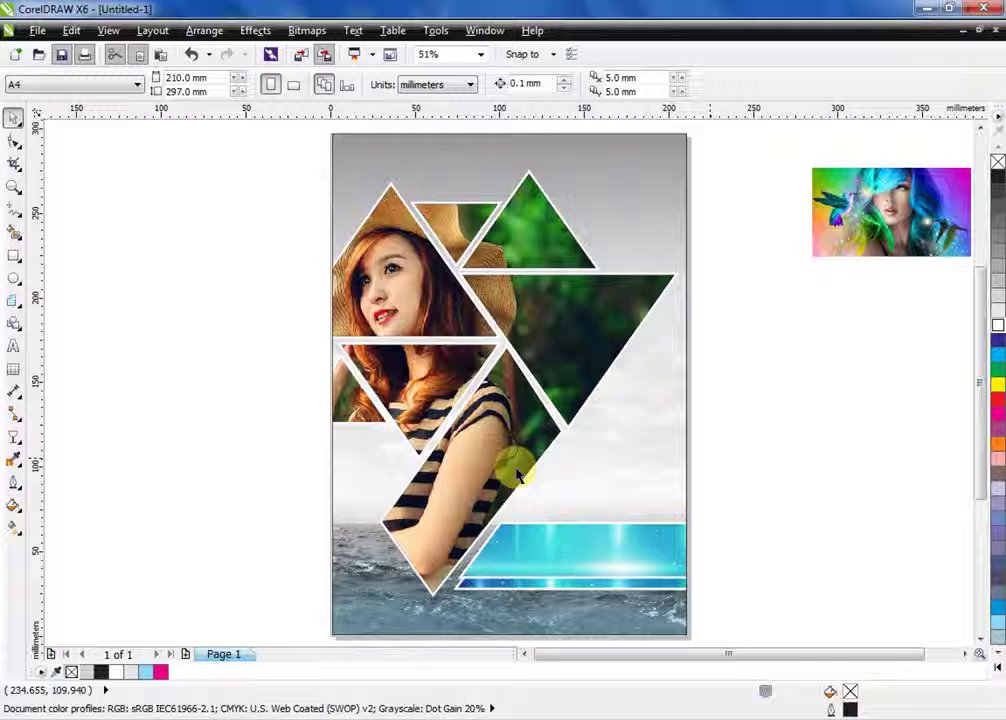
Type the name caption, set it in Liberty BT, and enlarge it to about 68.7 pt
key(F8)
click(138, 340)
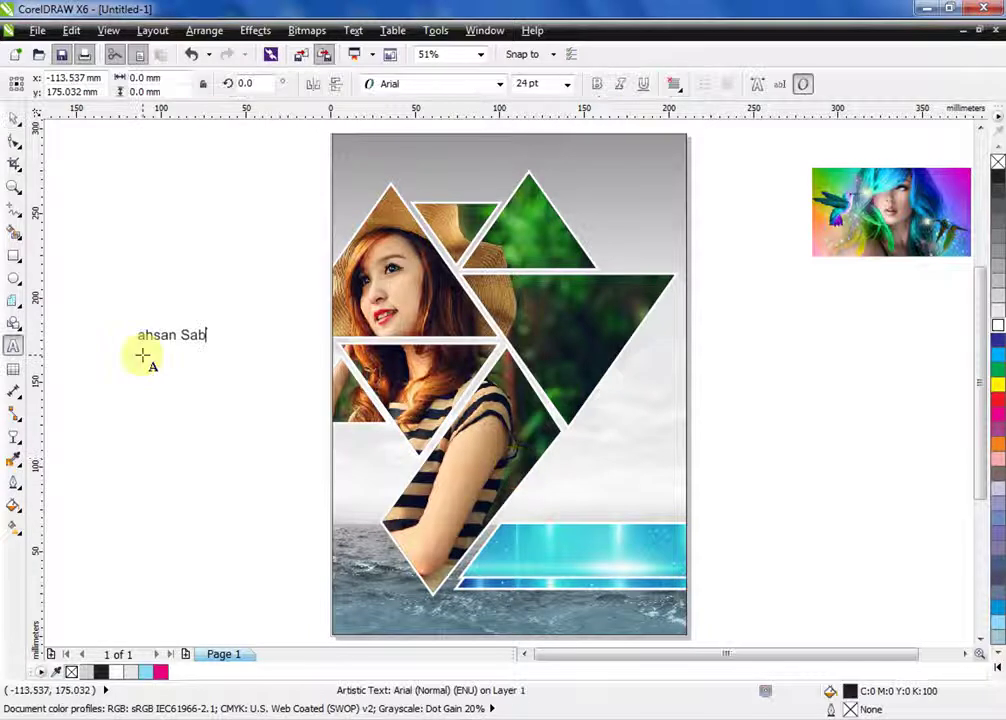
click(14, 118)
click(368, 84)
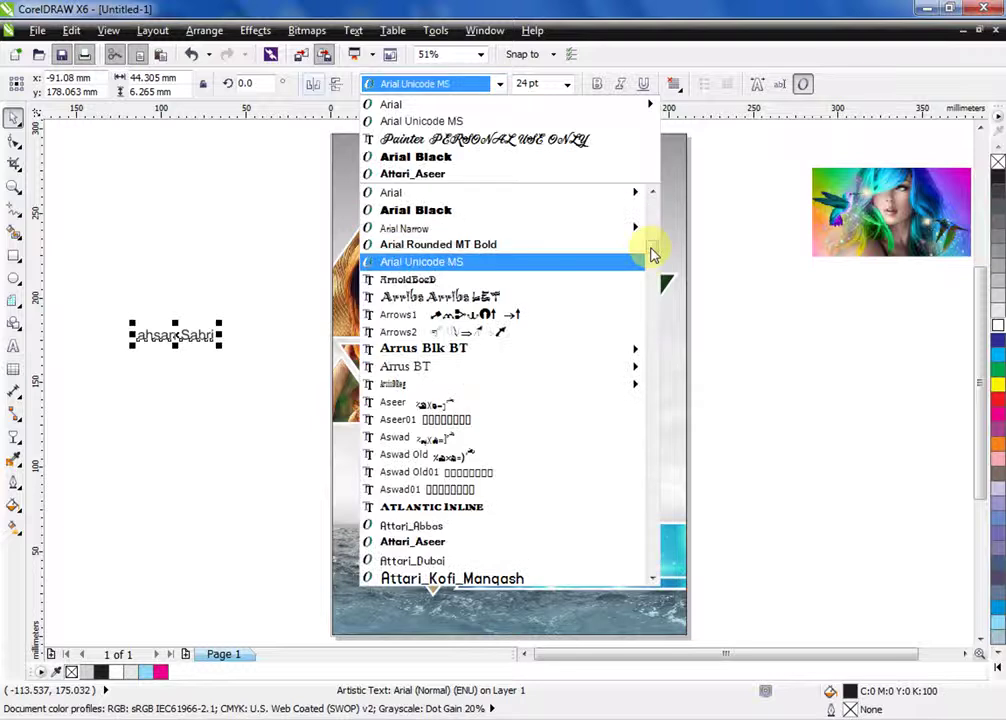
drag(650, 252, 680, 415)
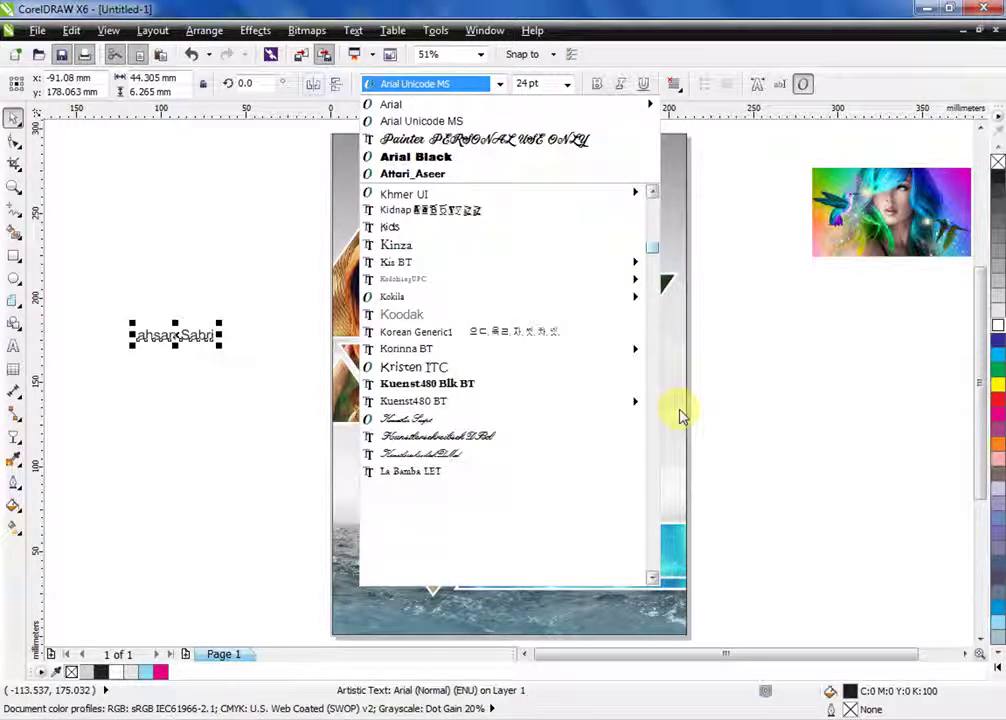
click(410, 488)
drag(190, 322, 283, 263)
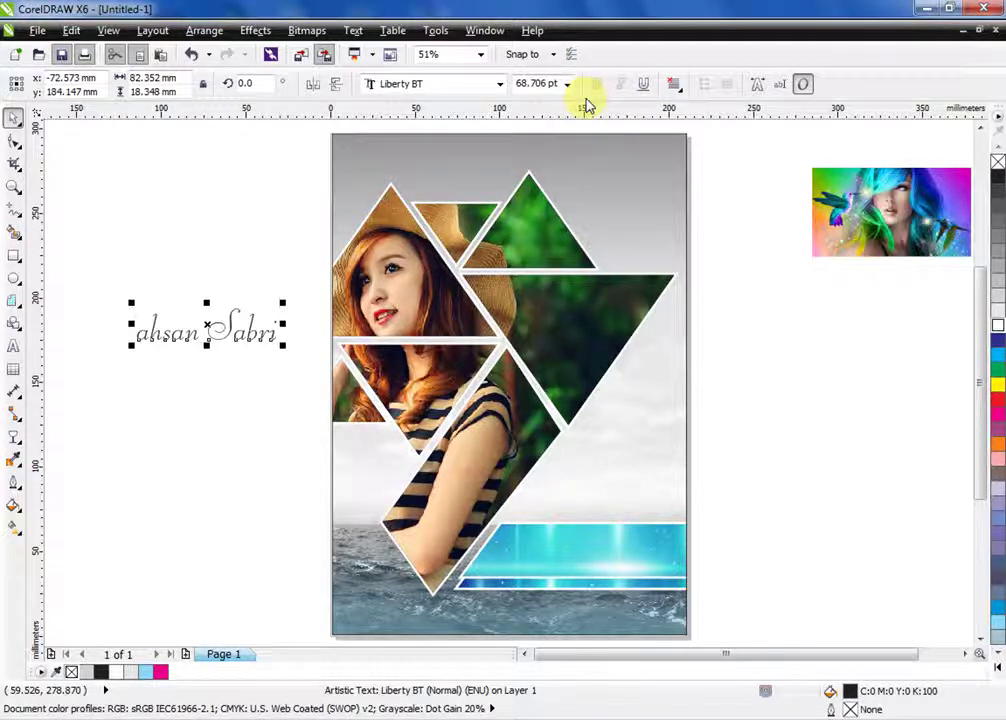
Switch the name to the Painter PERSONAL USE ONLY font and fill it white
key(ctrl+shift+f)
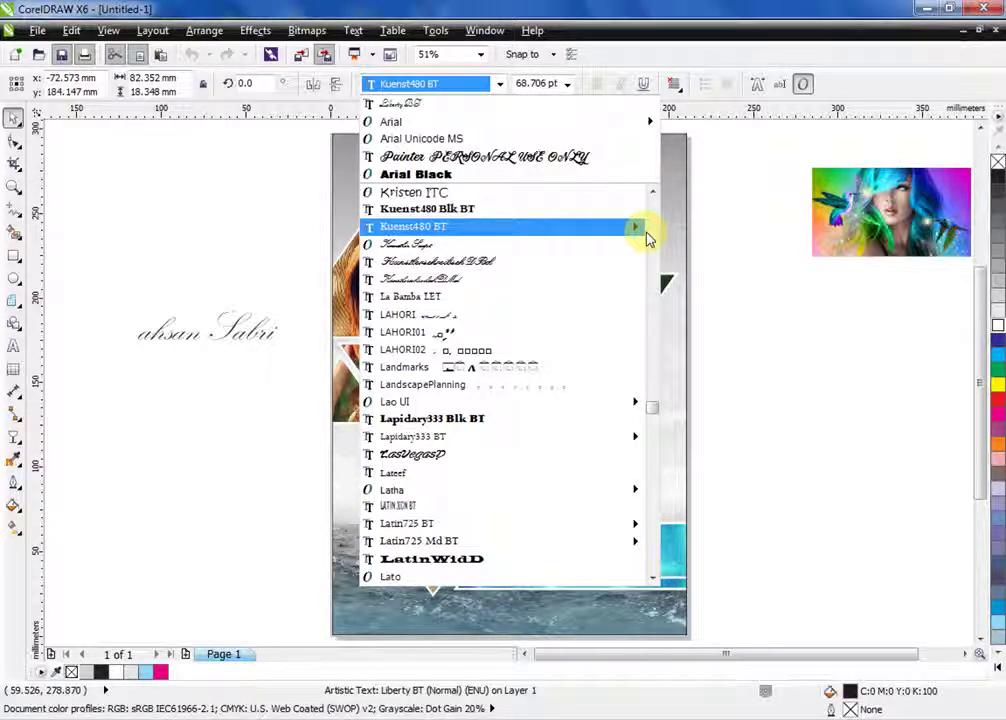
click(484, 156)
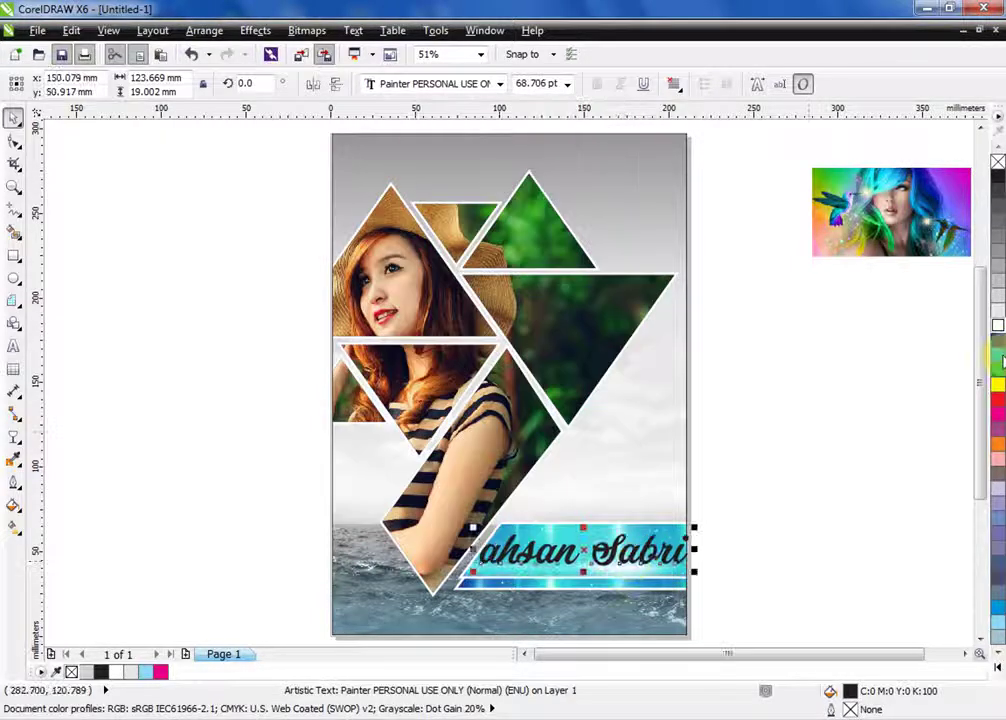
click(997, 325)
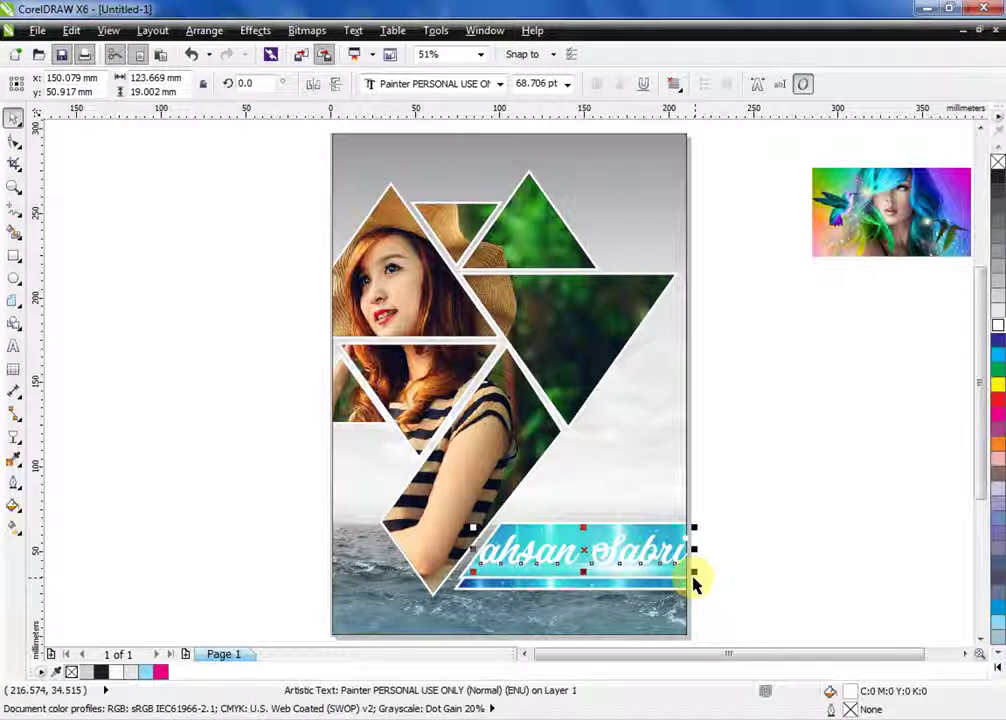
click(808, 442)
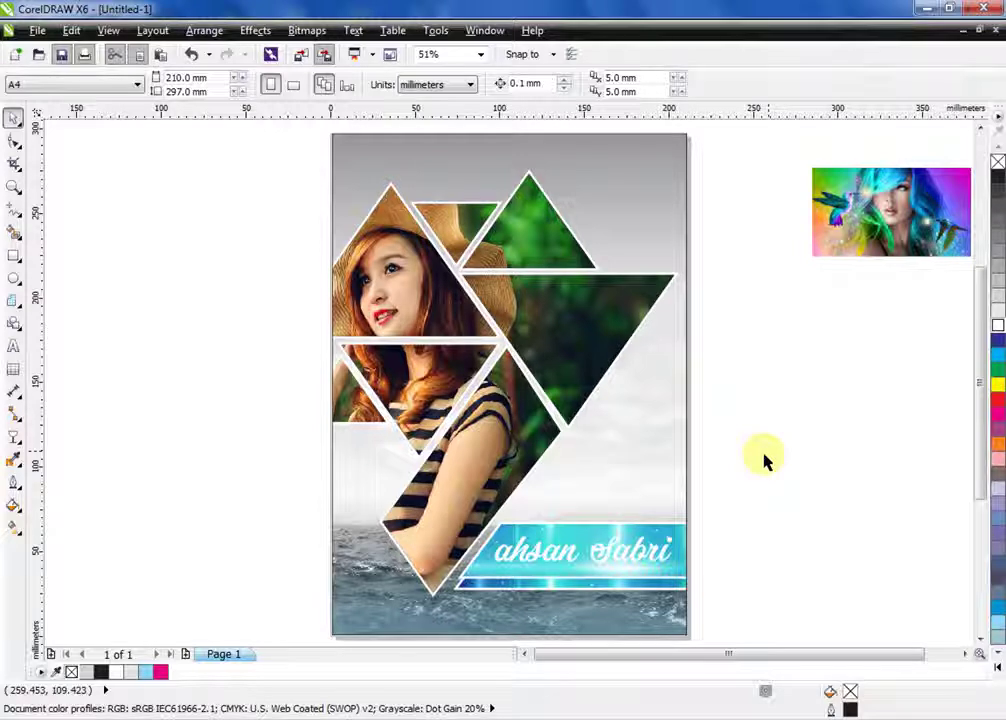
Zoom out to both posters and open the left triangle cluster's PowerClip contents
scroll(763, 460, down, 2)
key(ctrl+z)
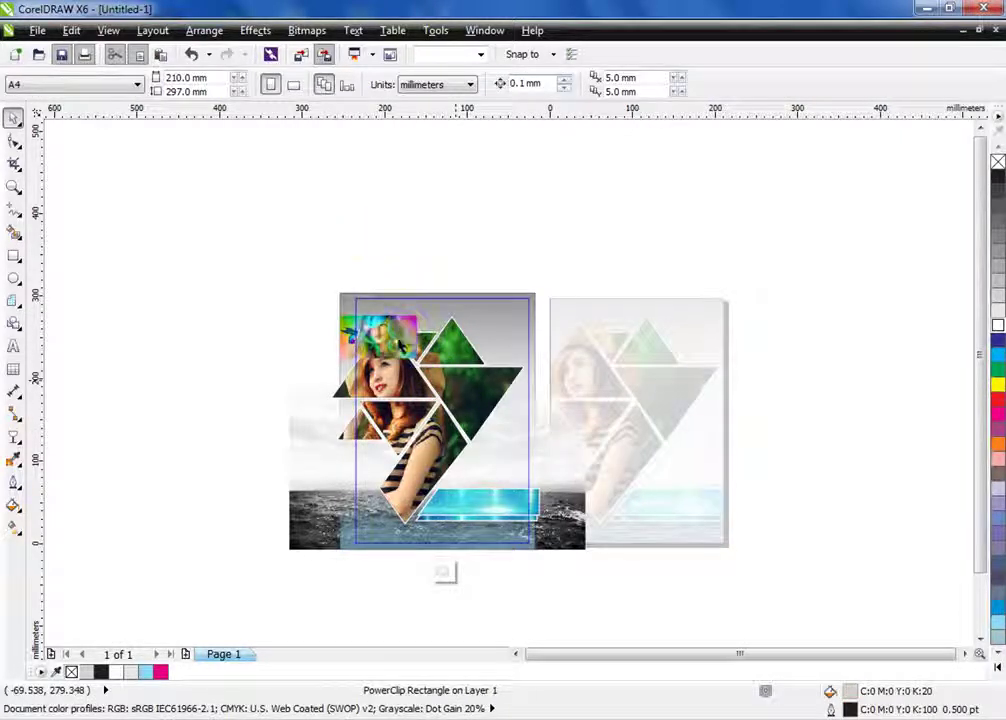
double_click(385, 335)
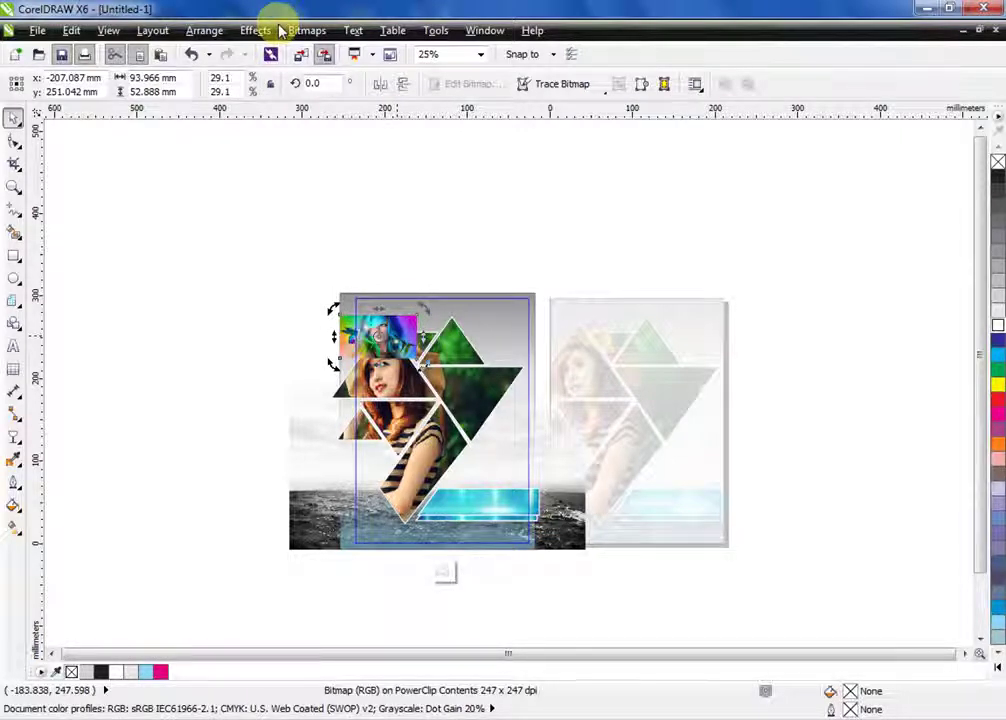
click(455, 338)
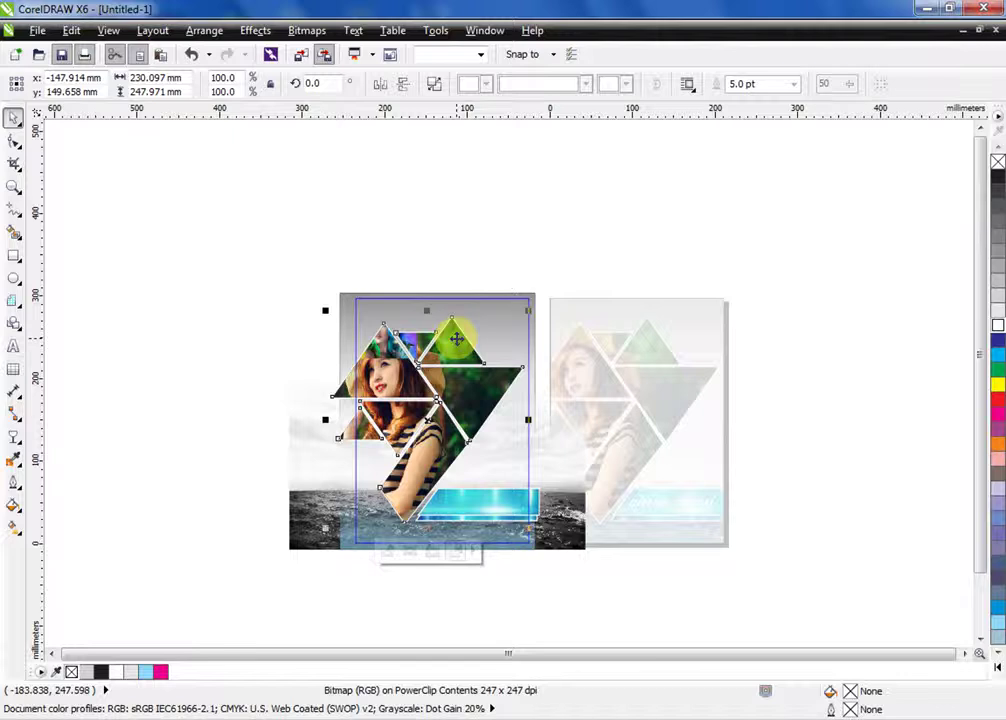
right_click(455, 338)
click(543, 128)
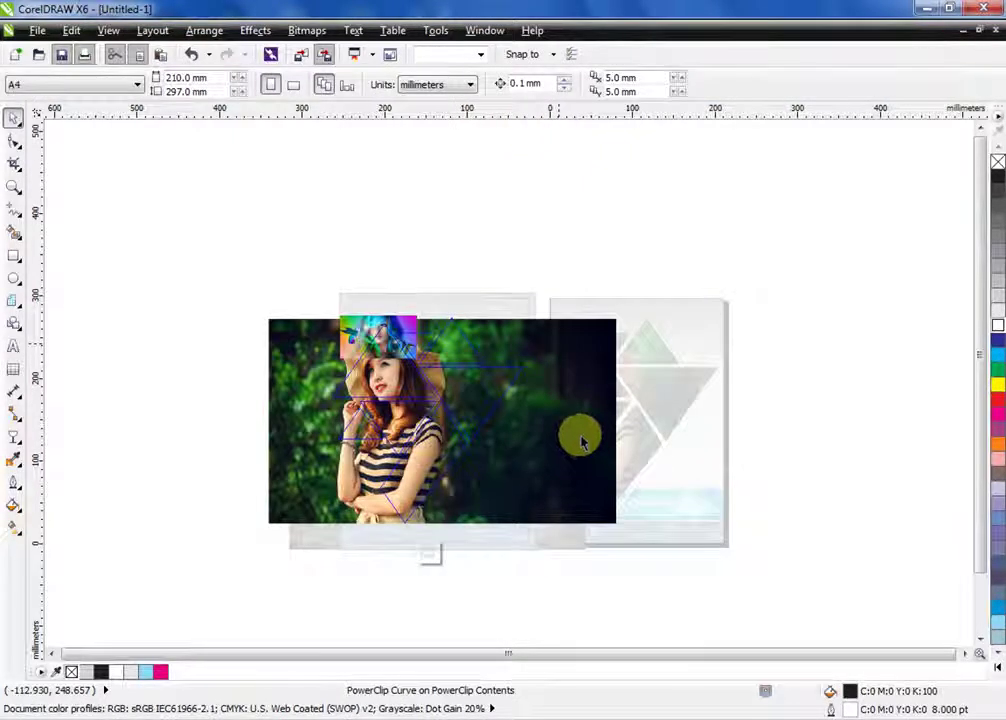
Replace the girl-in-hat photo with the colourful portrait, enlarged to cover the triangles
click(582, 440)
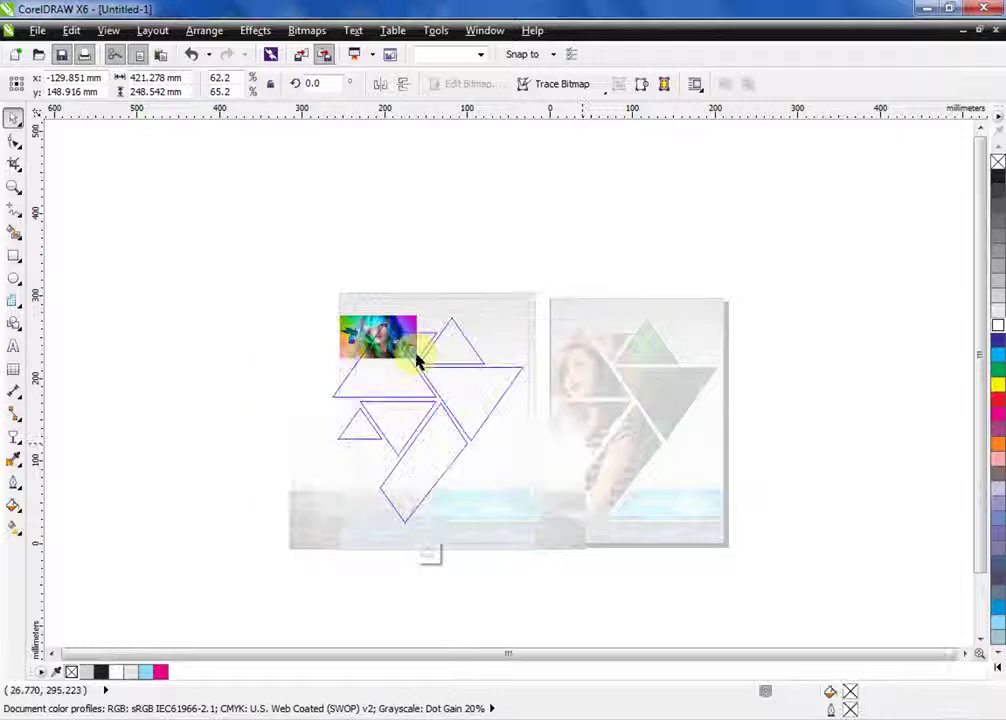
click(426, 381)
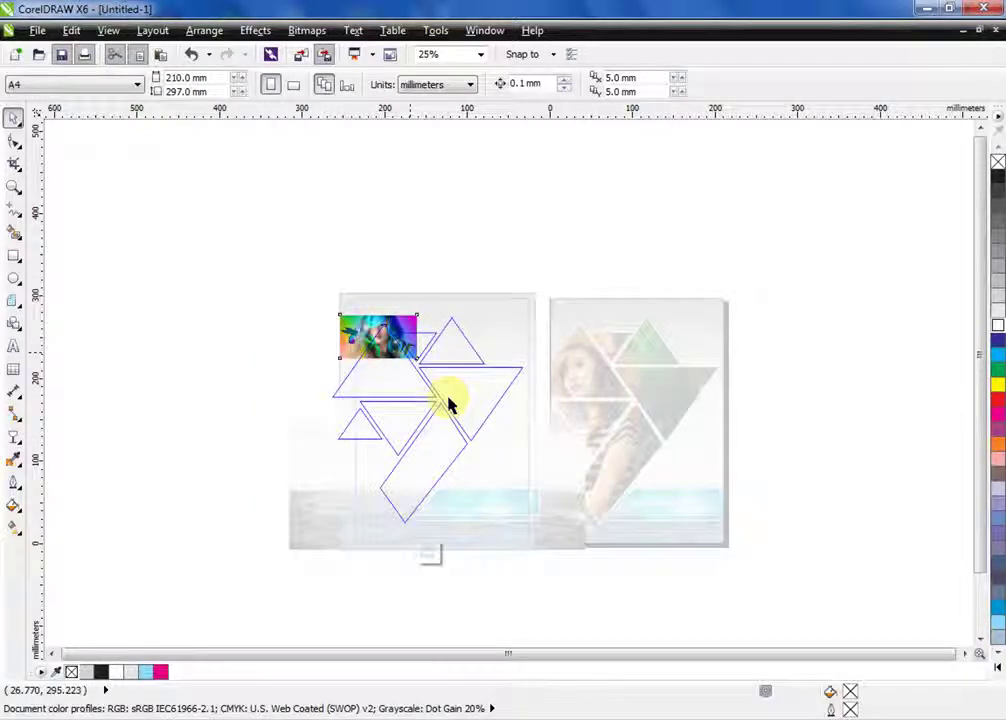
drag(305, 297, 447, 391)
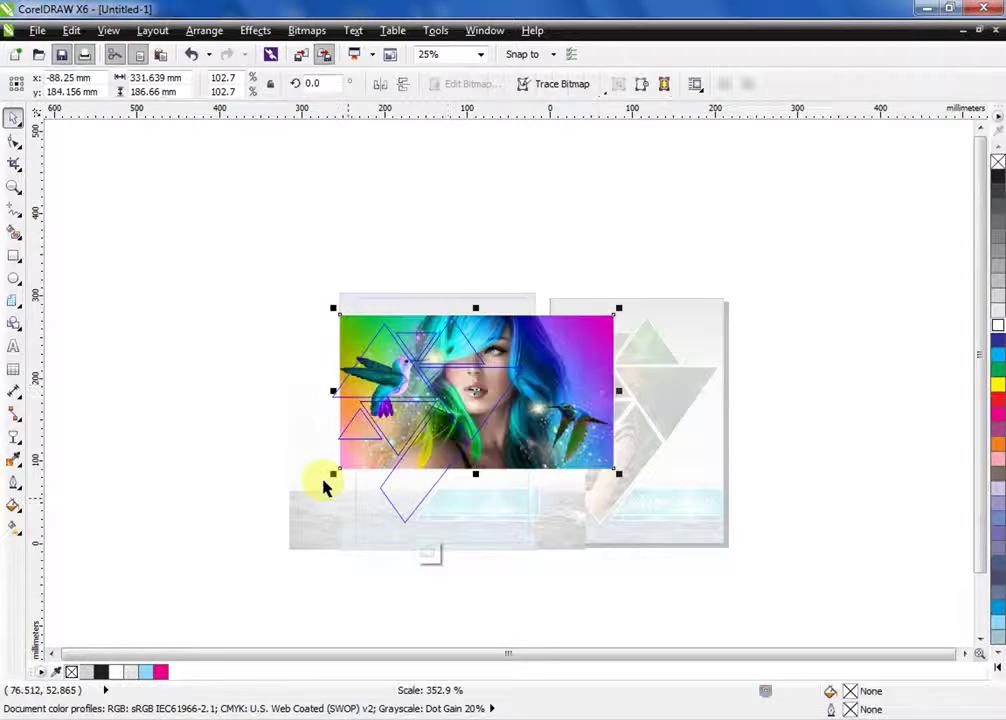
drag(297, 512, 237, 540)
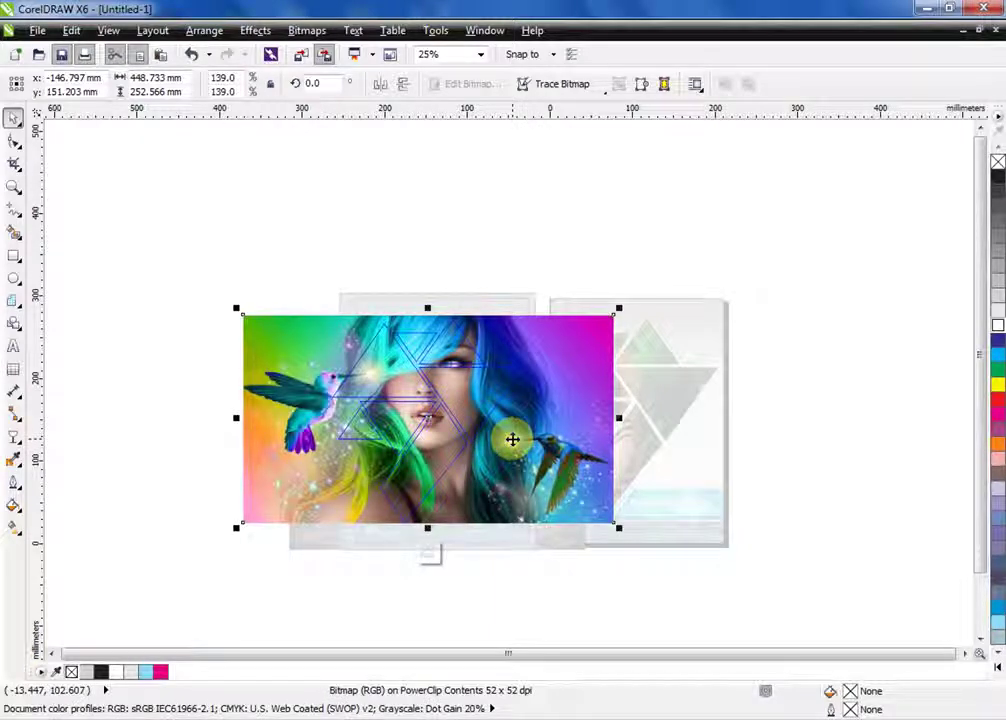
Finish editing both PowerClip levels and give the left poster's frame a black fill
right_click(519, 436)
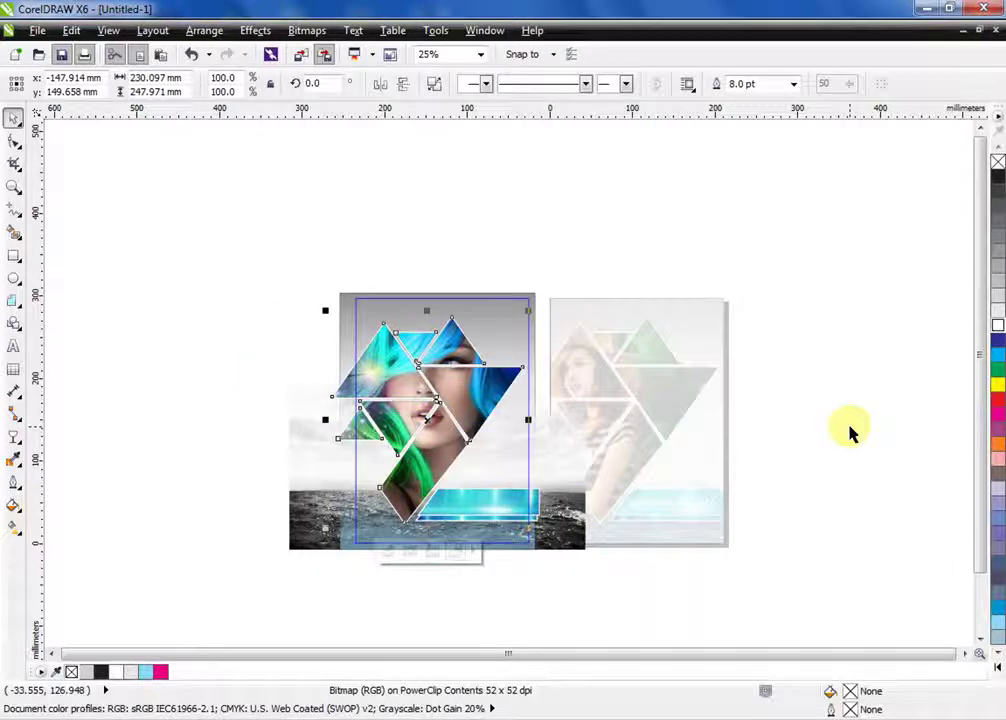
click(850, 433)
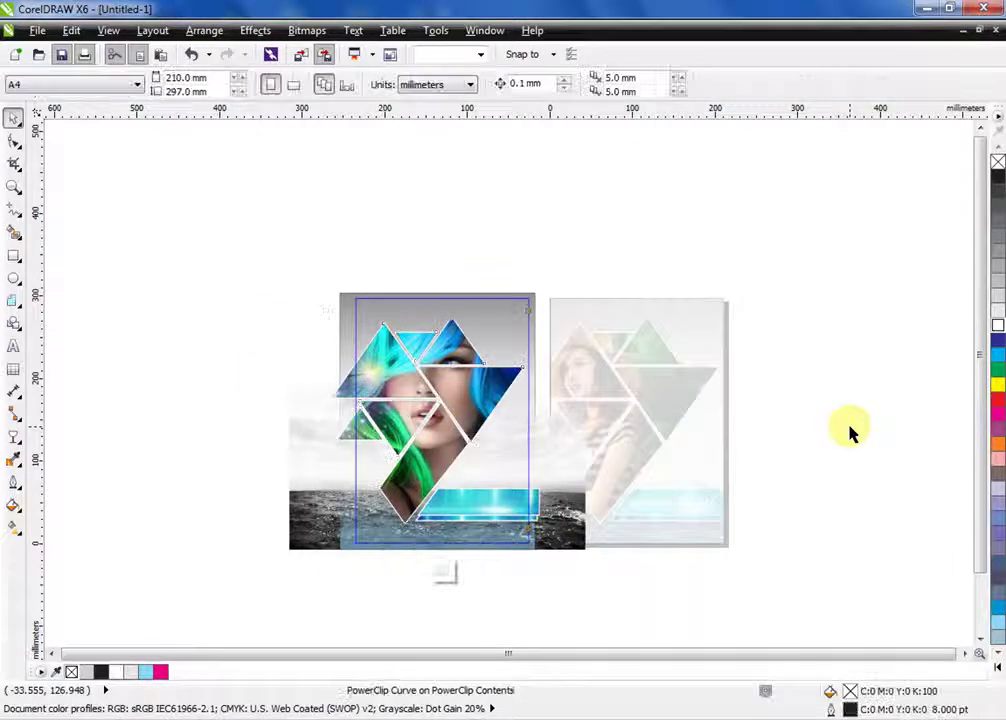
right_click(498, 380)
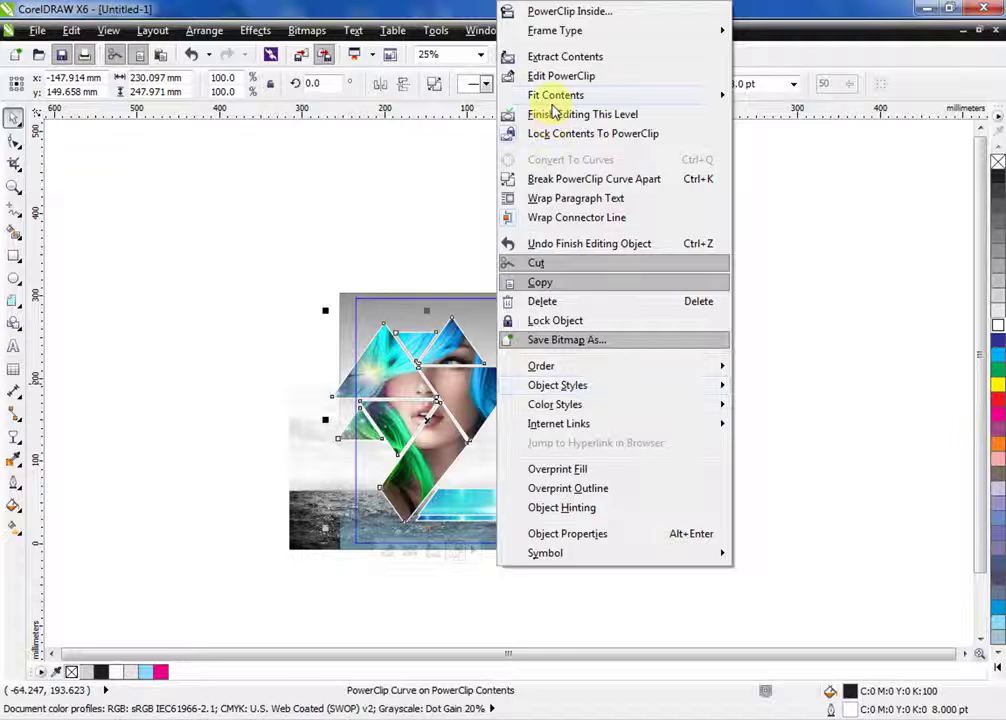
click(541, 114)
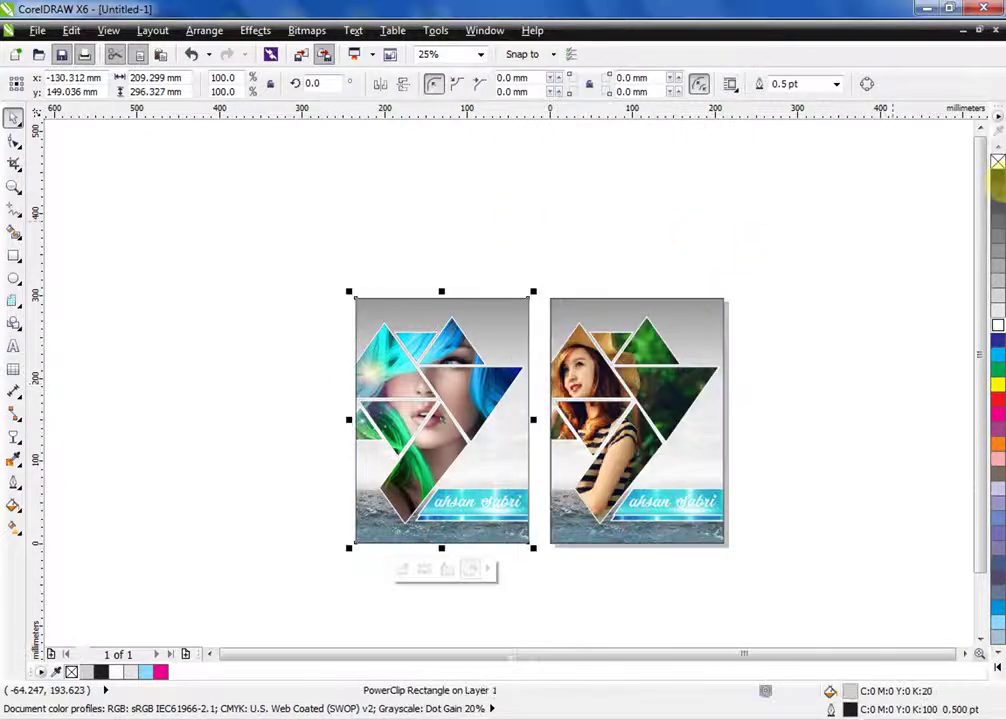
click(997, 176)
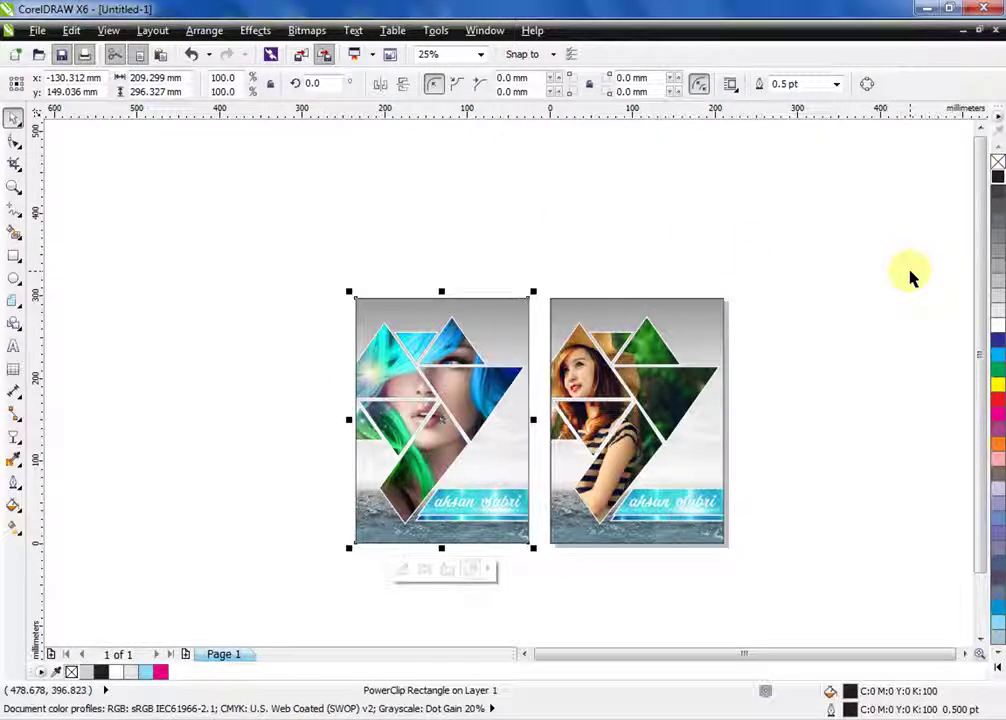
Zoom to both posters, edit the left poster's PowerClip, and select the lens rectangle over the sea
drag(287, 281, 800, 572)
key(shift+F2)
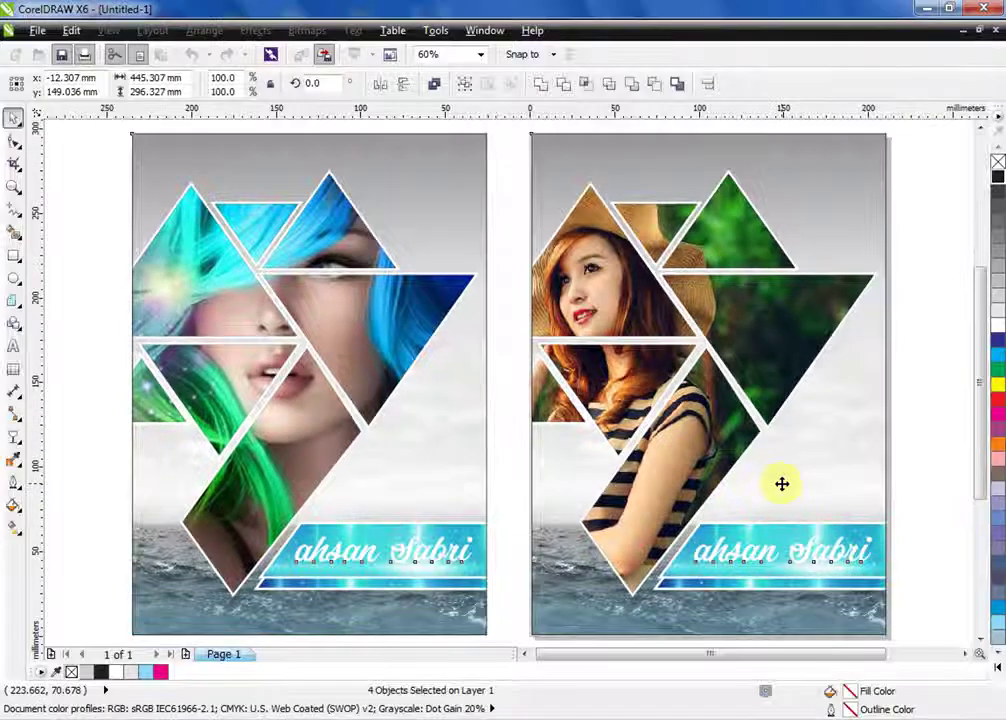
click(93, 262)
right_click(258, 231)
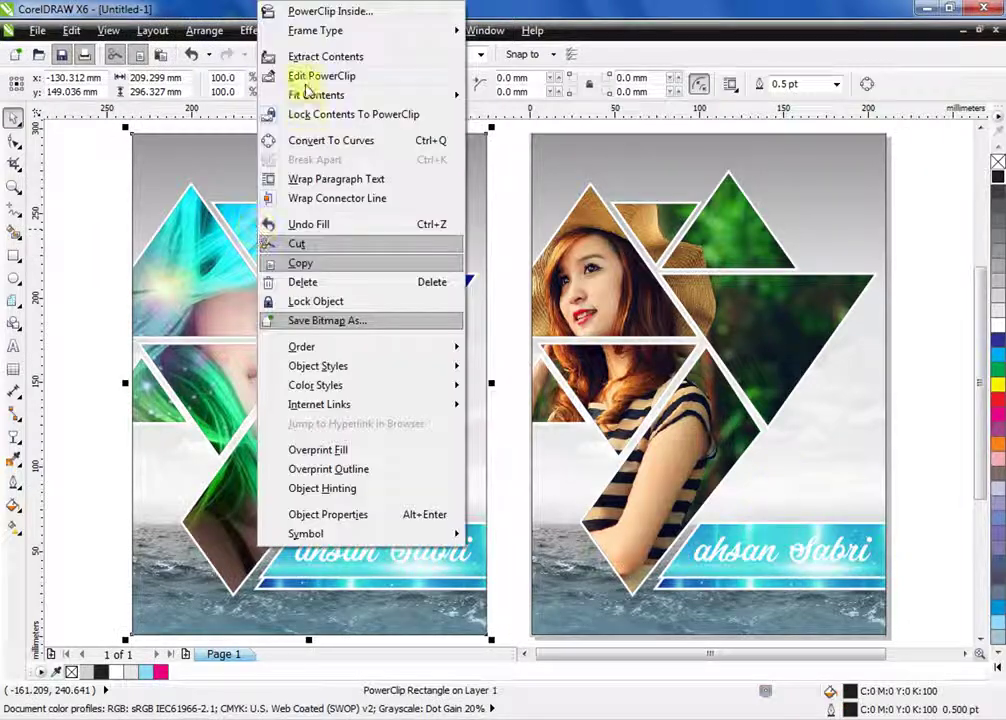
click(300, 77)
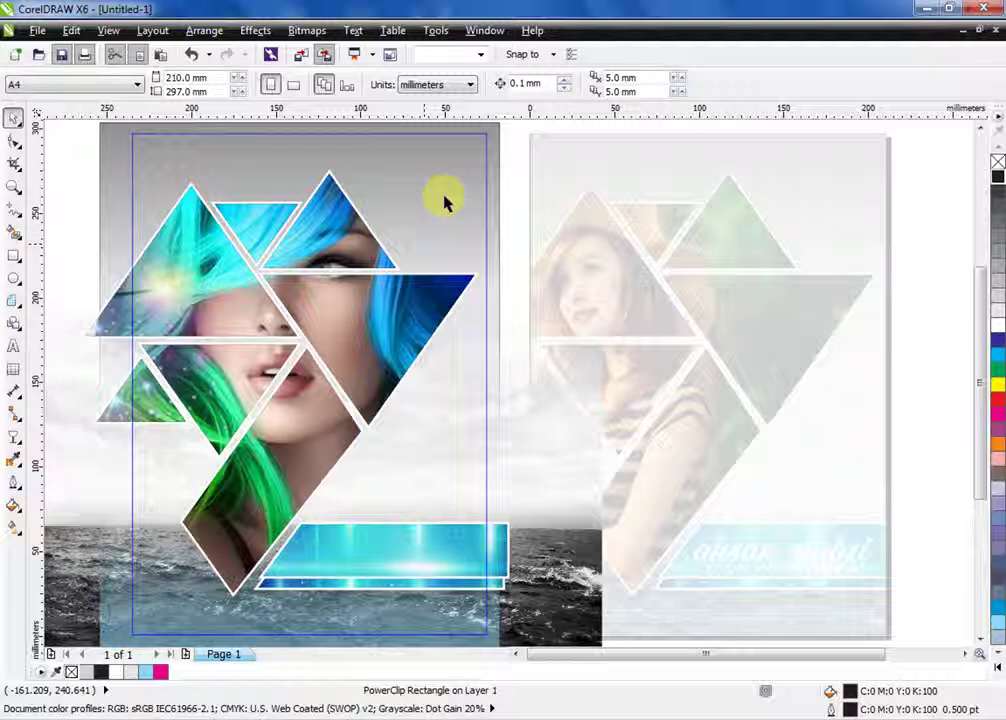
click(460, 640)
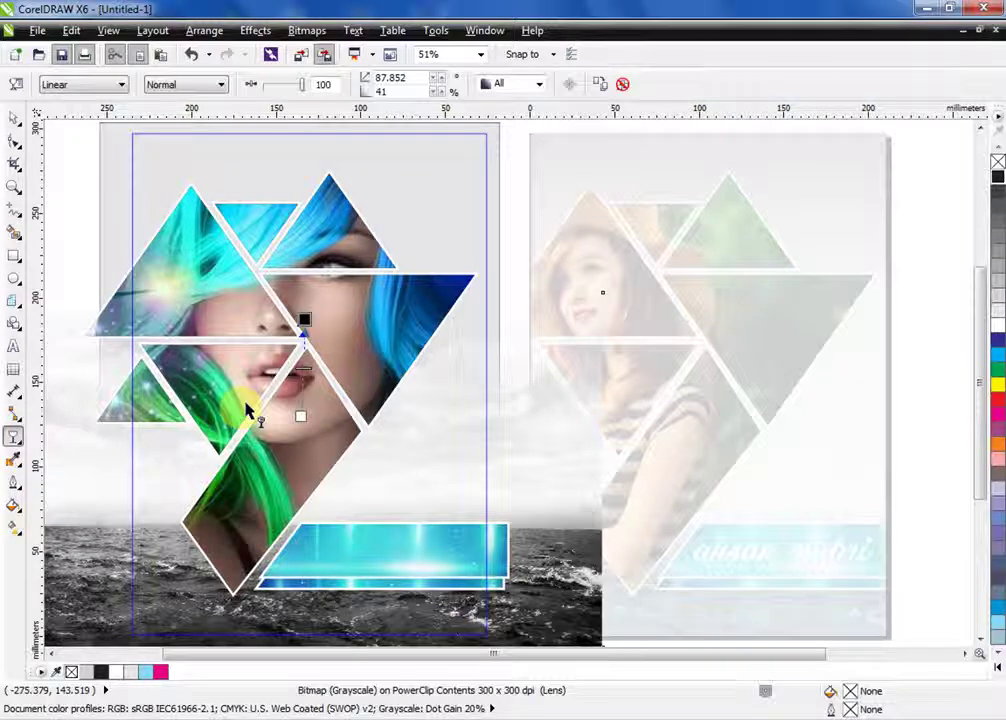
Drag a linear transparency on the sea photo, fading downward from the banner
drag(301, 416, 301, 577)
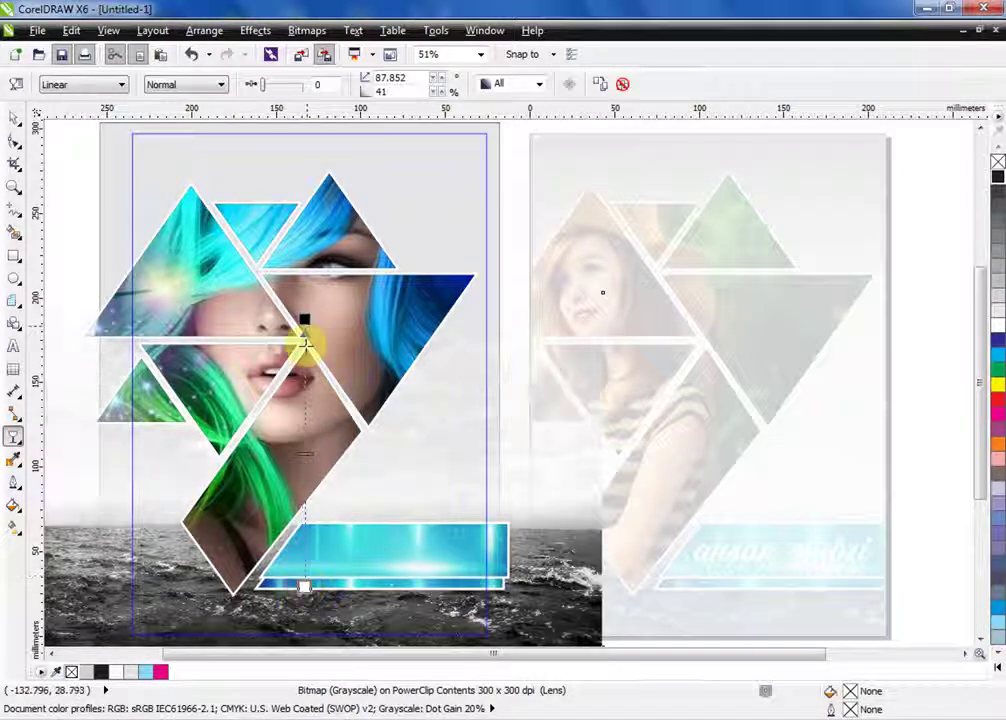
drag(303, 341, 309, 512)
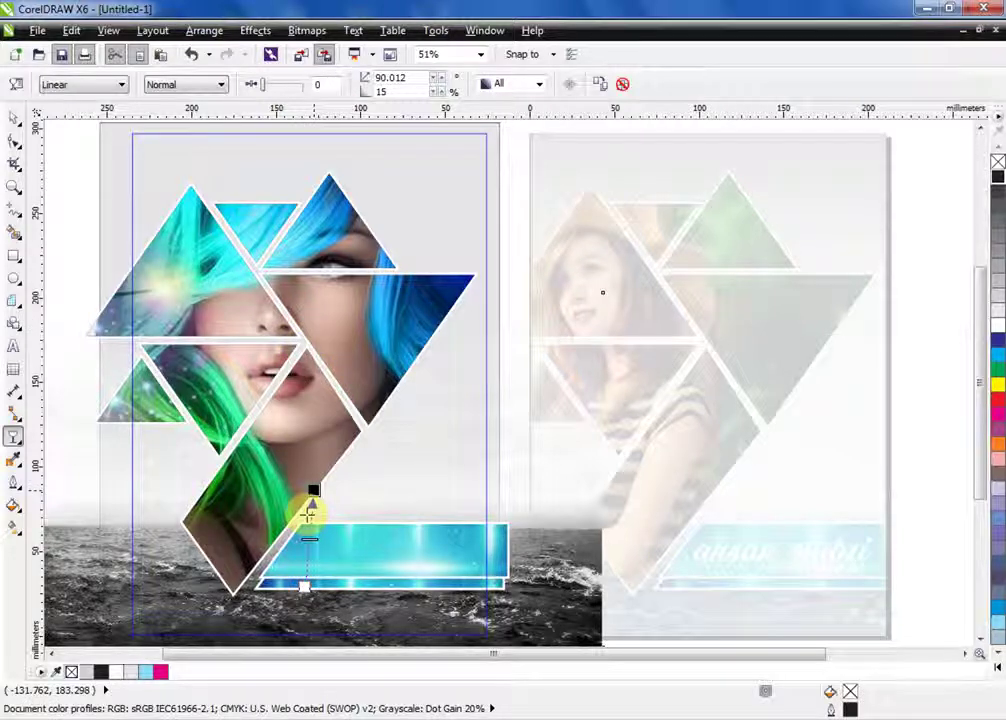
click(19, 131)
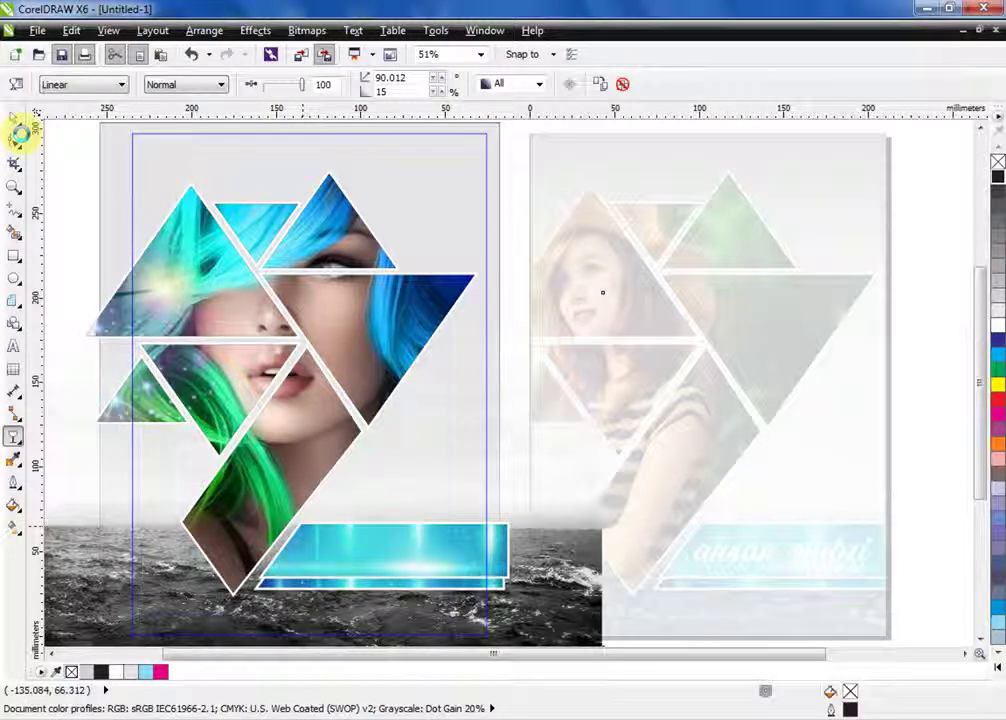
Delete and restore the grey sea photo, then select the page-sized clipping frame
click(300, 288)
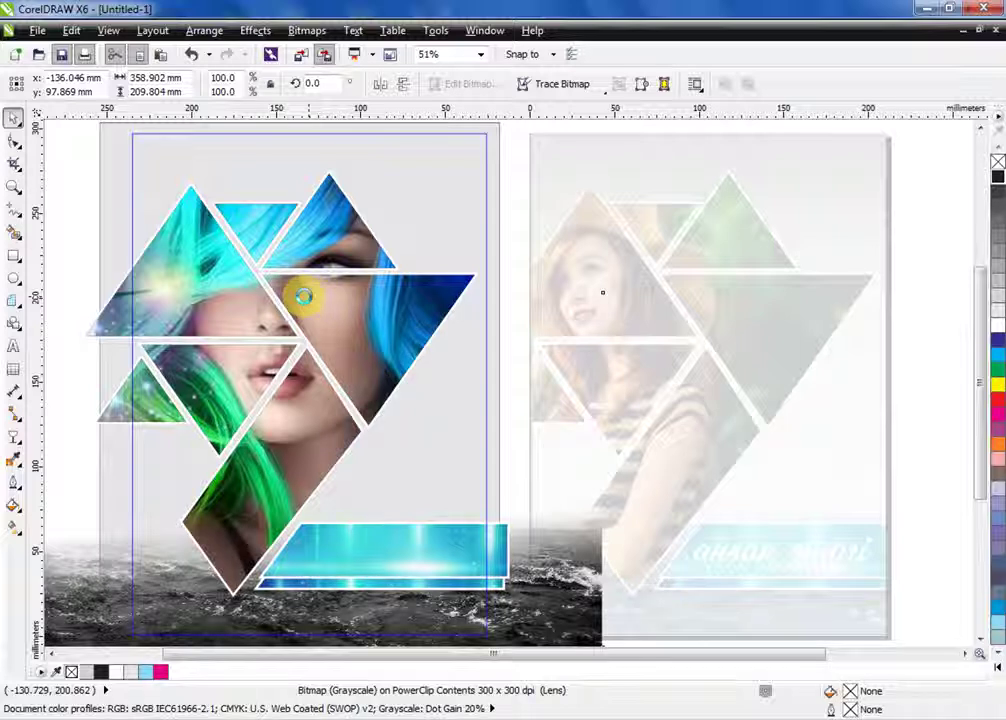
key(Delete)
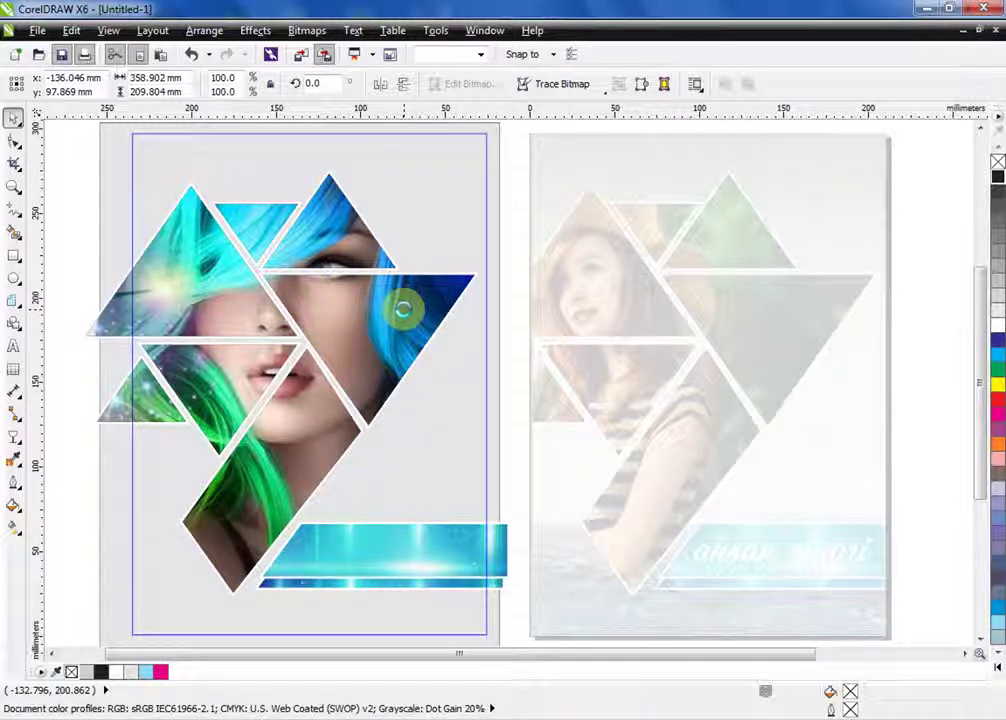
key(ctrl+z)
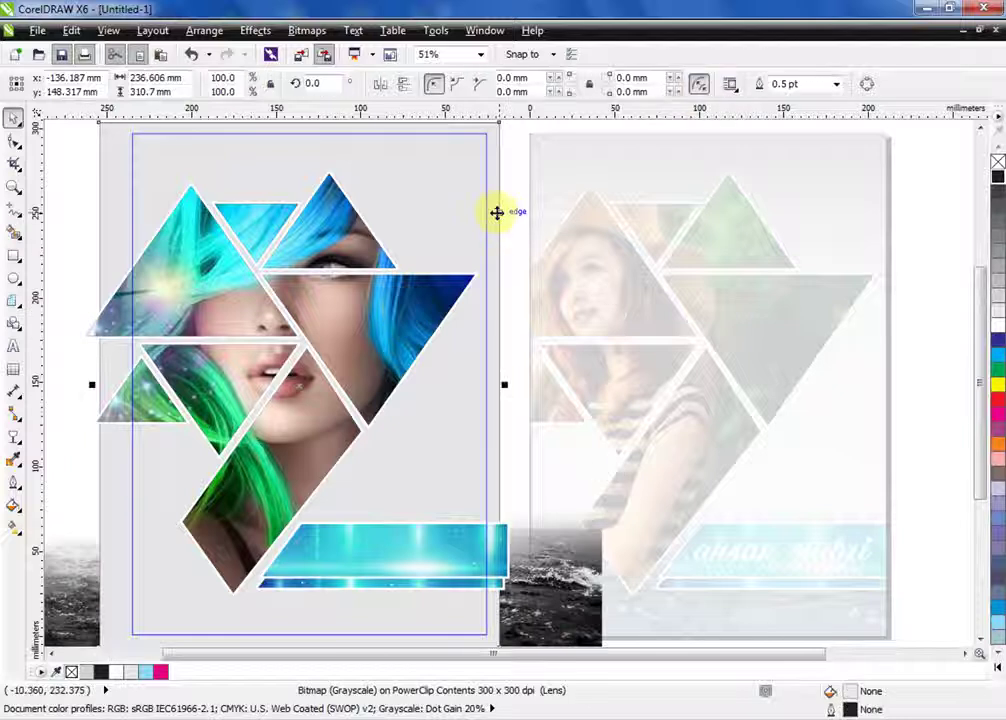
key(Escape)
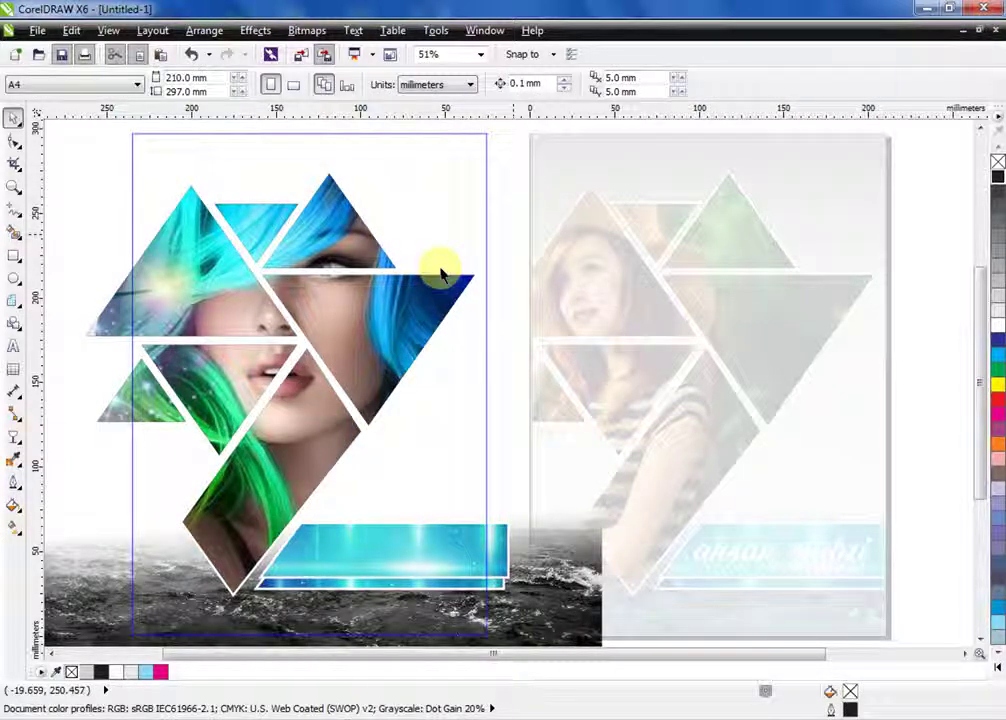
click(480, 163)
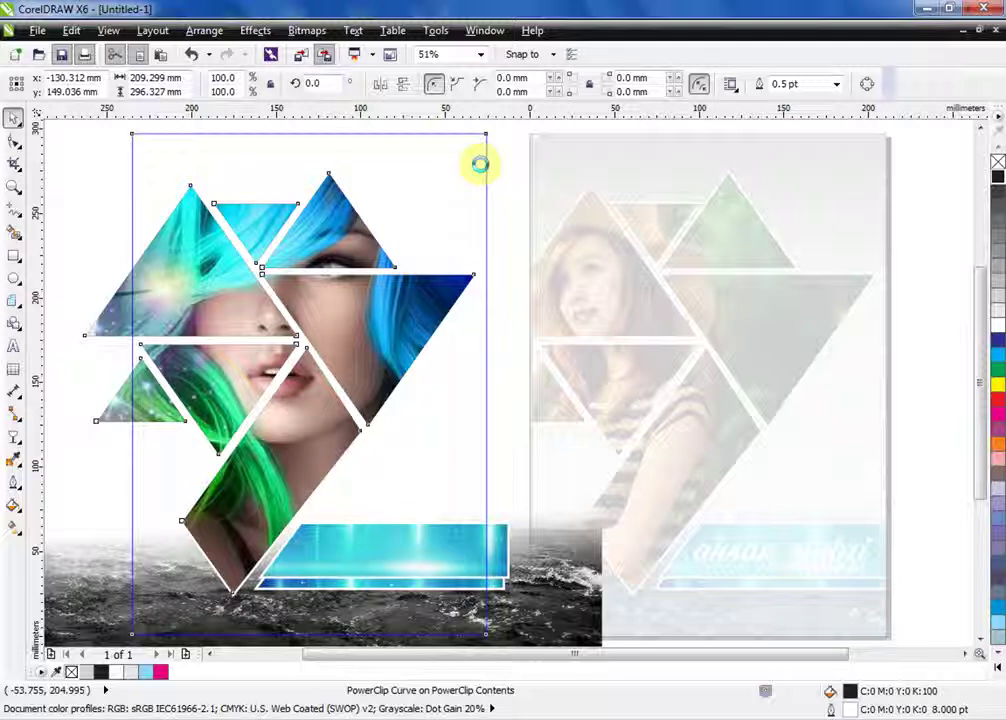
Reopen the left poster's PowerClip, give all its triangle shapes orange outlines, then finish editing
right_click(393, 94)
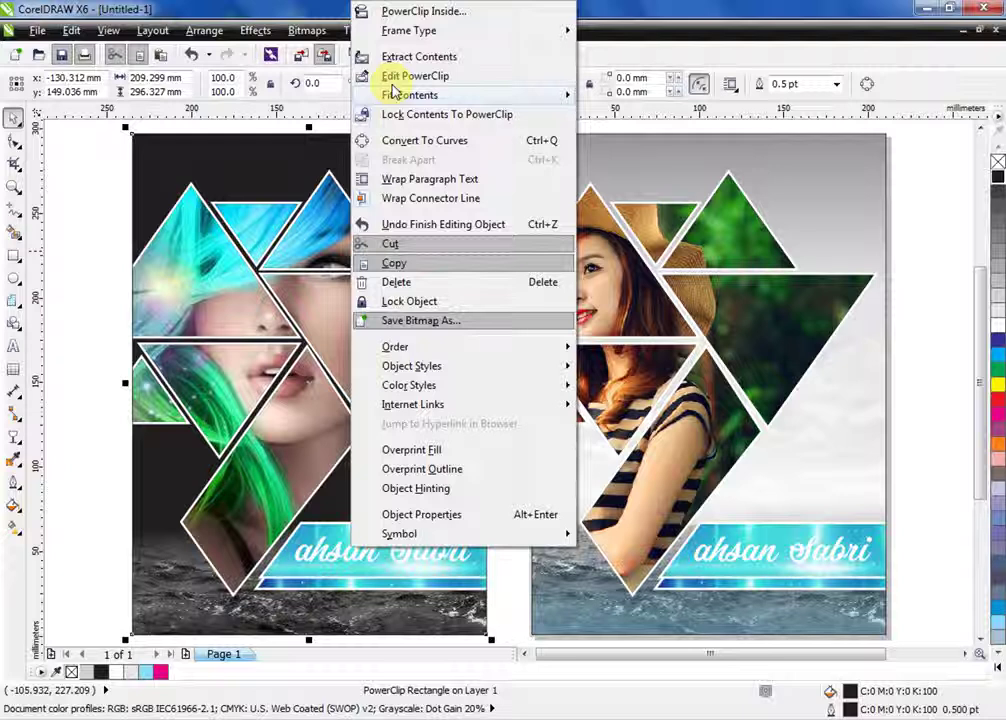
click(400, 78)
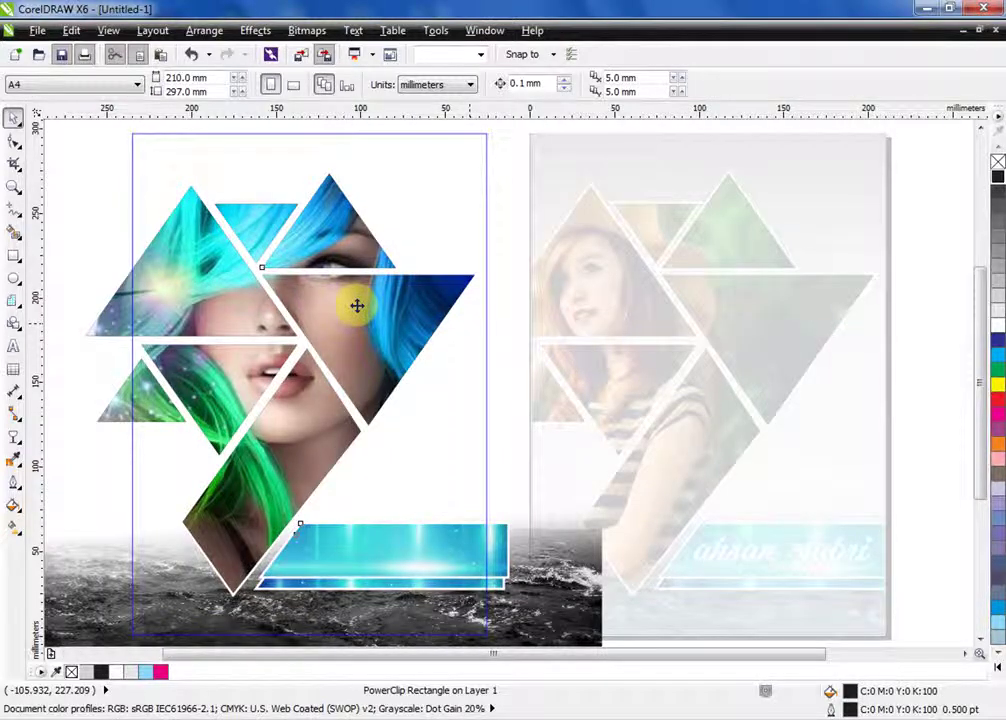
key(ctrl+a)
right_click(402, 300)
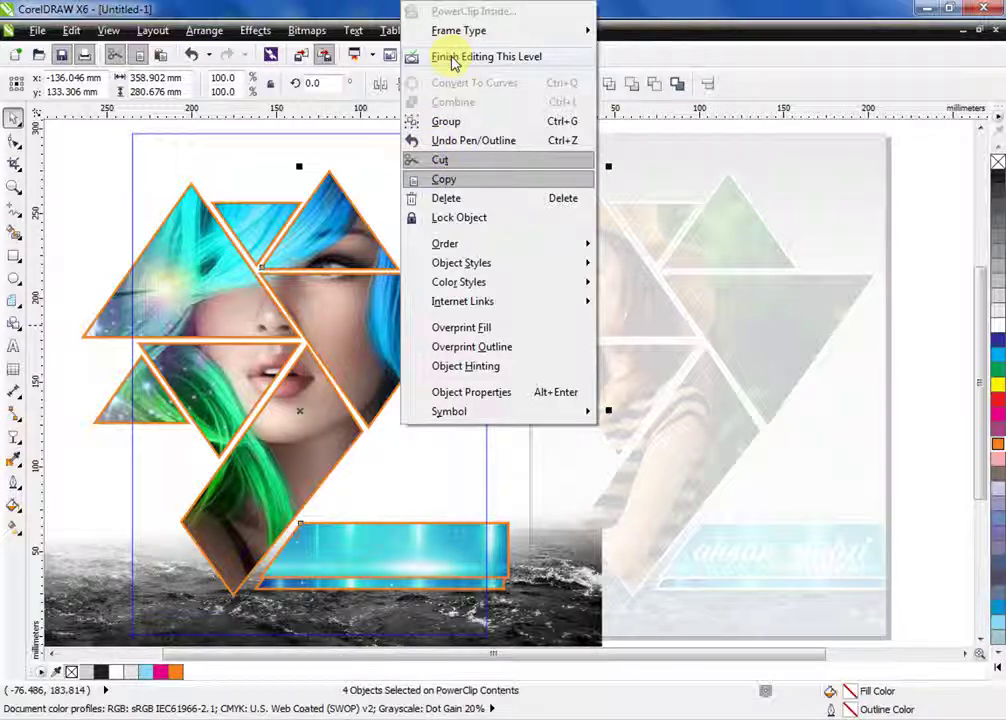
click(450, 58)
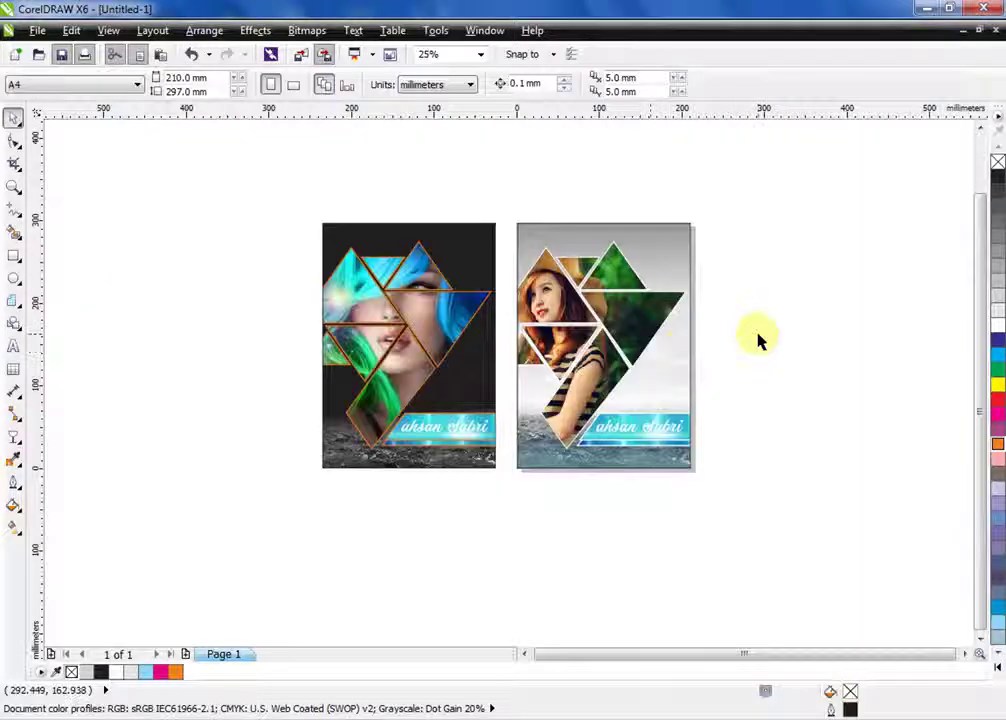